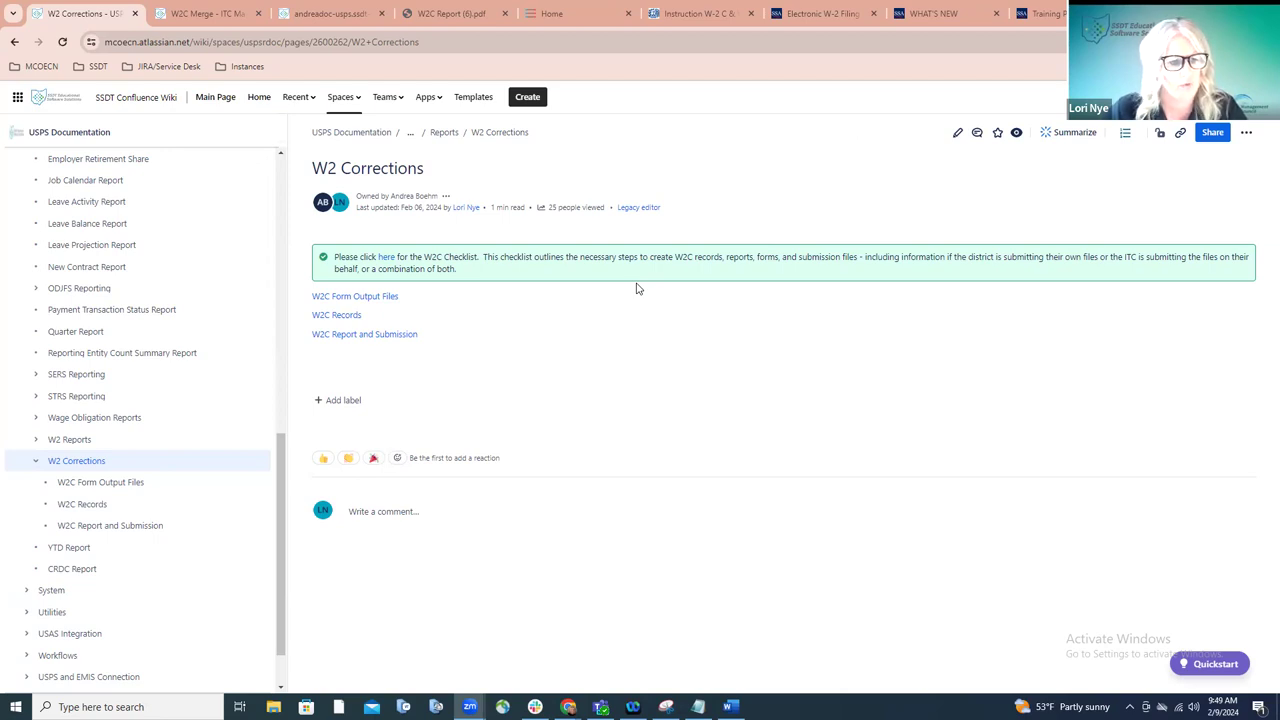
Step: Follow the 'here' link in the W2 Corrections page's green note to reach the USPS W2C Checklist
{"action": "mouse_move", "coordinate": [110, 466]}
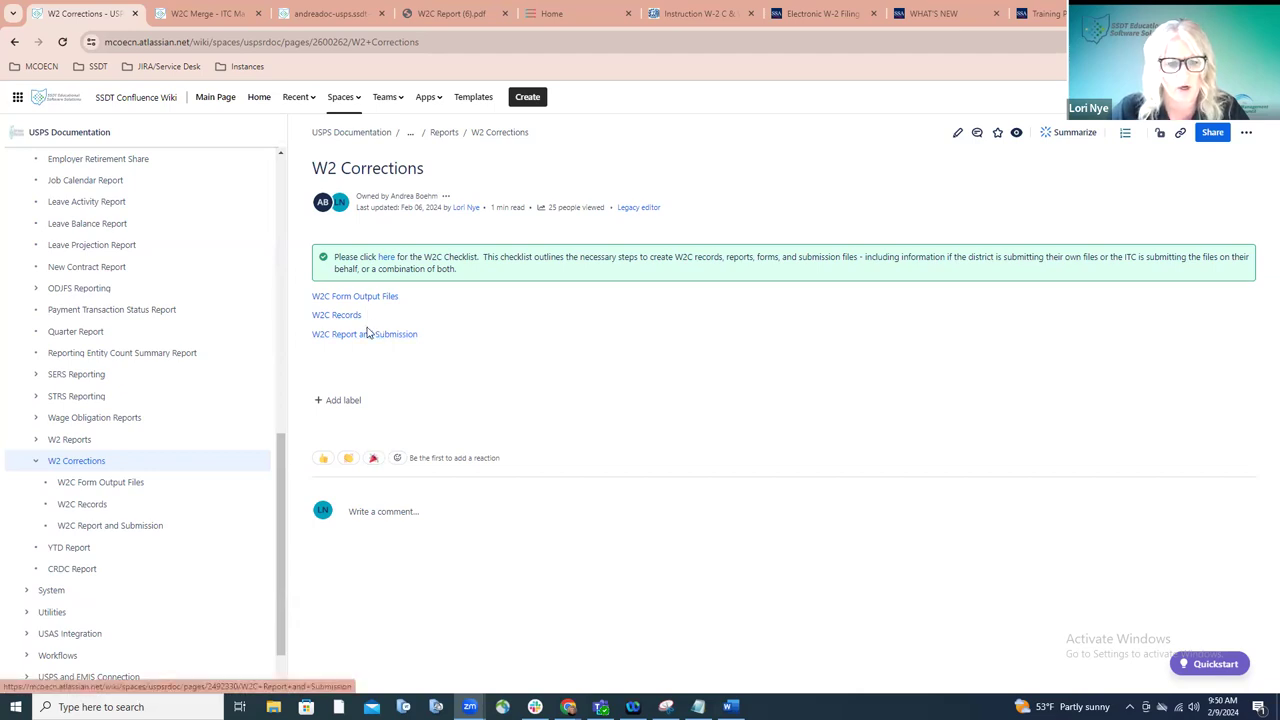
{"action": "left_click", "coordinate": [386, 260]}
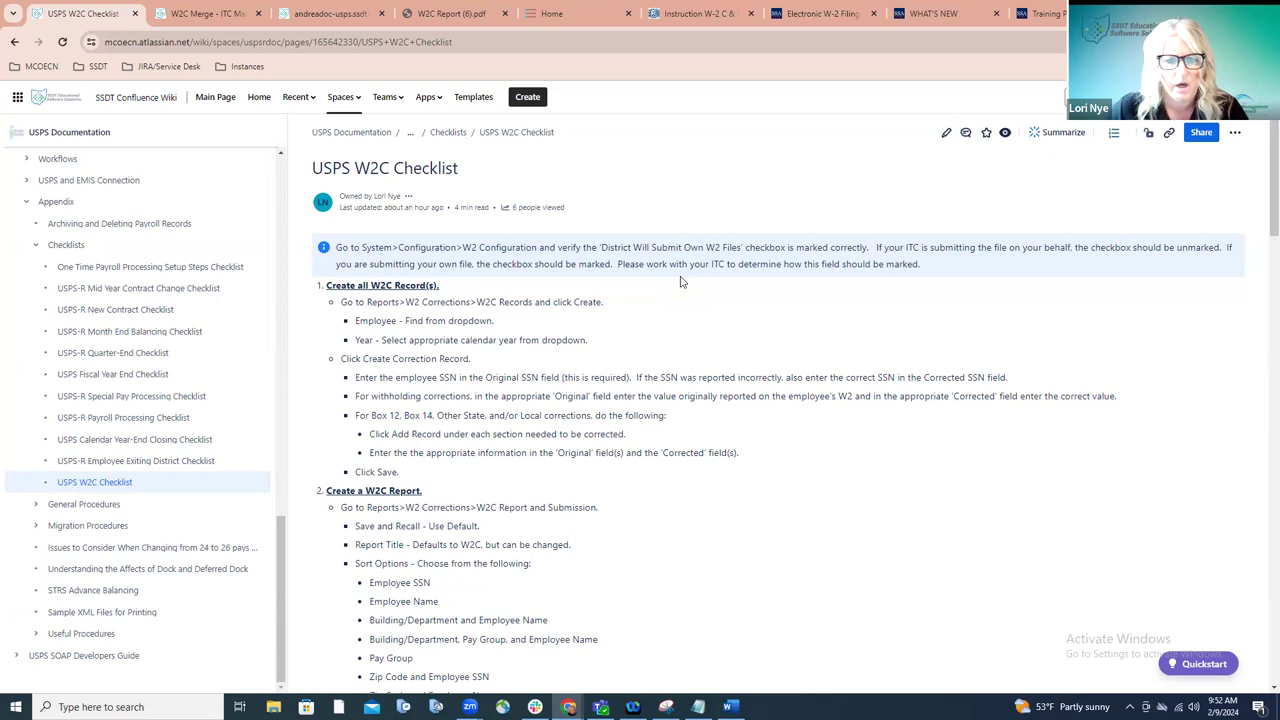
{"action": "scroll", "coordinate": [680, 307], "scroll_direction": "down", "scroll_amount": 1}
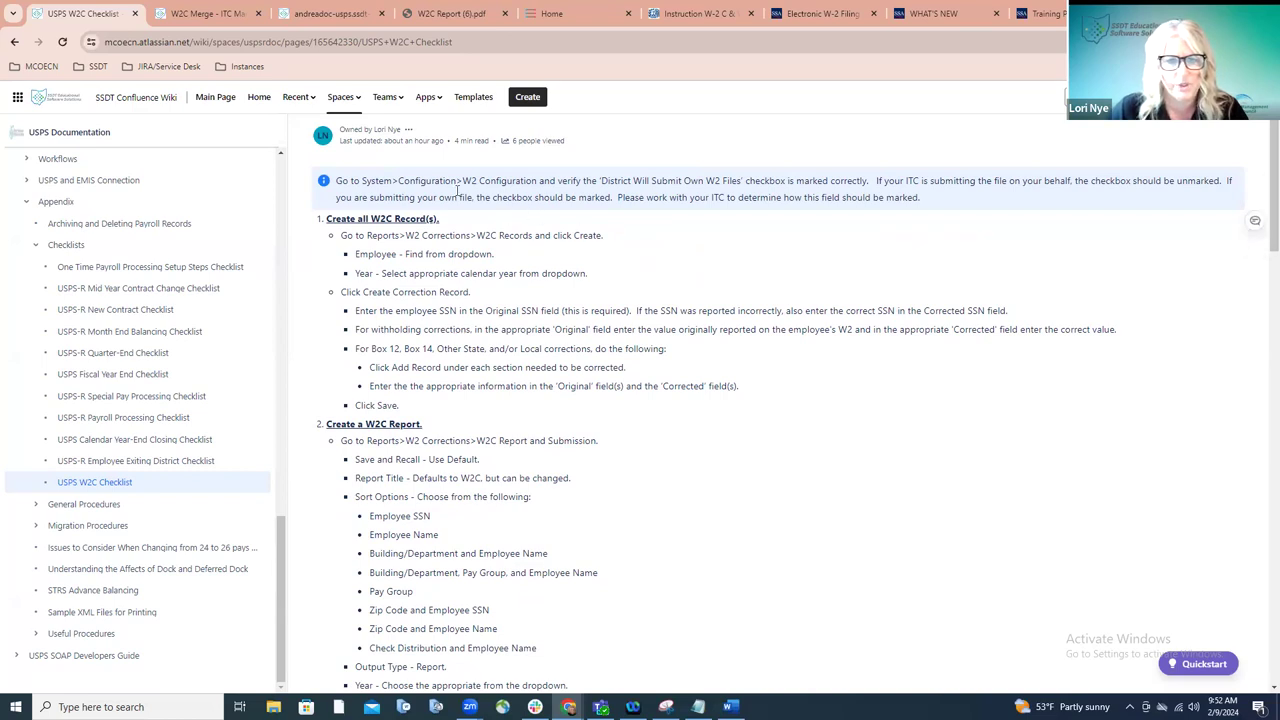
Step: In USPS, go to Reports > W2 Corrections > W2C Records and start a new correction record
{"action": "left_click", "coordinate": [308, 14]}
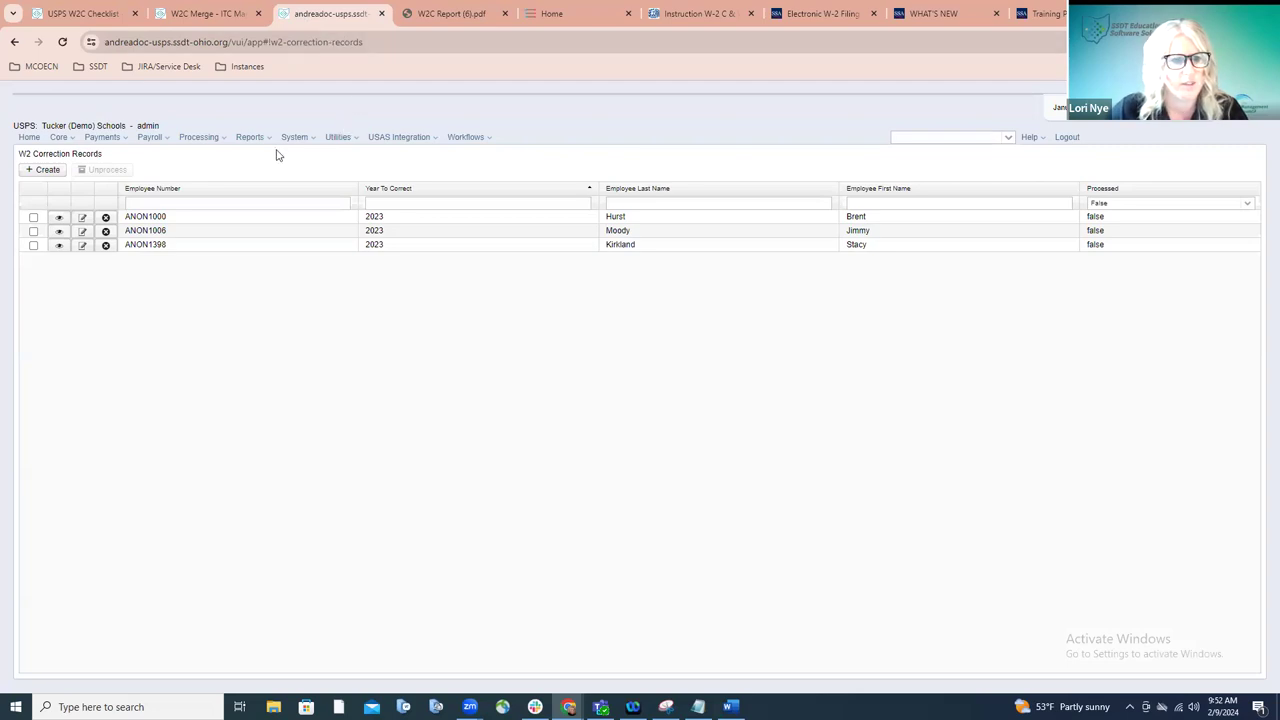
{"action": "left_click", "coordinate": [247, 139]}
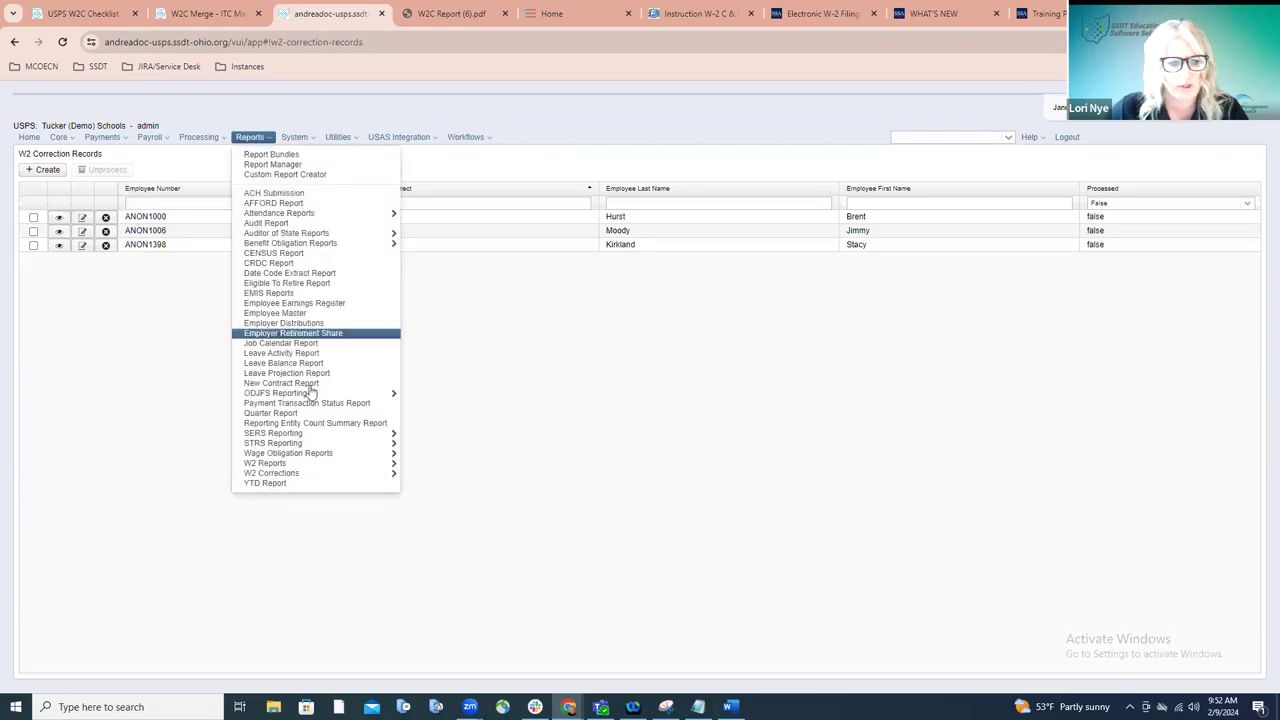
{"action": "mouse_move", "coordinate": [286, 477]}
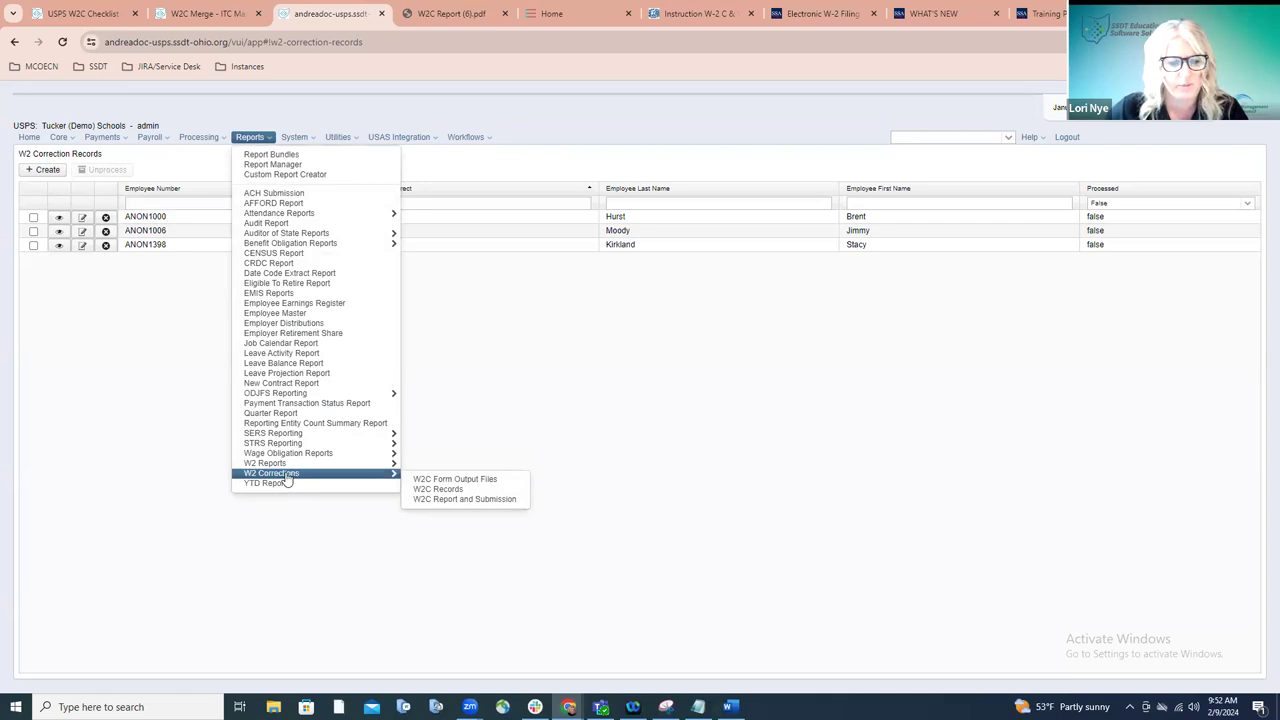
{"action": "left_click", "coordinate": [424, 490]}
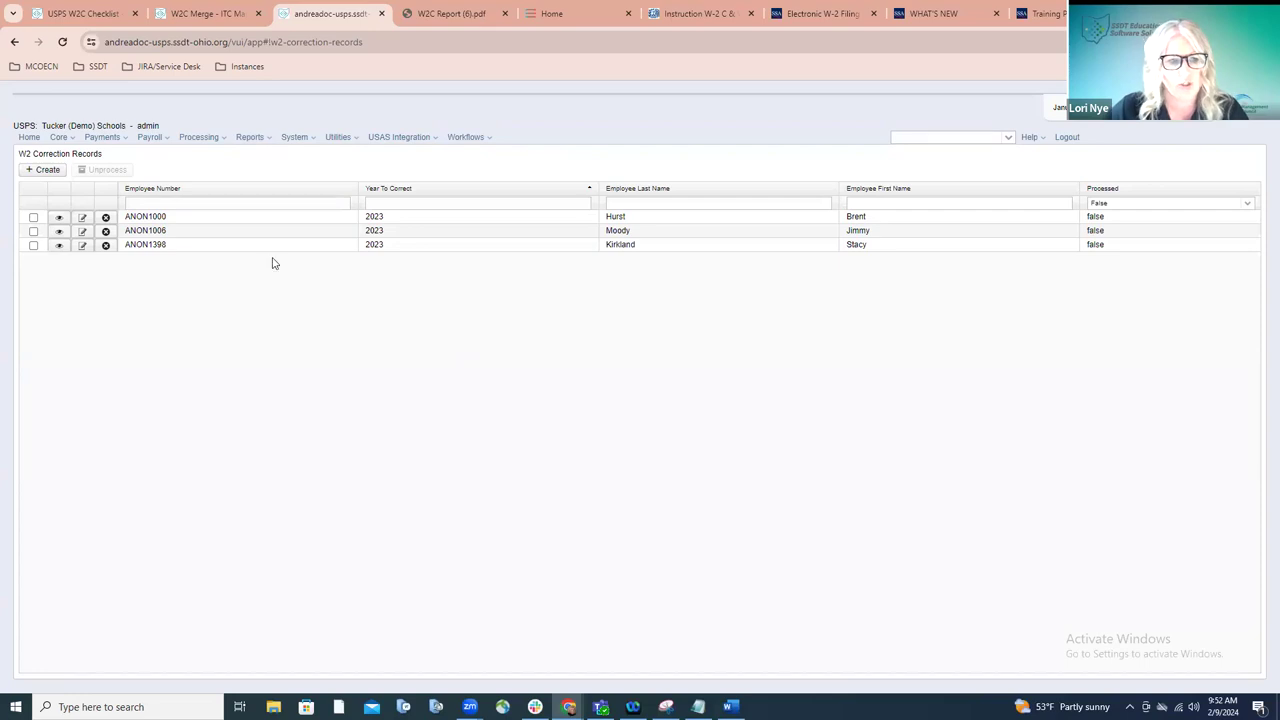
{"action": "left_click", "coordinate": [47, 170]}
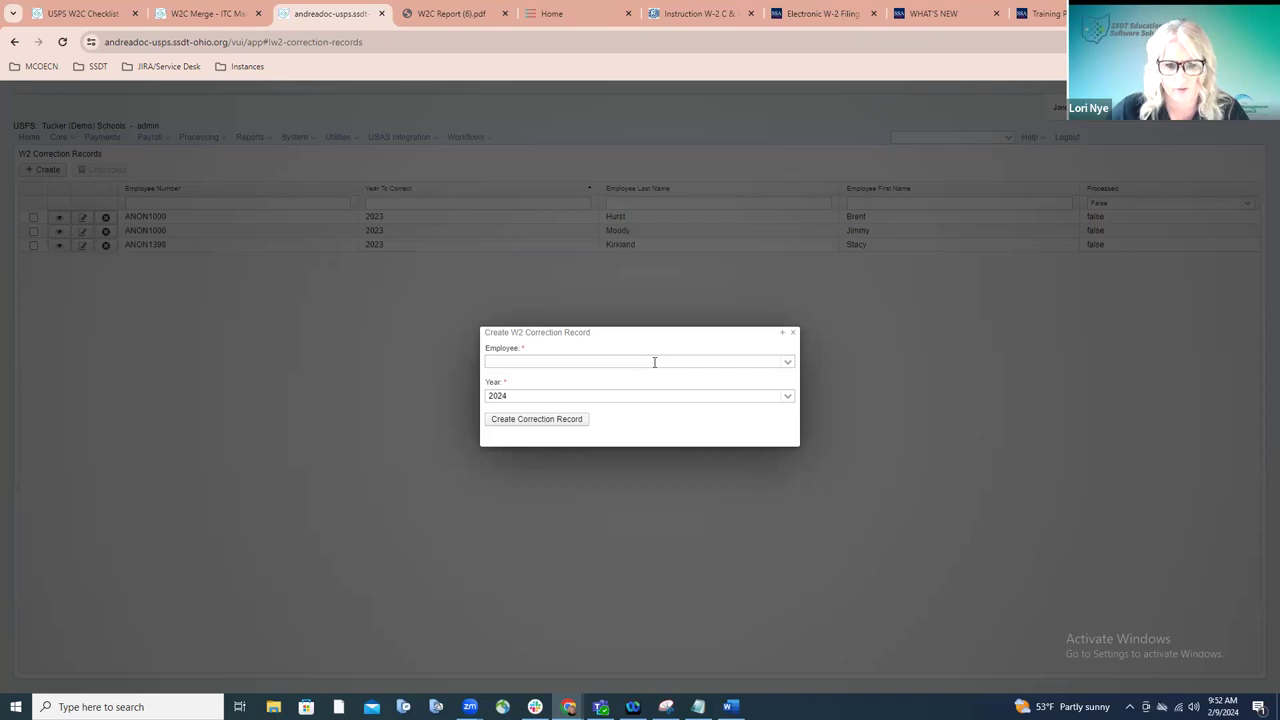
Step: Choose the employee, set the year to 2023, and create the W2C correction record
{"action": "left_click", "coordinate": [654, 362]}
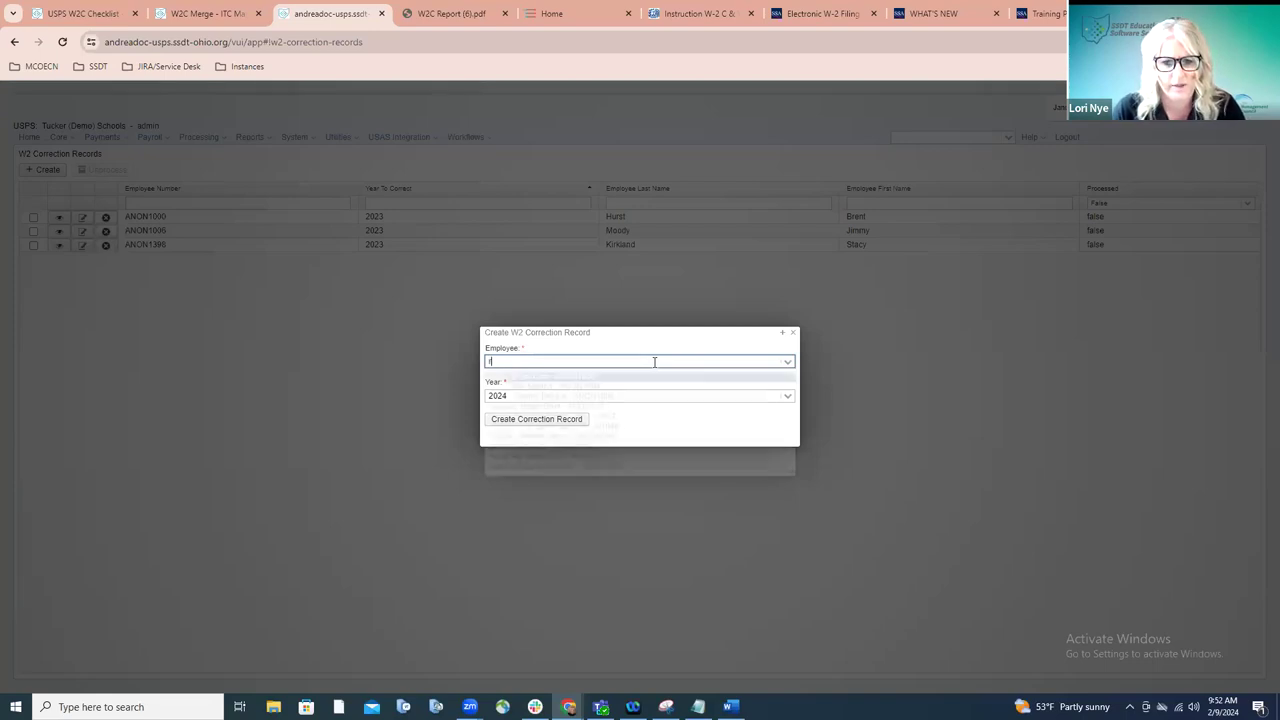
{"action": "left_click", "coordinate": [640, 378]}
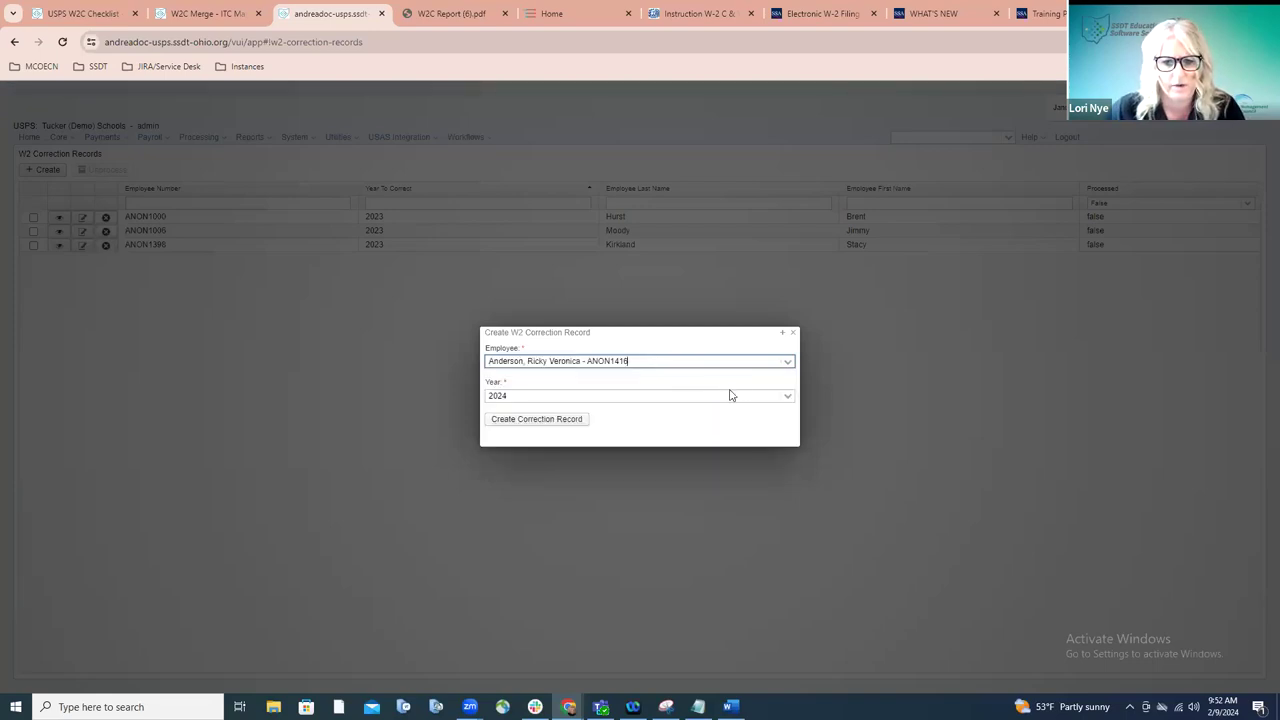
{"action": "left_click", "coordinate": [789, 397]}
{"action": "left_click", "coordinate": [538, 424]}
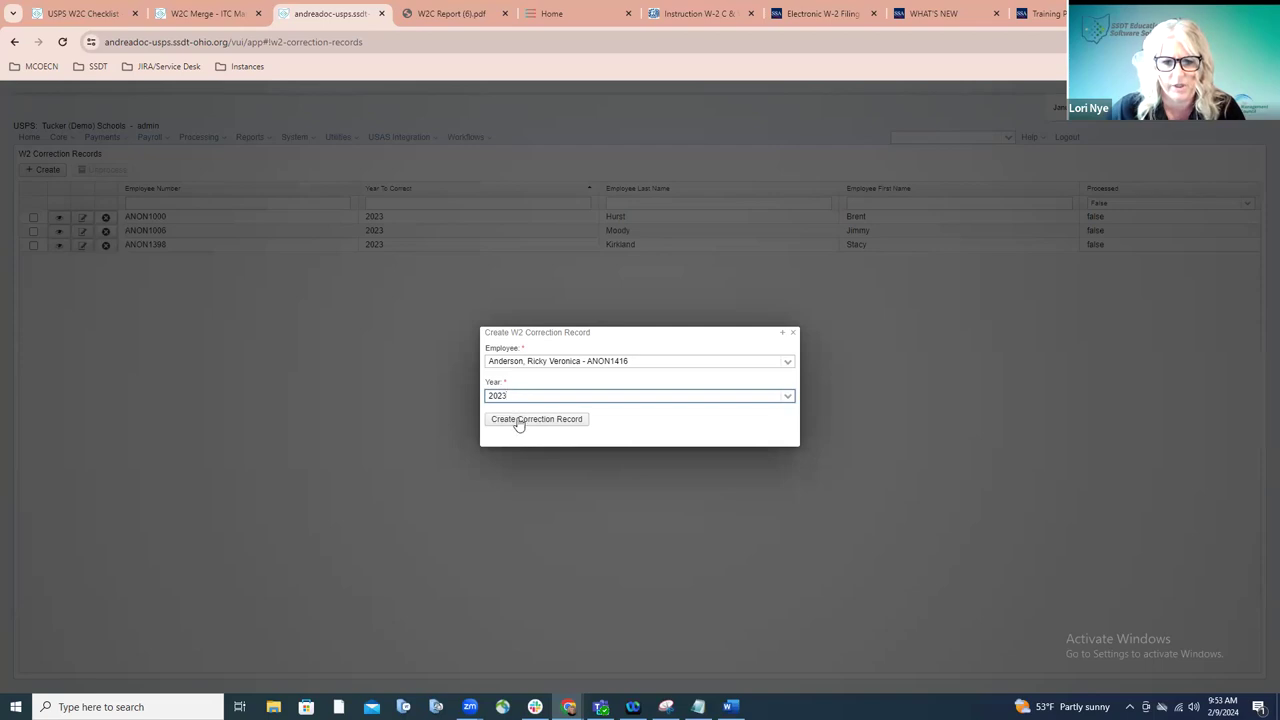
{"action": "left_click", "coordinate": [518, 420]}
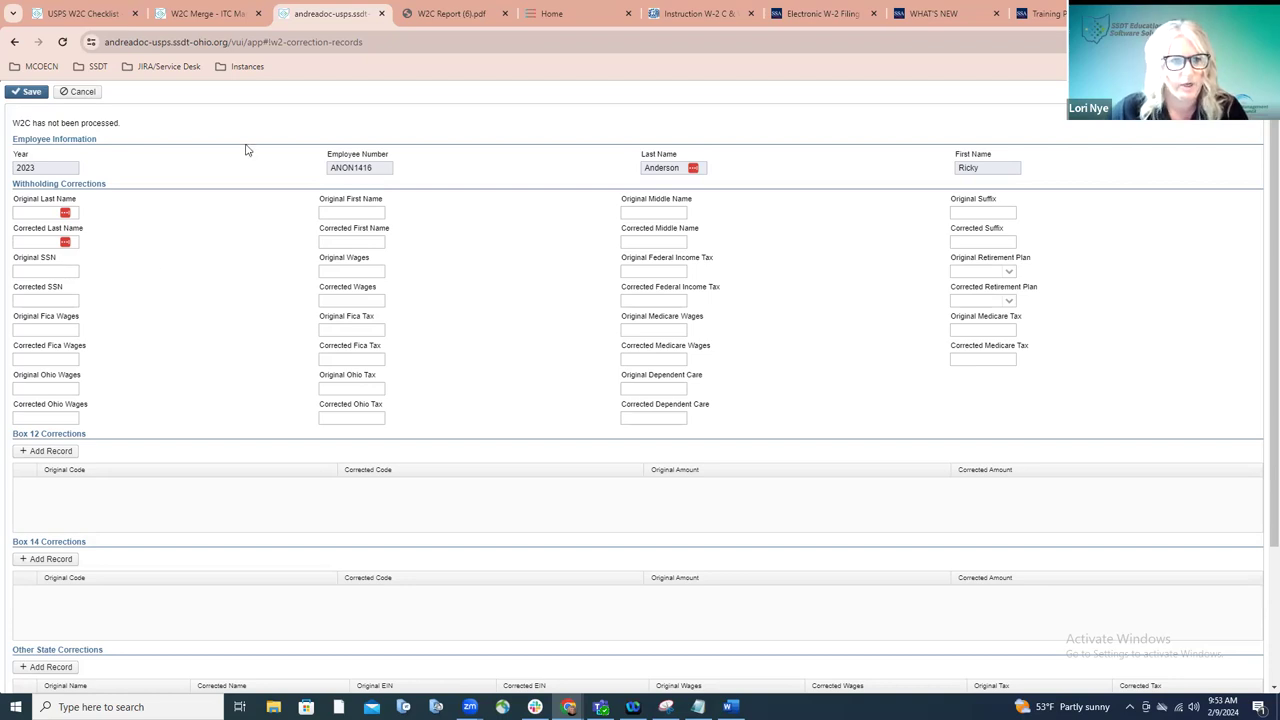
{"action": "left_click", "coordinate": [88, 20]}
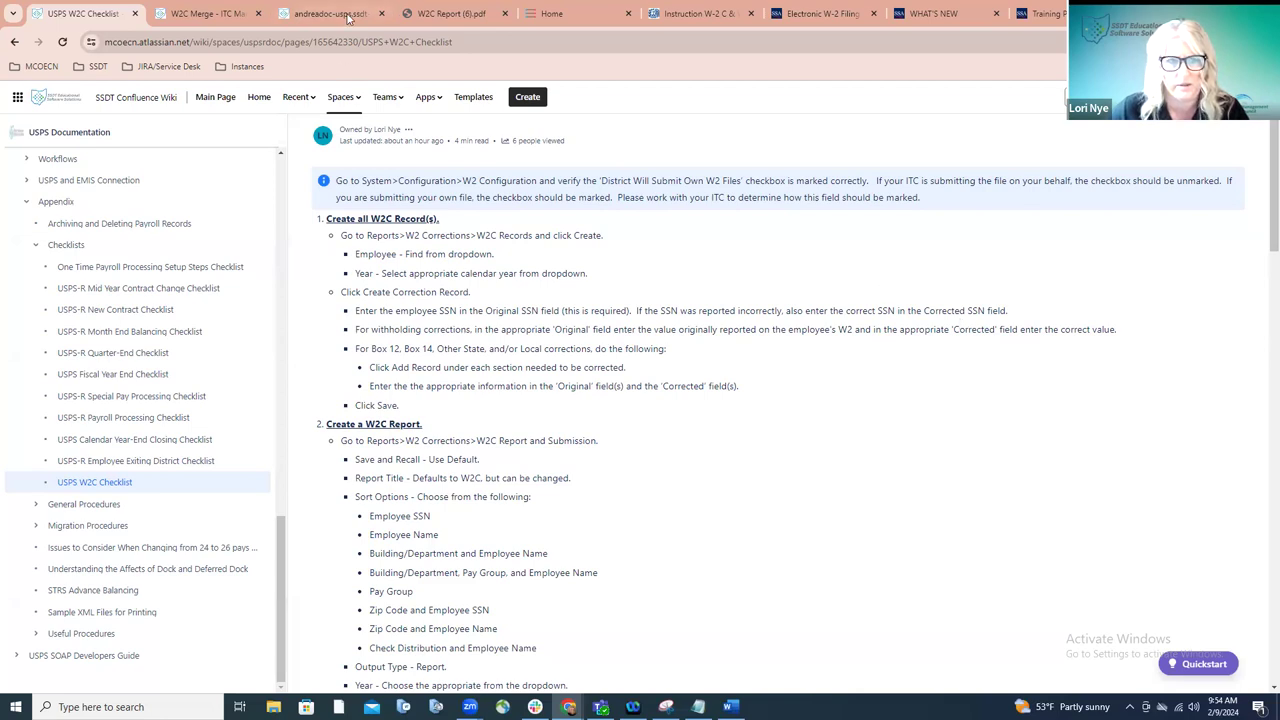
{"action": "left_click", "coordinate": [349, 16]}
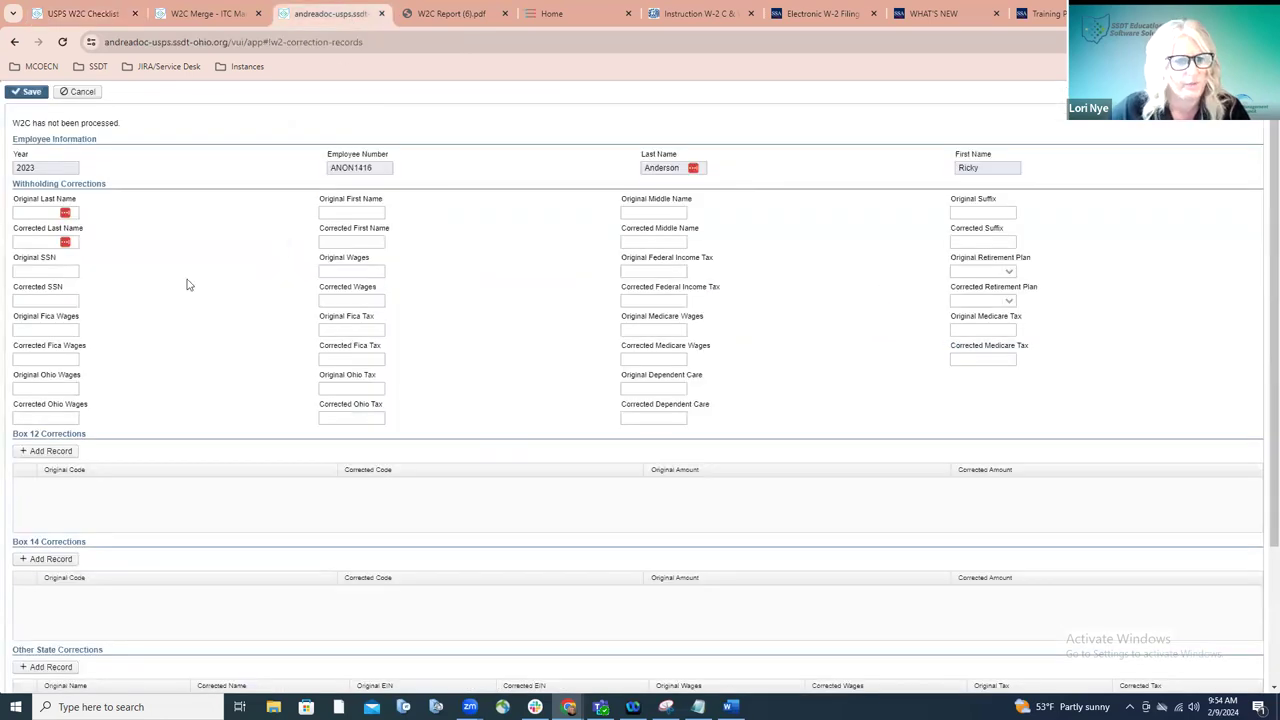
Step: Try the original last name and SSN fields, then cancel the record's edit mode without saving
{"action": "left_click", "coordinate": [18, 213]}
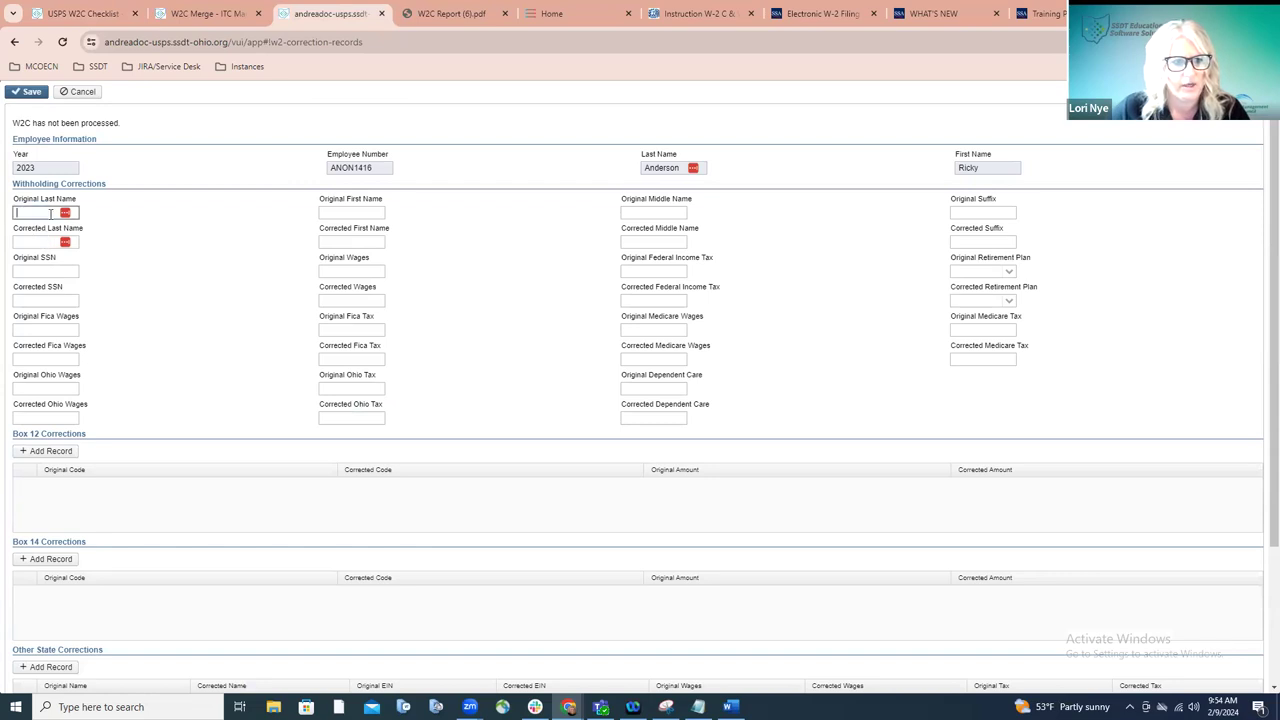
{"action": "left_click", "coordinate": [40, 271]}
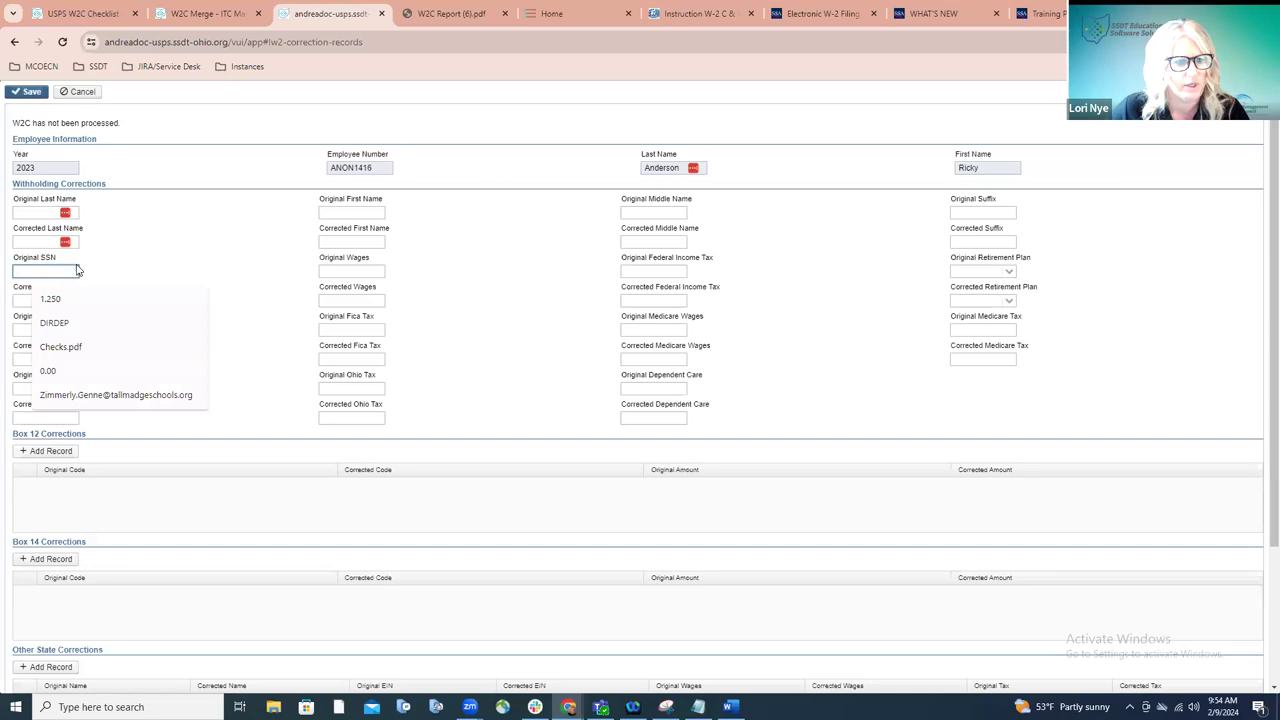
{"action": "left_click", "coordinate": [77, 270]}
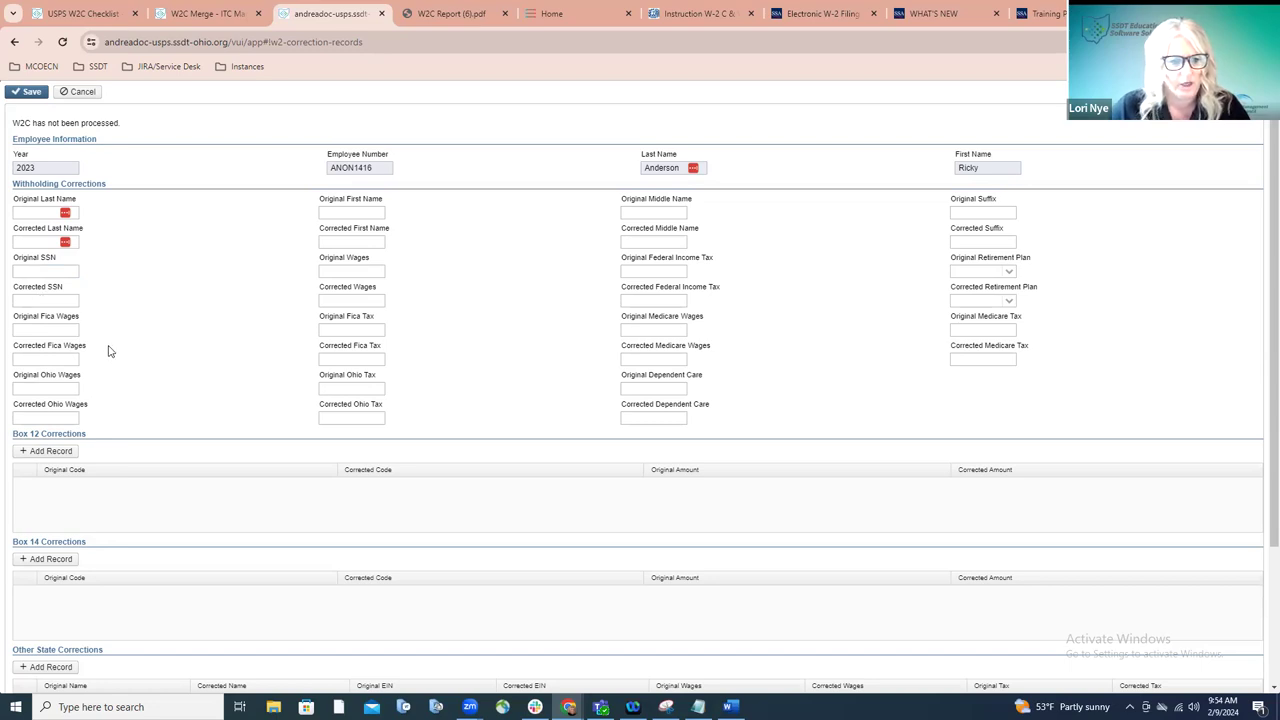
{"action": "scroll", "coordinate": [110, 350], "scroll_direction": "down", "scroll_amount": 2}
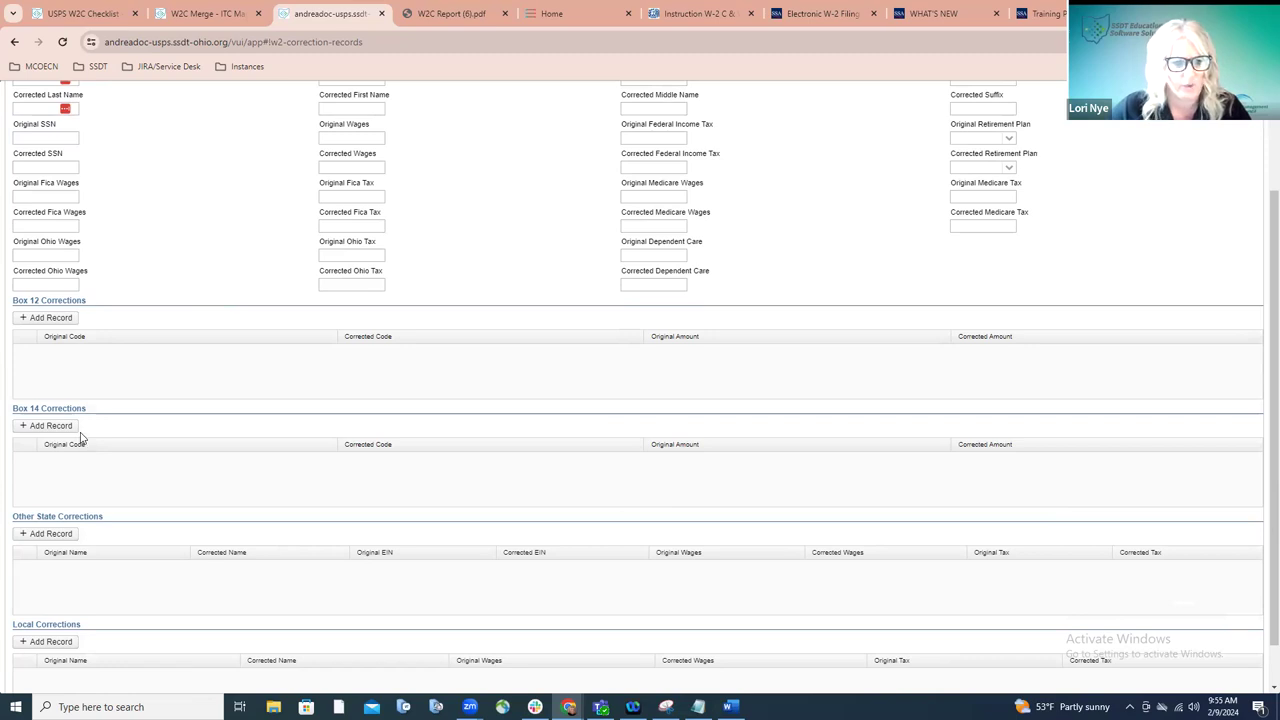
{"action": "scroll", "coordinate": [95, 450], "scroll_direction": "down", "scroll_amount": 1}
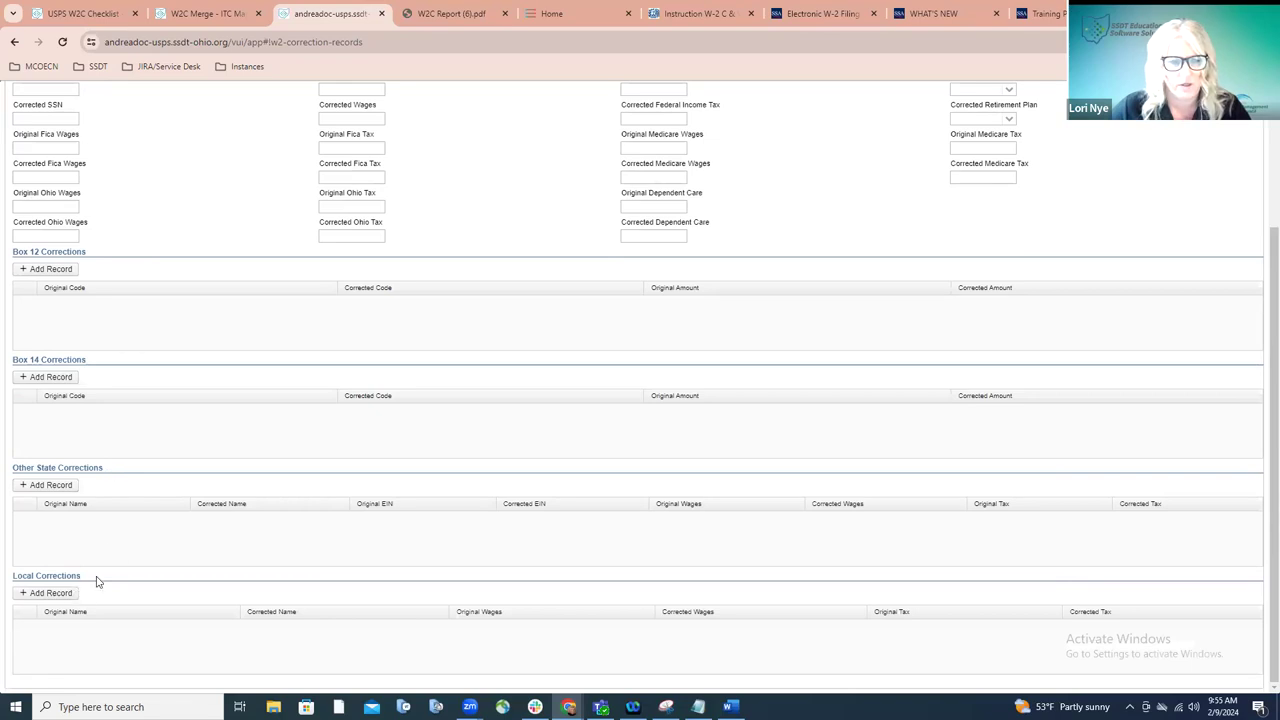
{"action": "scroll", "coordinate": [203, 425], "scroll_direction": "up", "scroll_amount": 4}
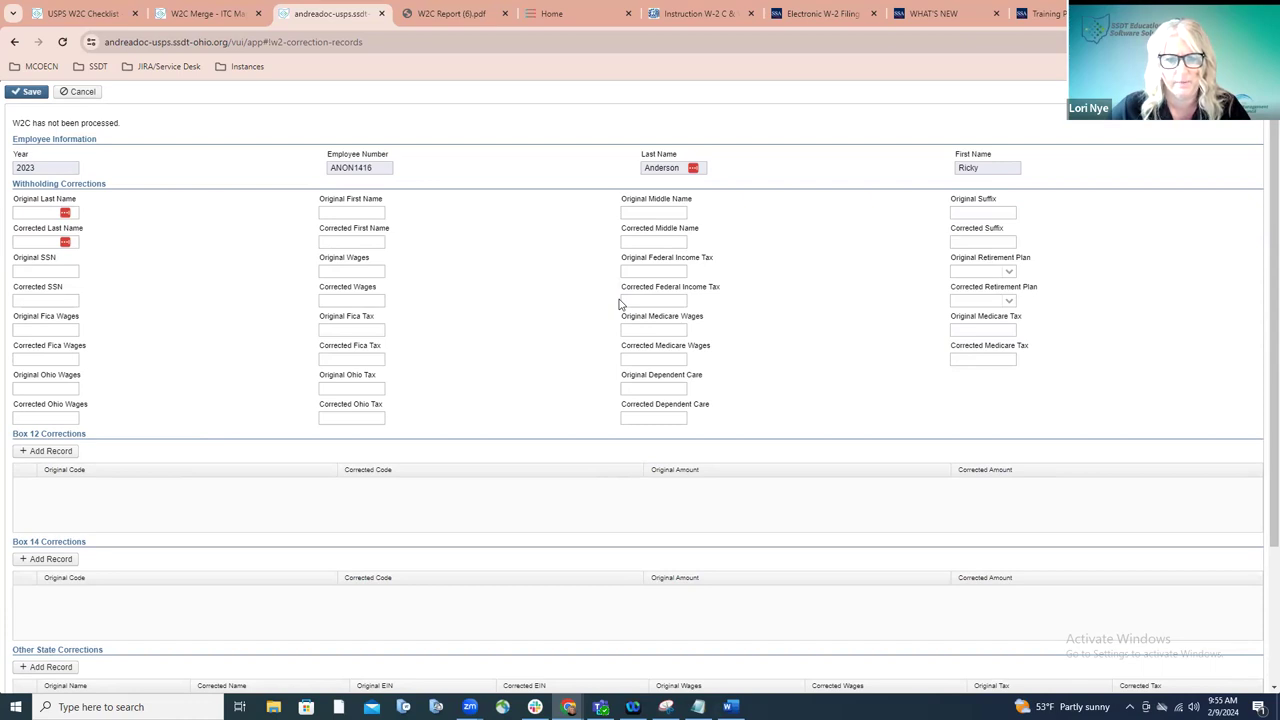
{"action": "left_click", "coordinate": [86, 93]}
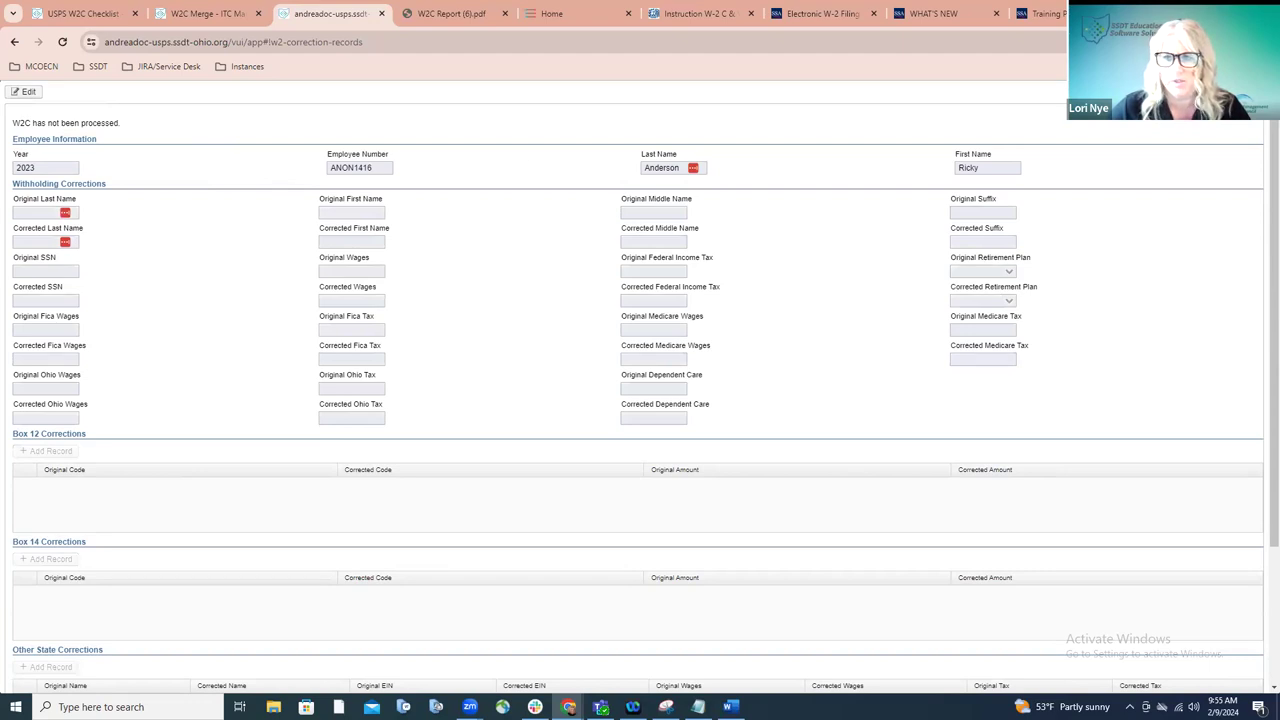
Step: Go back from the record form to the list of three unprocessed 2023 W2C records
{"action": "key", "text": "alt+Left"}
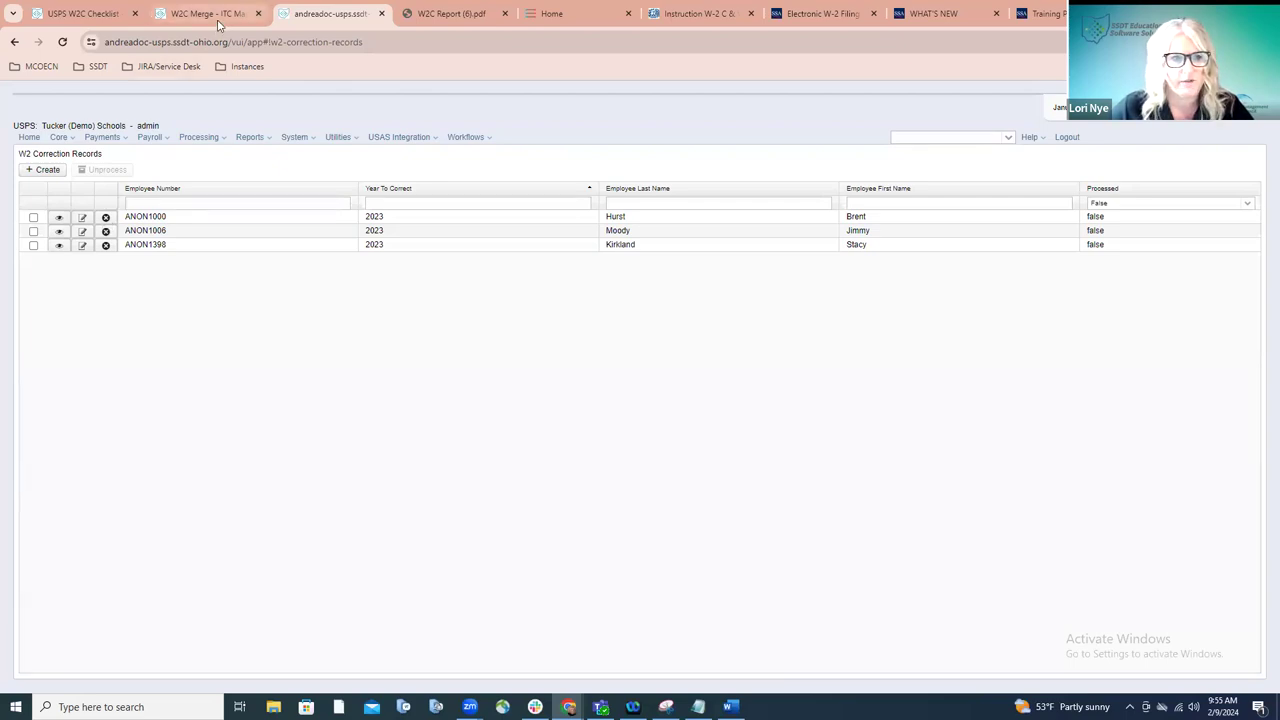
{"action": "left_click", "coordinate": [80, 13]}
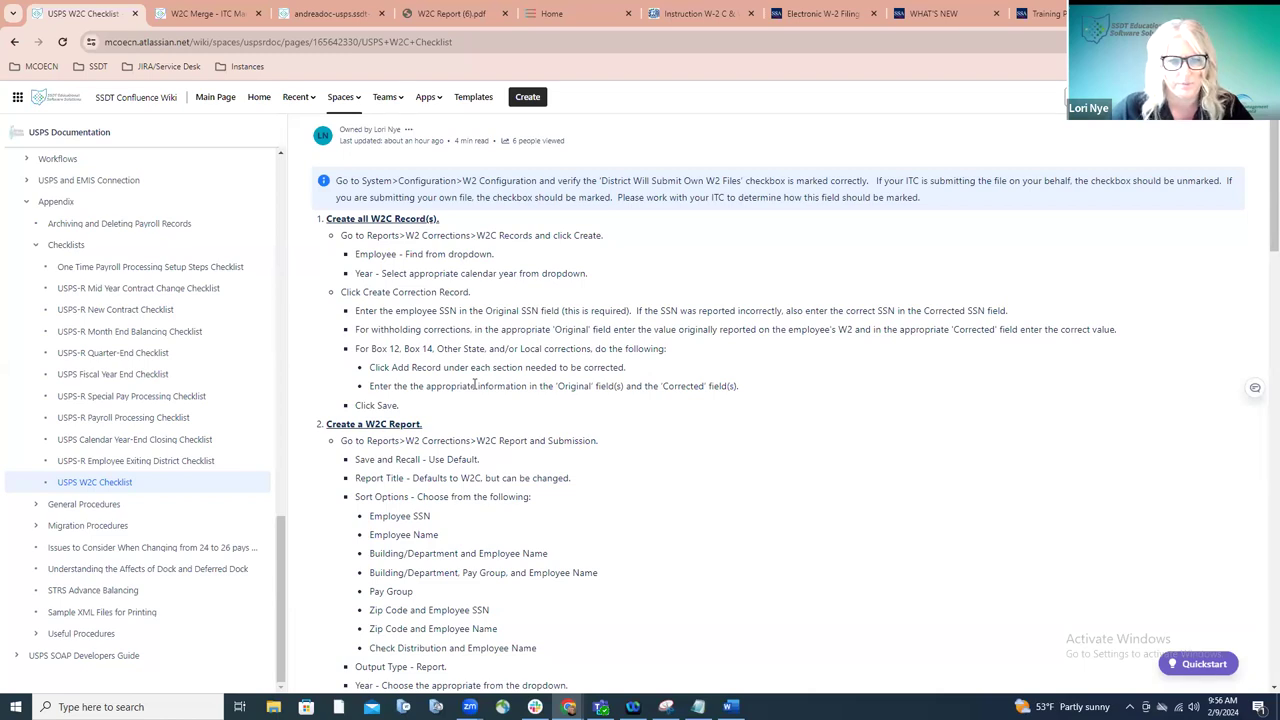
{"action": "scroll", "coordinate": [474, 385], "scroll_direction": "down", "scroll_amount": 3}
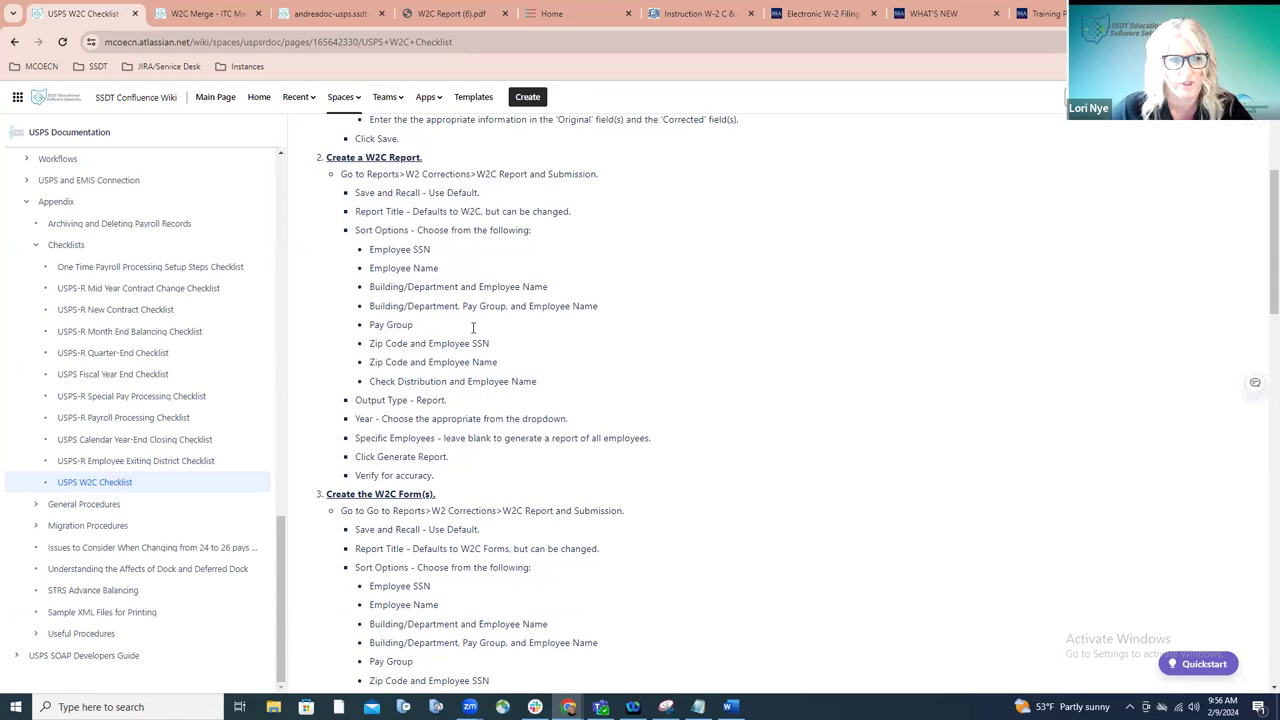
{"action": "left_click", "coordinate": [312, 20]}
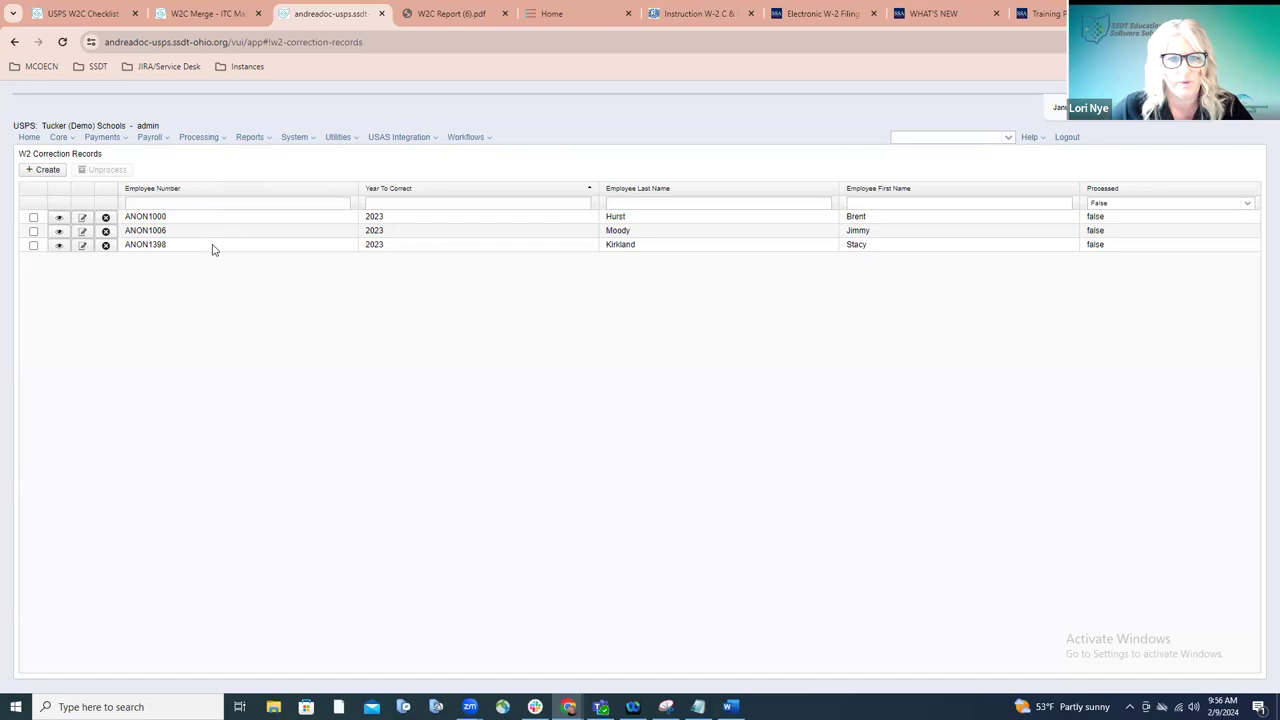
Step: Open W2C Report and Submission, keeping Employee Name sort and the employee field blank for all
{"action": "left_click", "coordinate": [249, 137]}
{"action": "mouse_move", "coordinate": [290, 473]}
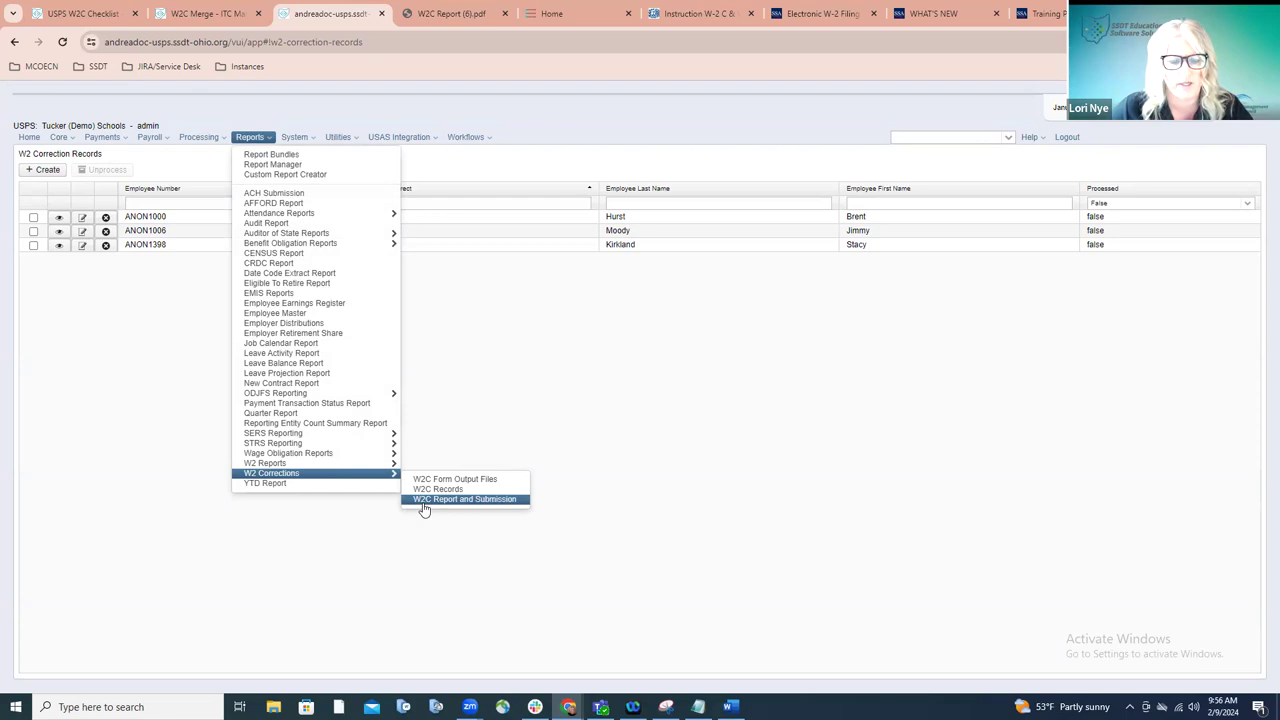
{"action": "left_click", "coordinate": [423, 502]}
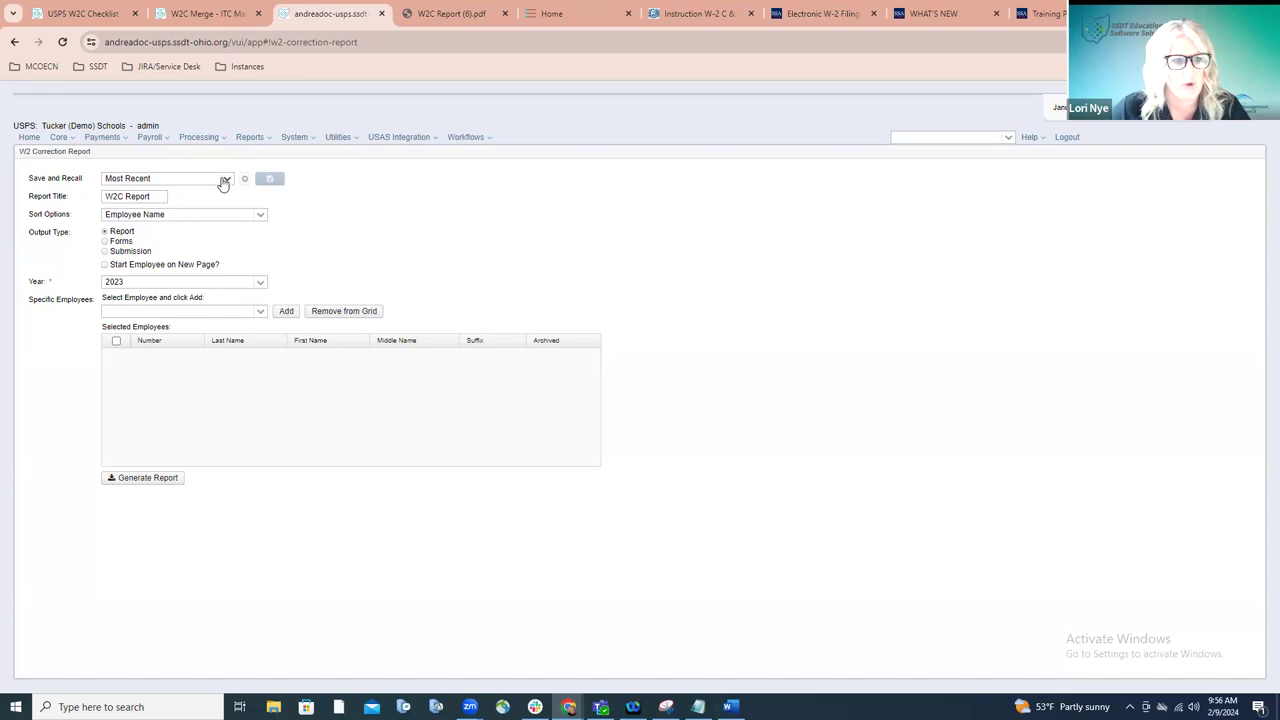
{"action": "left_click", "coordinate": [260, 218]}
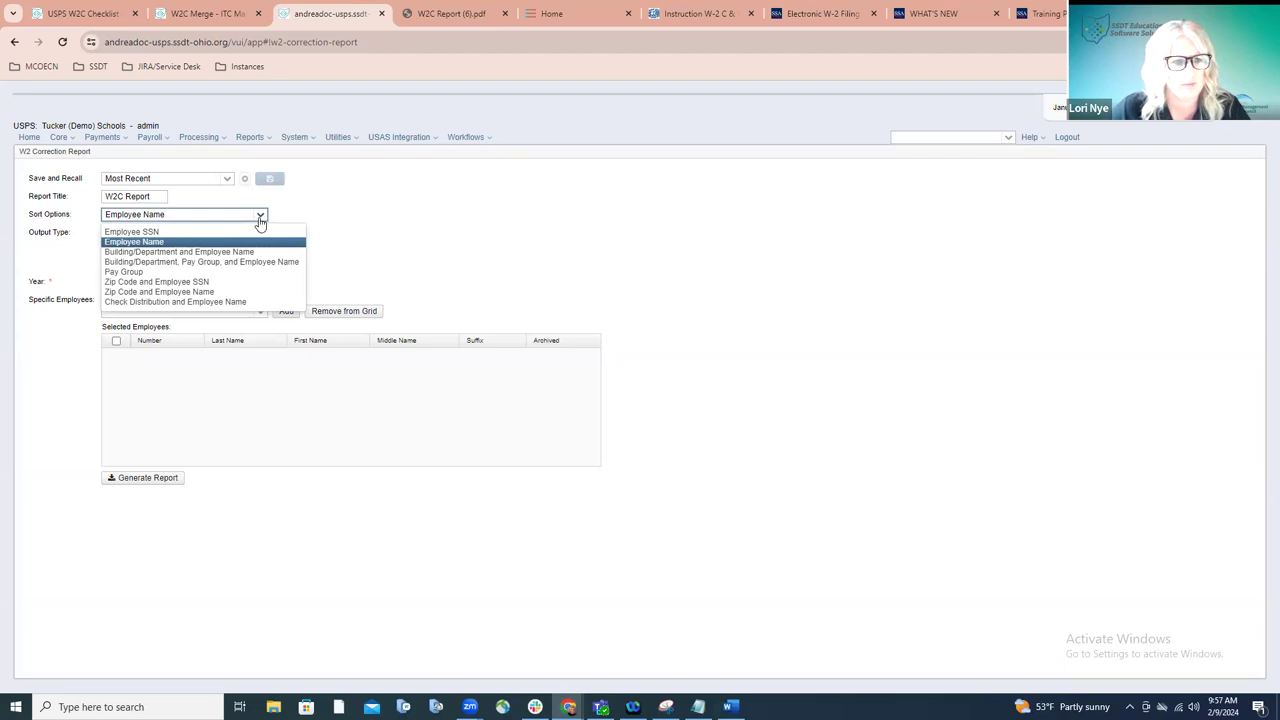
{"action": "left_click", "coordinate": [280, 218]}
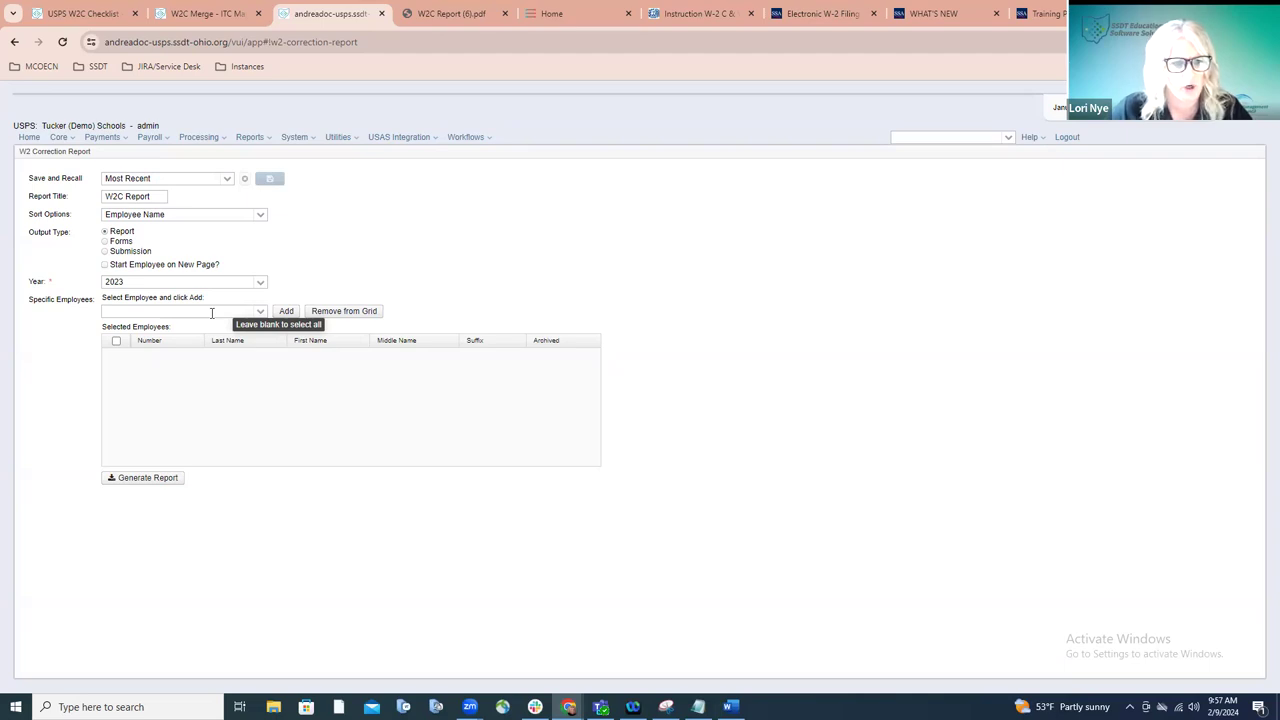
{"action": "left_click", "coordinate": [178, 311]}
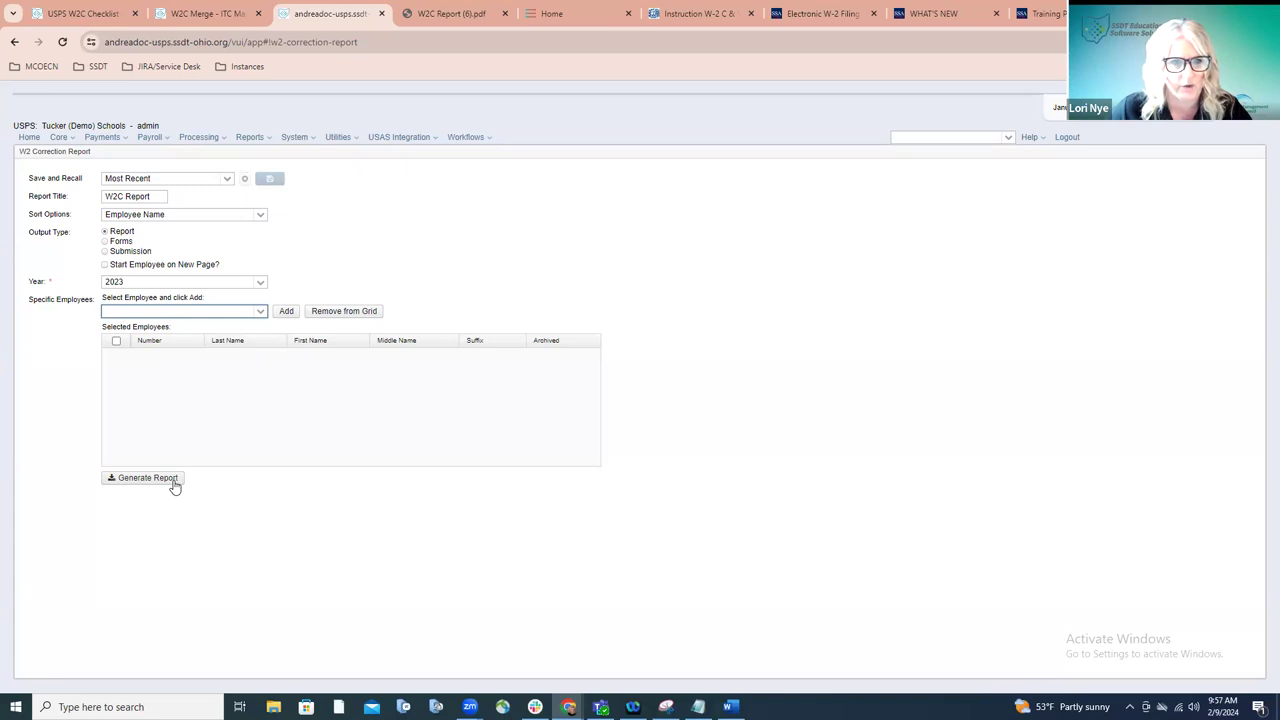
Step: Check the original and corrected values in W2C Report (6).pdf, then return to the checklist
{"action": "left_click", "coordinate": [430, 16]}
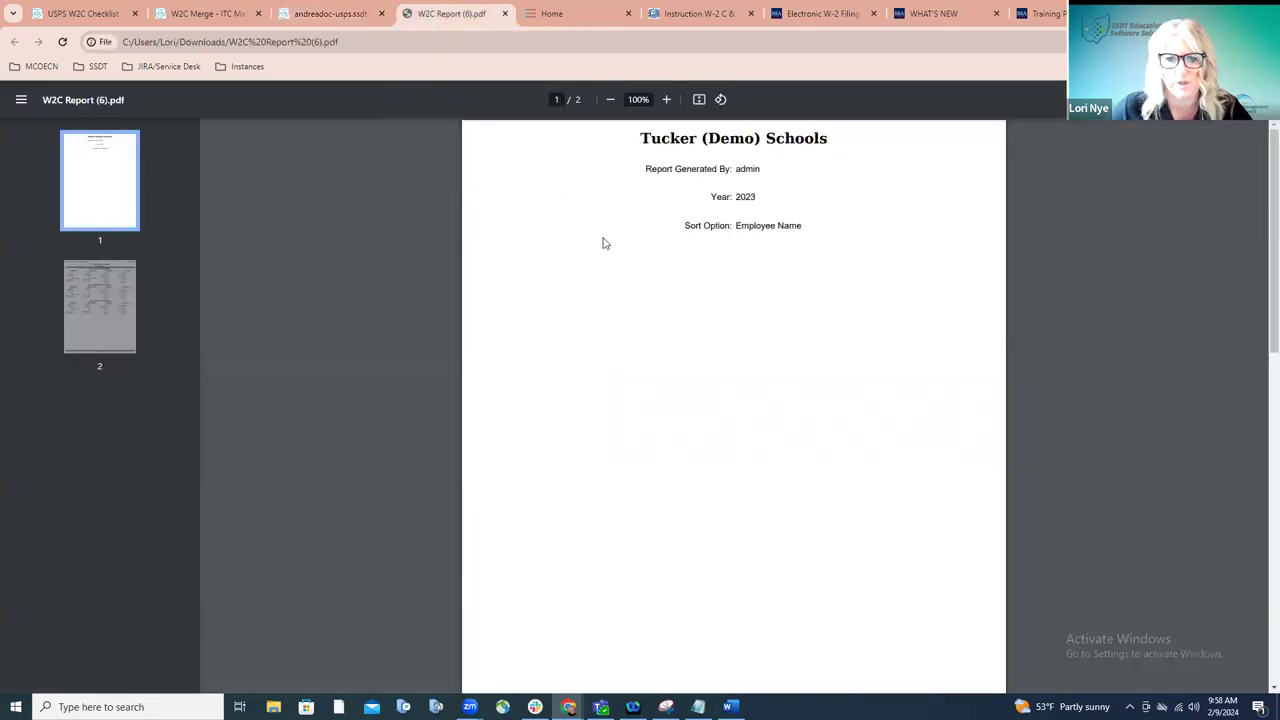
{"action": "scroll", "coordinate": [603, 243], "scroll_direction": "down", "scroll_amount": 6}
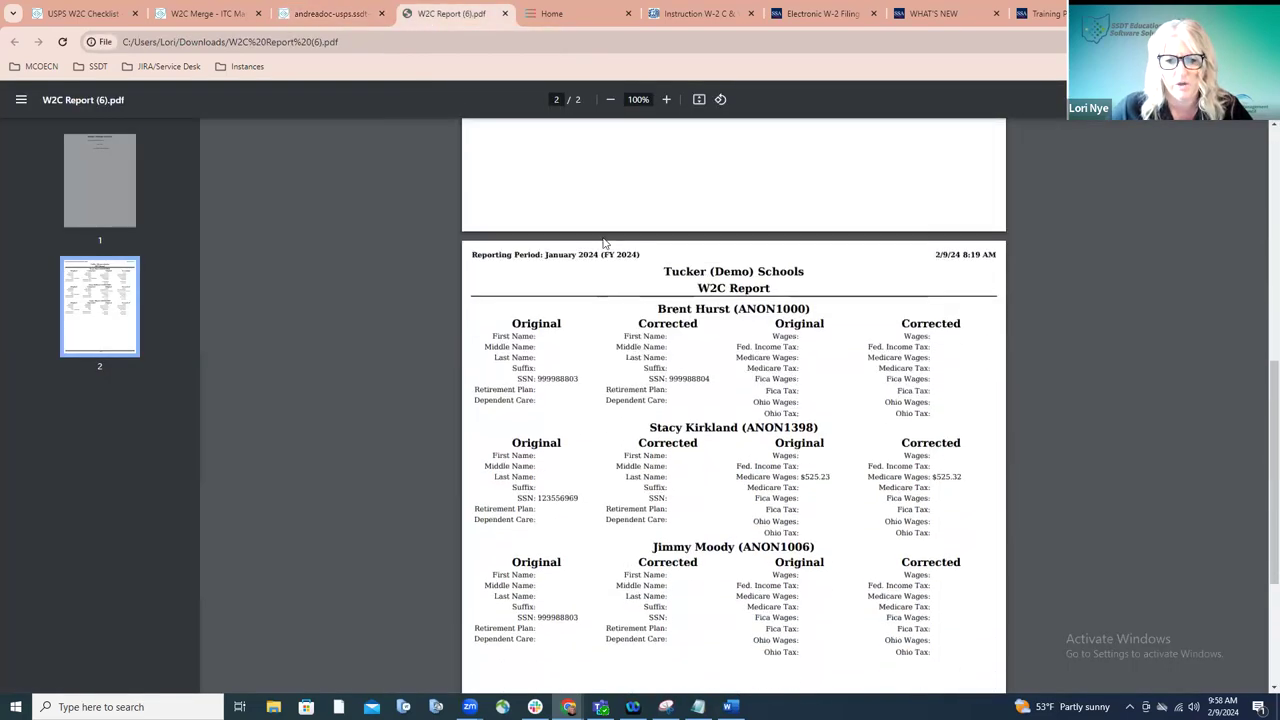
{"action": "scroll", "coordinate": [603, 243], "scroll_direction": "down", "scroll_amount": 1}
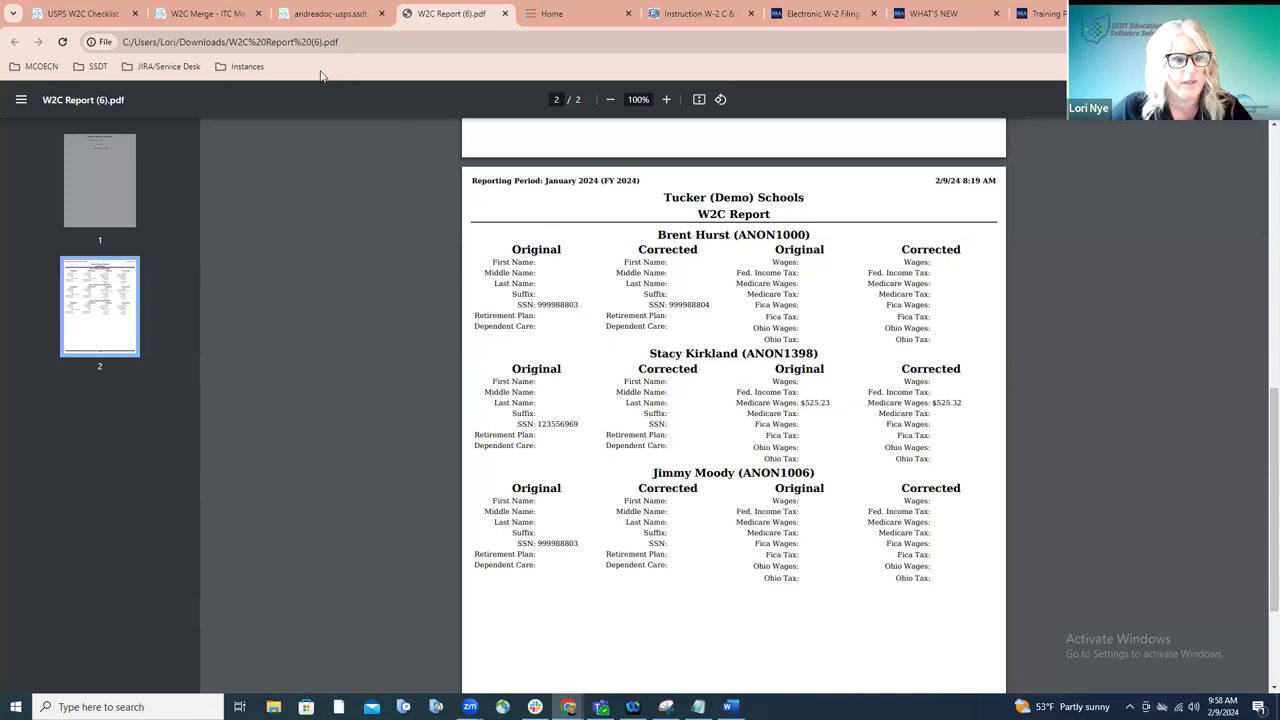
{"action": "left_click", "coordinate": [105, 16]}
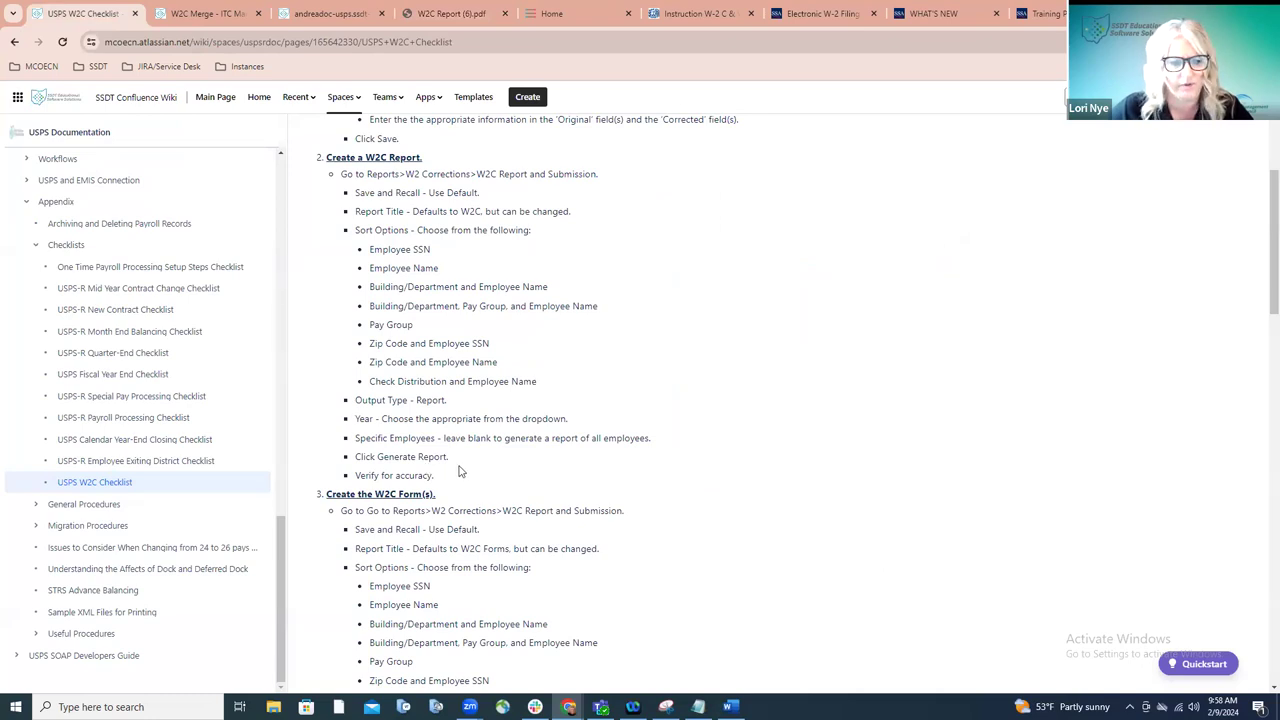
Step: Read checklist section 3 'Create the W2C Form(s)' and go back to the andreadoc-usps tab
{"action": "scroll", "coordinate": [460, 470], "scroll_direction": "down", "scroll_amount": 5}
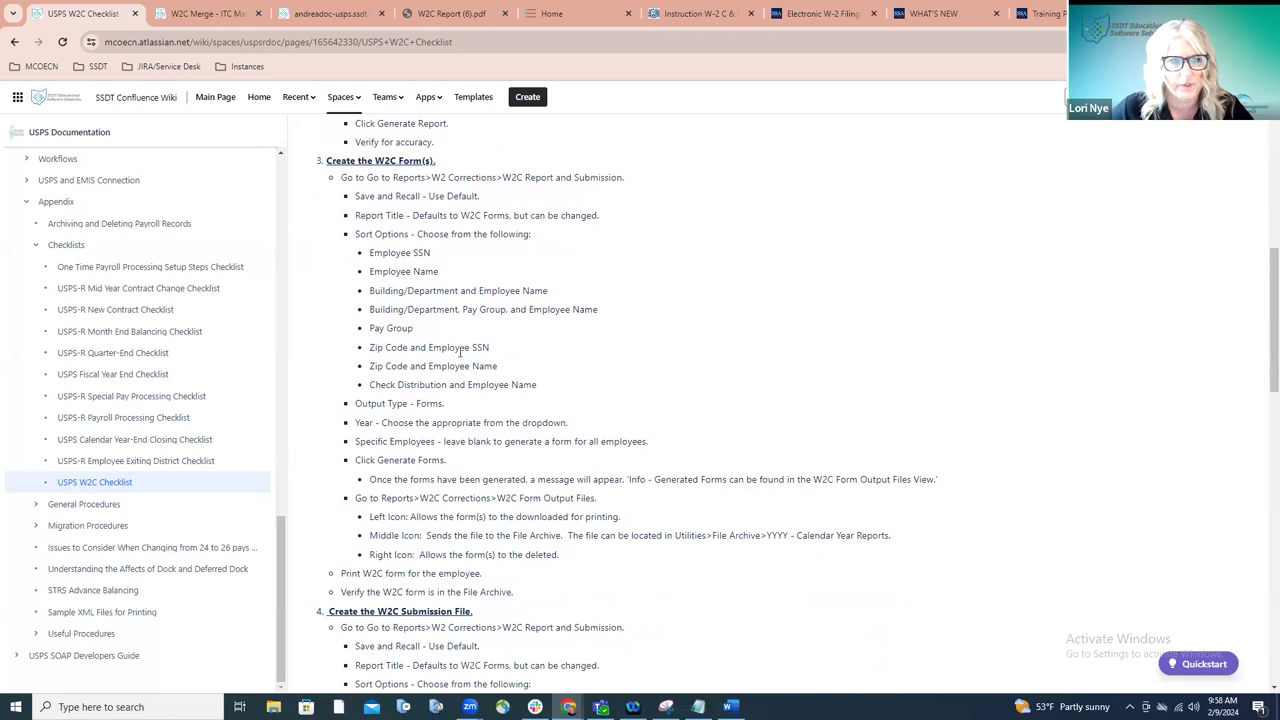
{"action": "left_click", "coordinate": [334, 16]}
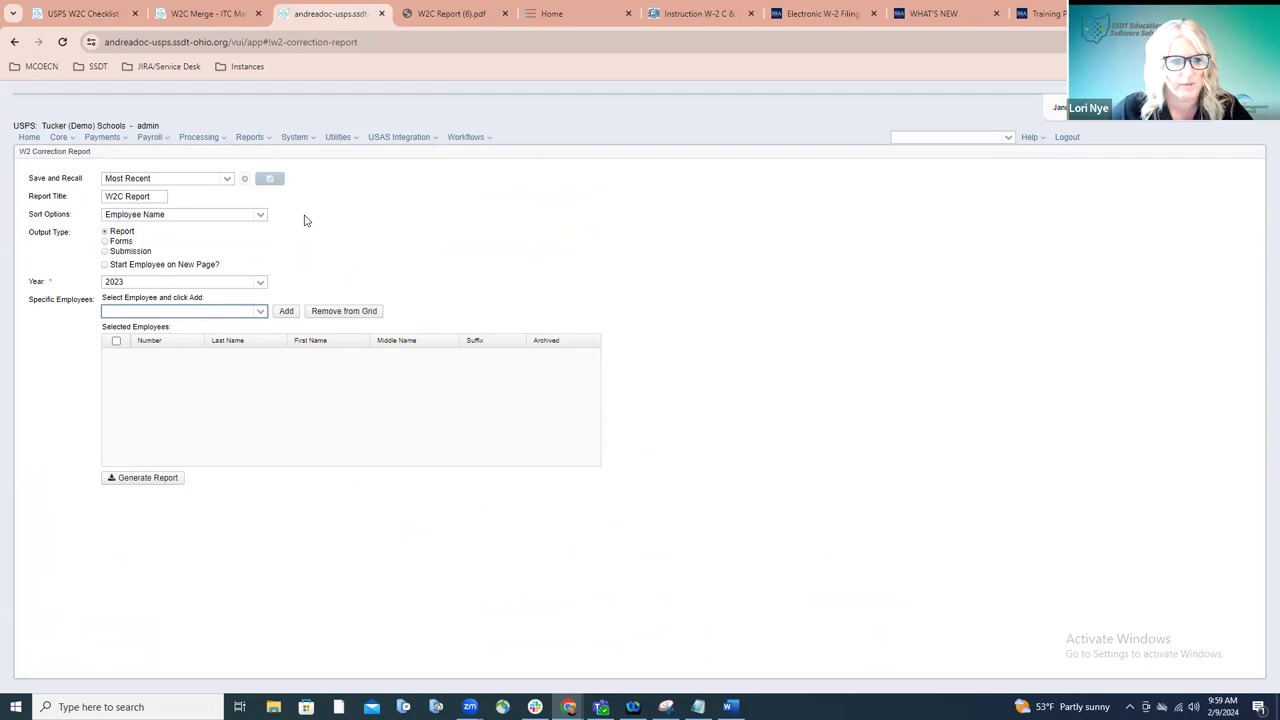
Step: Switch Output Type to Forms and generate the 2023 W2C forms for all employees
{"action": "left_click", "coordinate": [119, 243]}
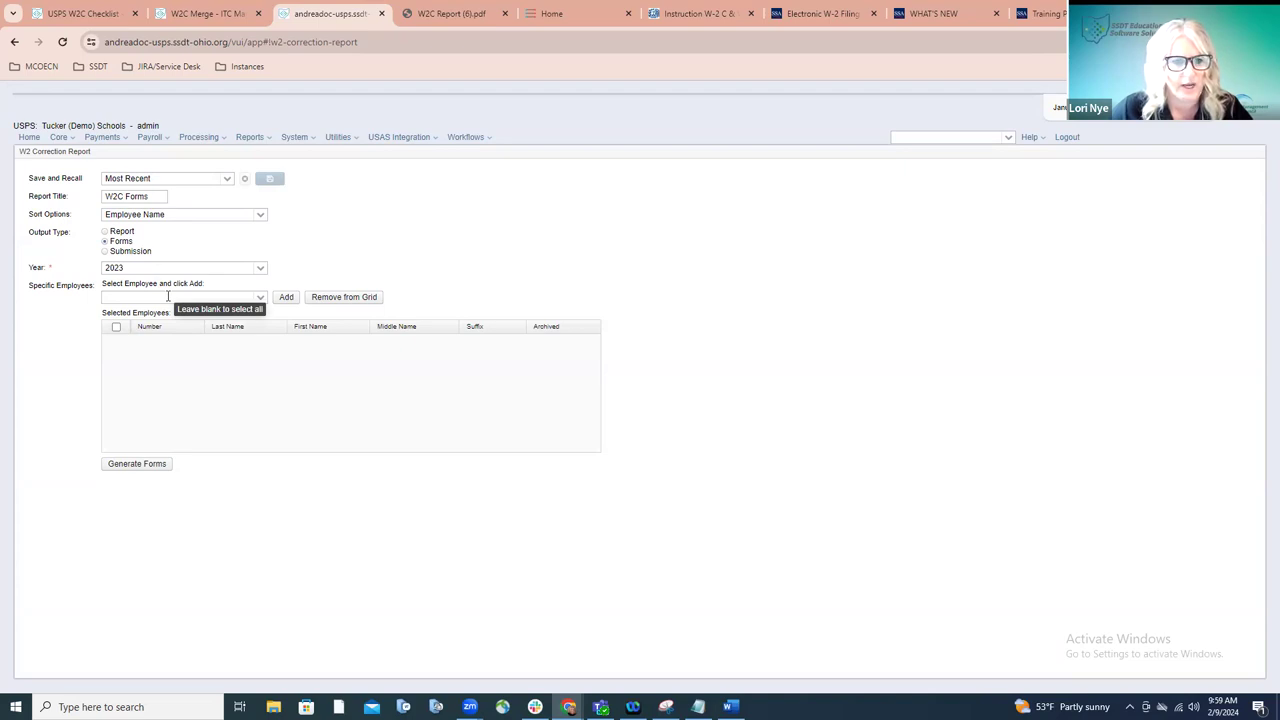
{"action": "left_click", "coordinate": [155, 465]}
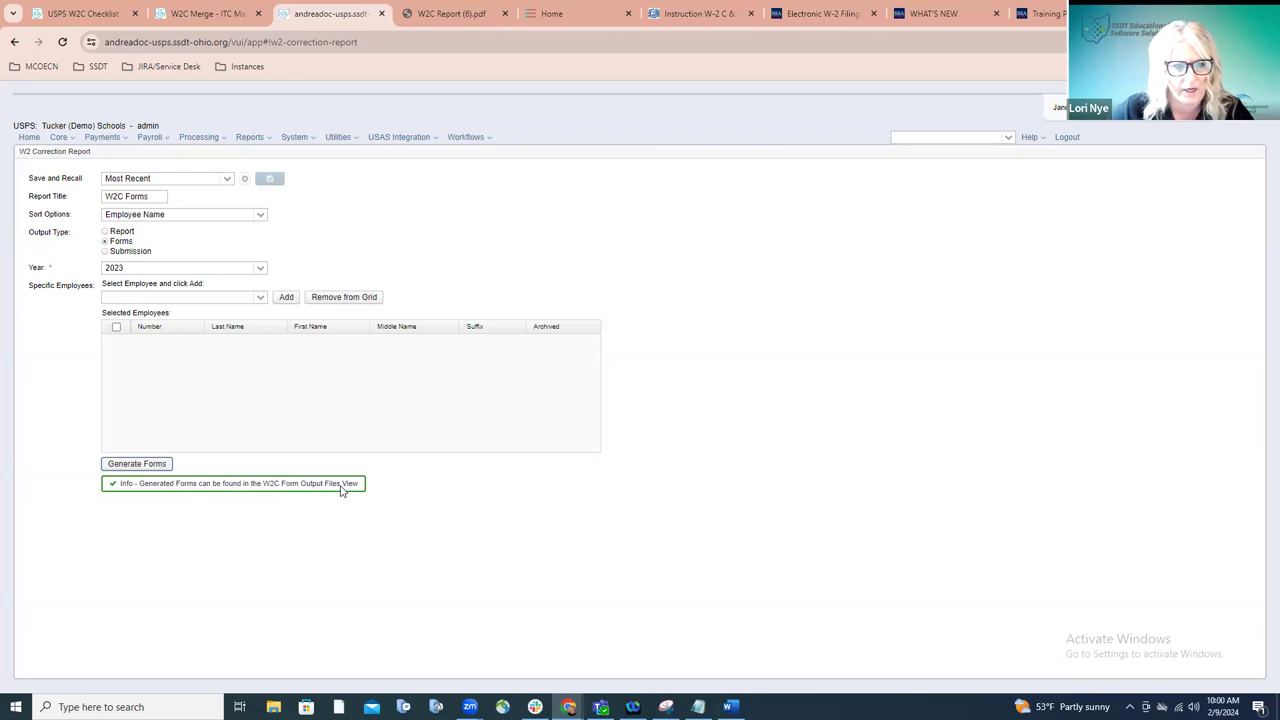
{"action": "left_click", "coordinate": [254, 141]}
{"action": "mouse_move", "coordinate": [285, 473]}
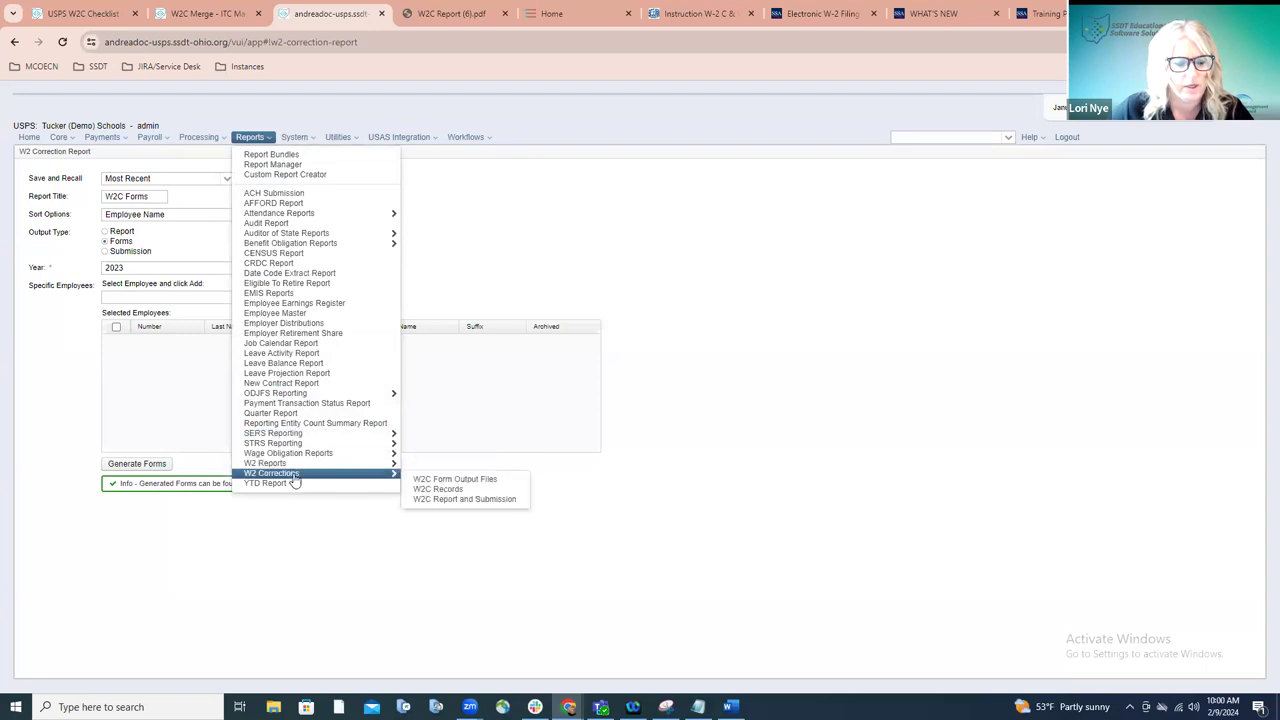
Step: Download W2C Forms.zip from W2C Form Output Files and open it from recent downloads
{"action": "left_click", "coordinate": [429, 482]}
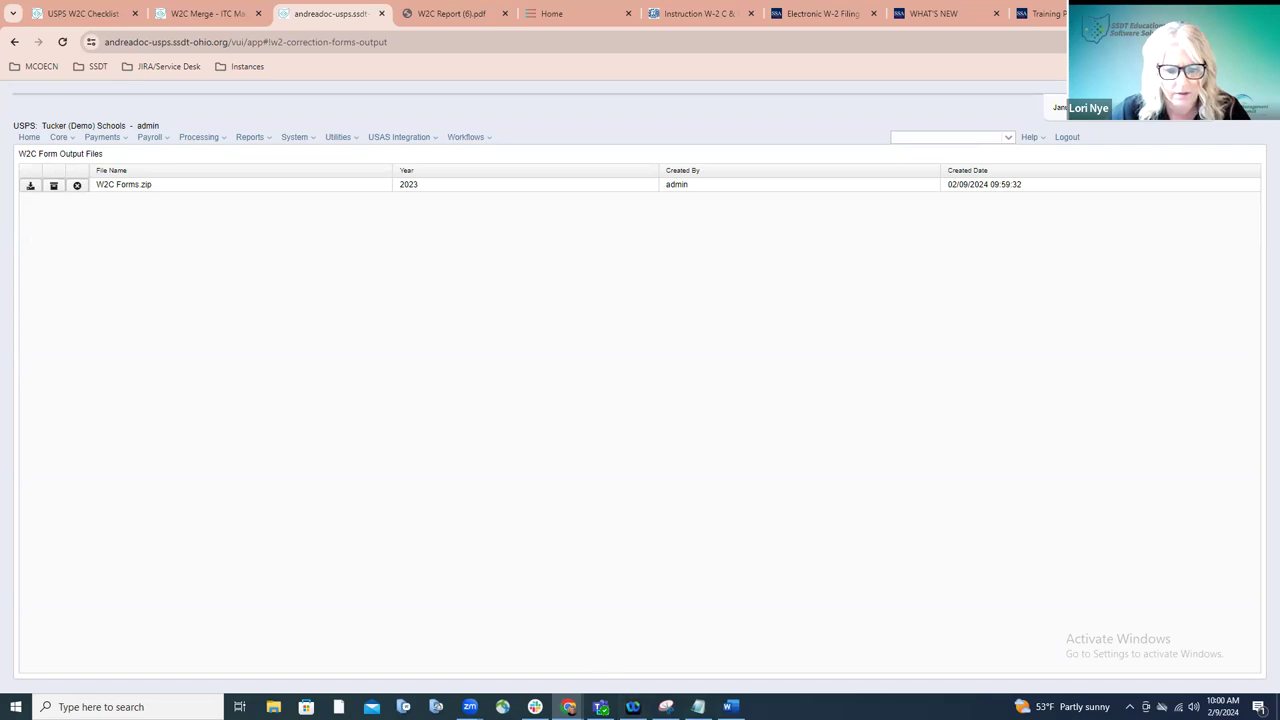
{"action": "left_click", "coordinate": [30, 186]}
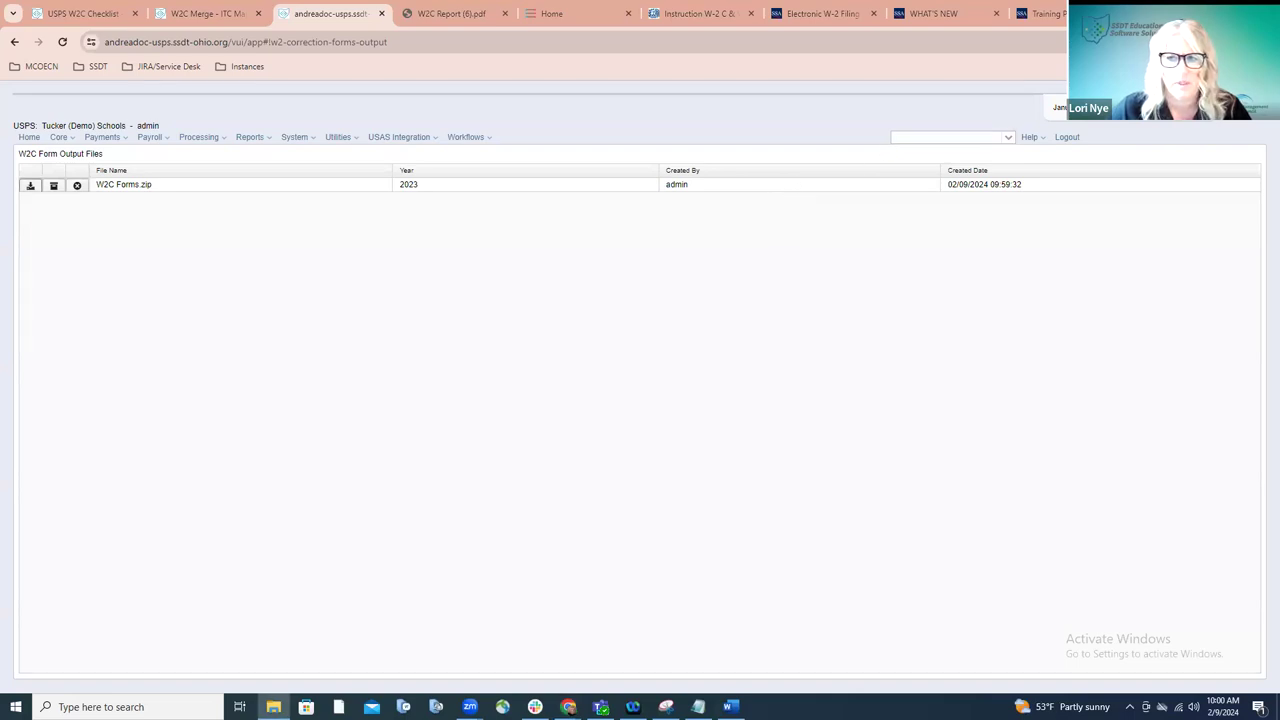
{"action": "left_click", "coordinate": [1185, 42]}
{"action": "left_click", "coordinate": [1058, 100]}
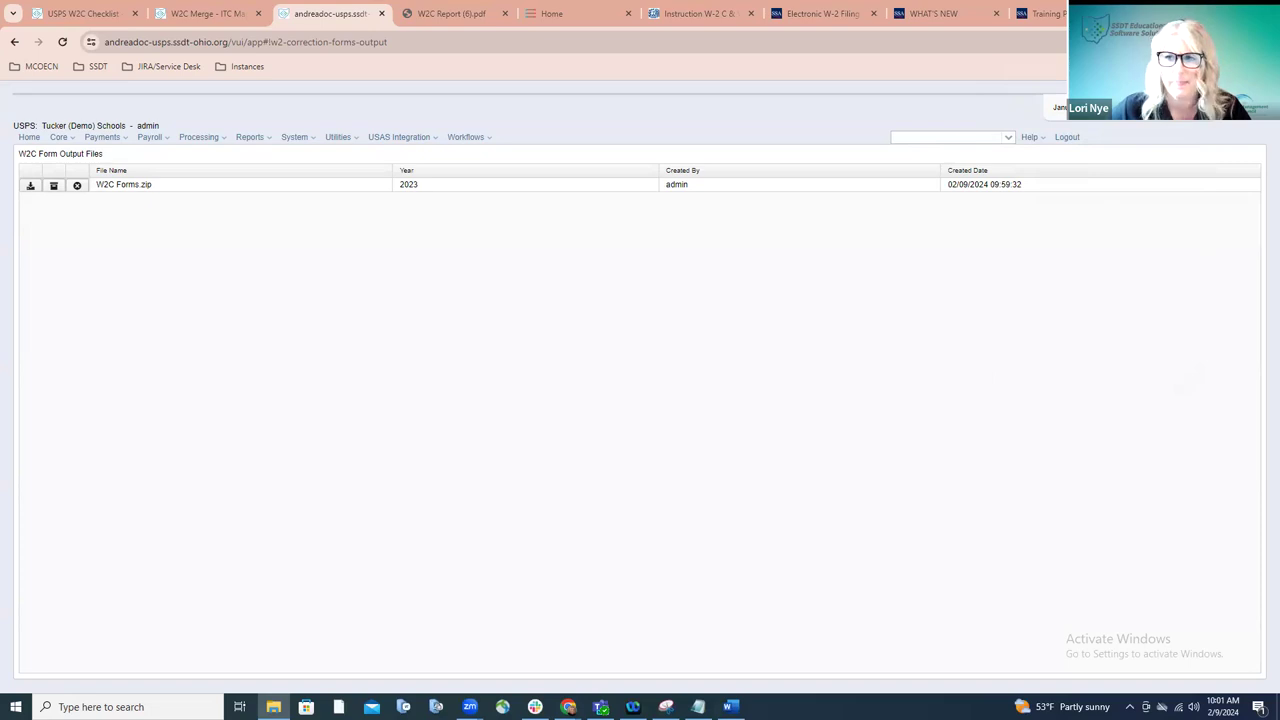
{"action": "left_click", "coordinate": [1185, 42]}
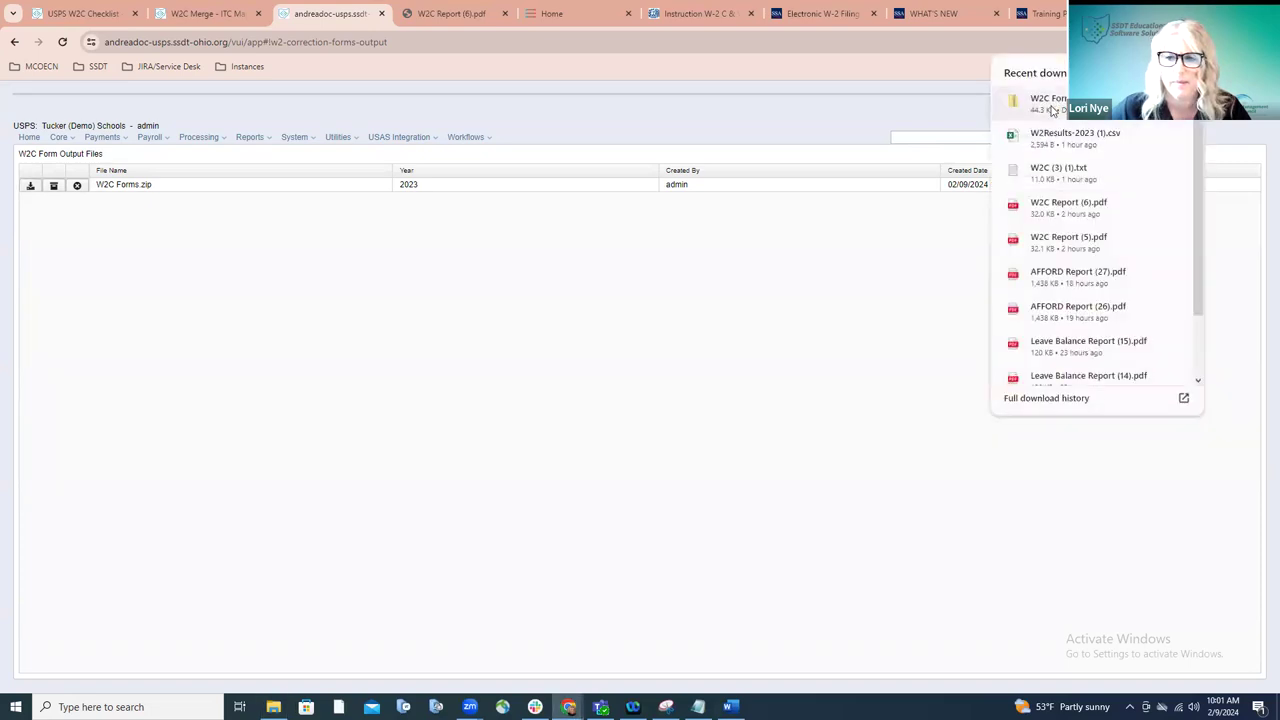
{"action": "left_click", "coordinate": [984, 195]}
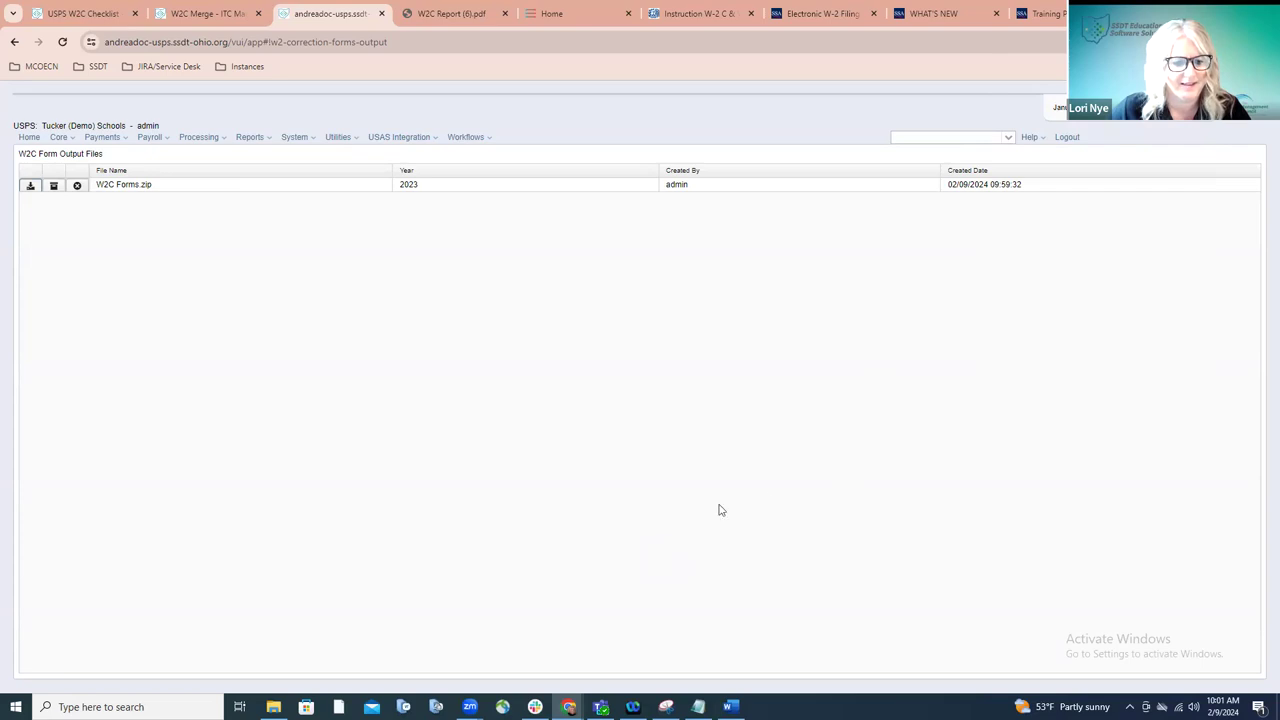
Step: Page through all 12 W-2c forms in W2C Forms.pdf in Edge, then close the viewer
{"action": "left_click", "coordinate": [273, 707]}
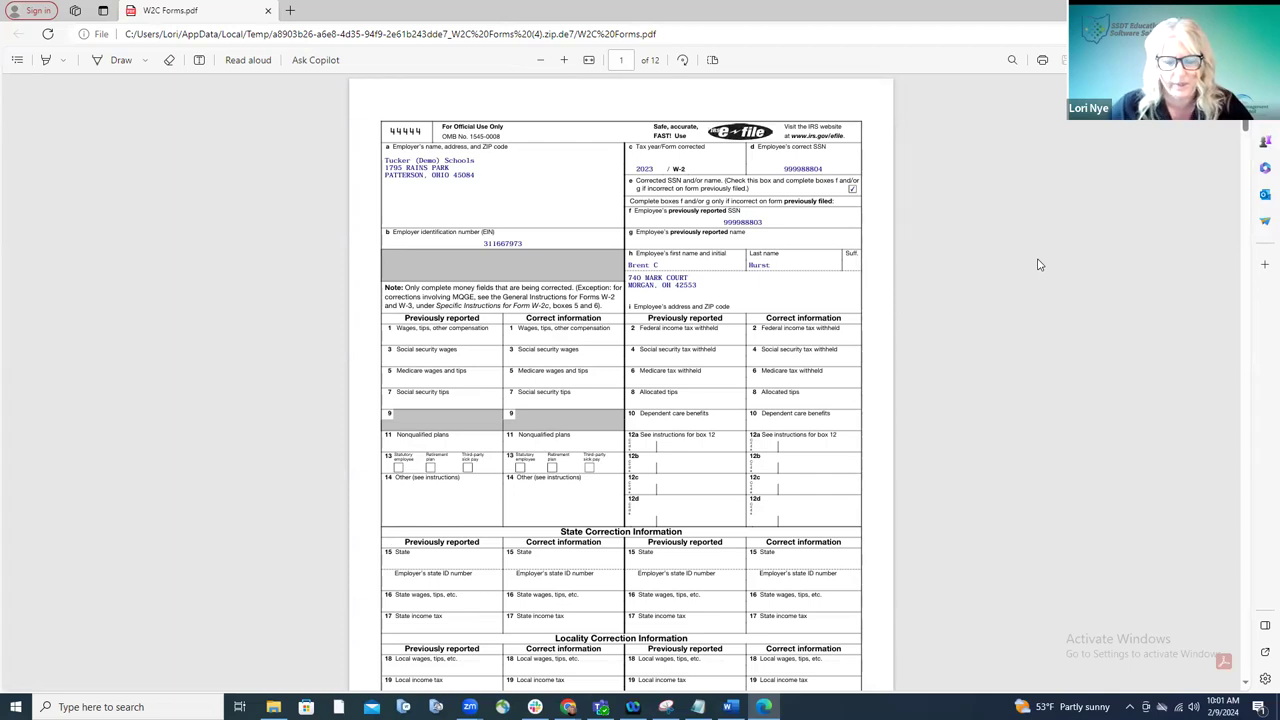
{"action": "scroll", "coordinate": [1038, 264], "scroll_direction": "down", "scroll_amount": 8}
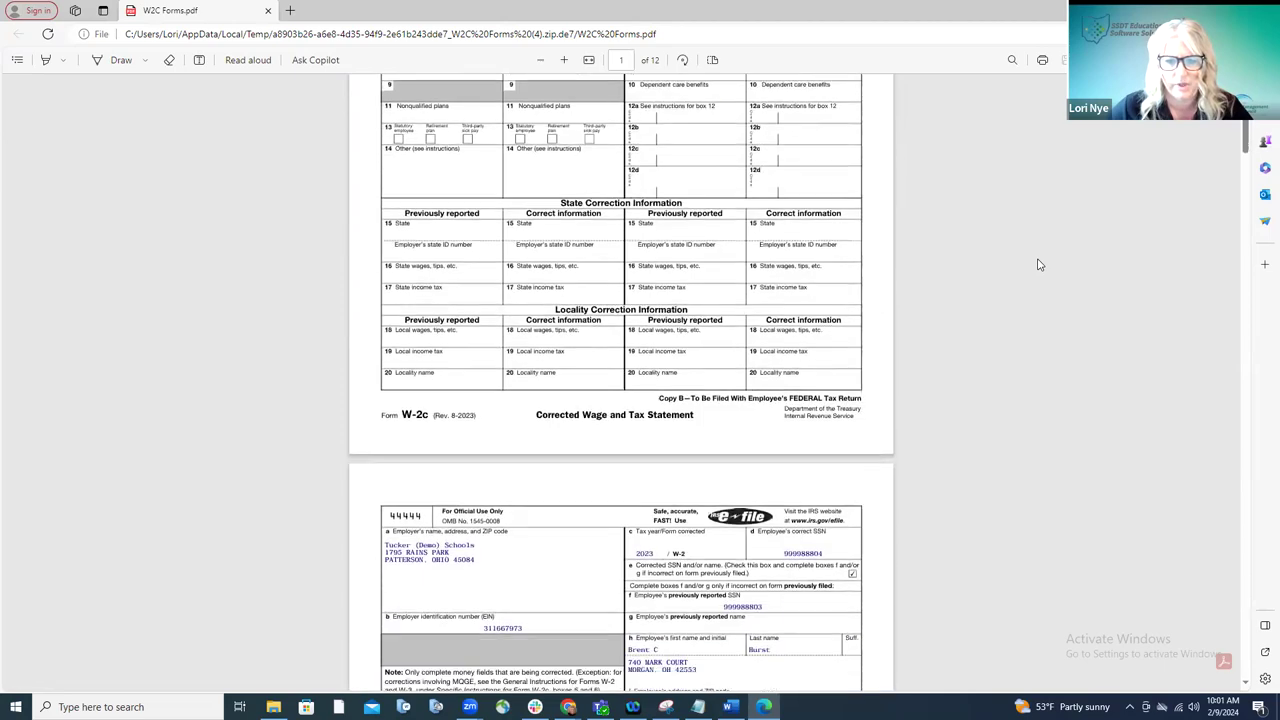
{"action": "scroll", "coordinate": [1038, 264], "scroll_direction": "down", "scroll_amount": 10}
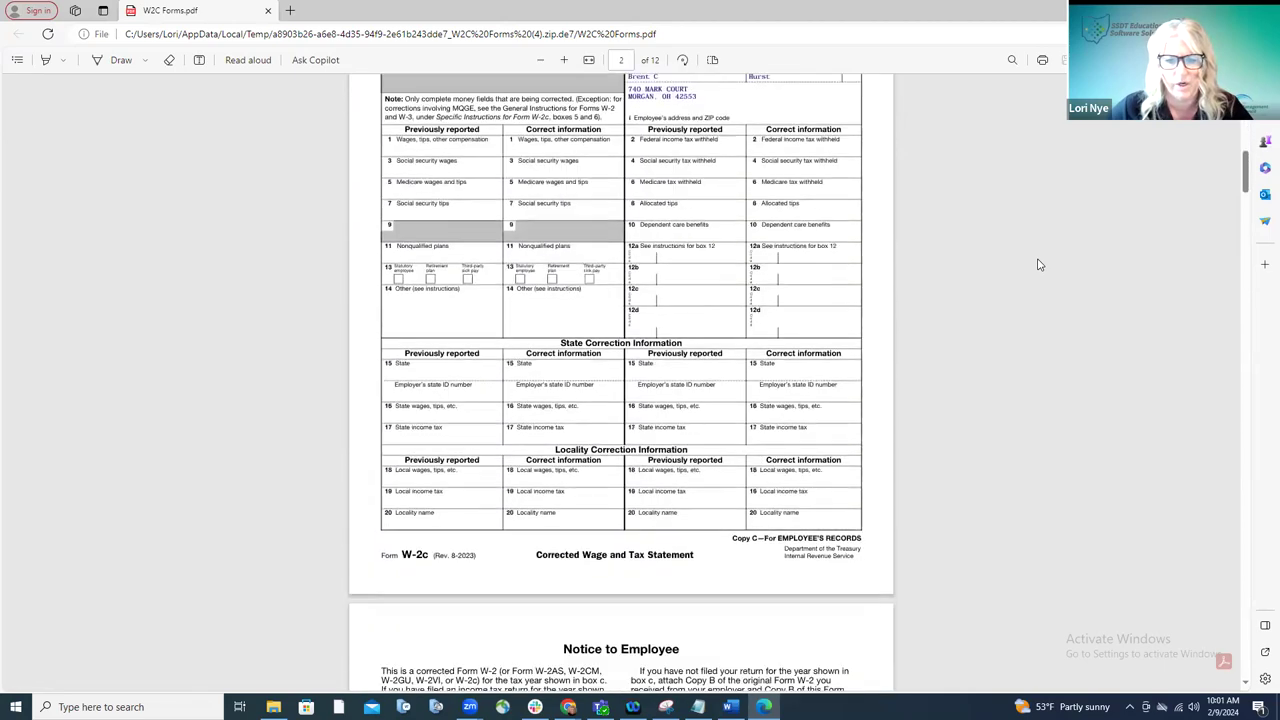
{"action": "scroll", "coordinate": [1038, 264], "scroll_direction": "down", "scroll_amount": 1}
{"action": "scroll", "coordinate": [1038, 264], "scroll_direction": "down", "scroll_amount": 12}
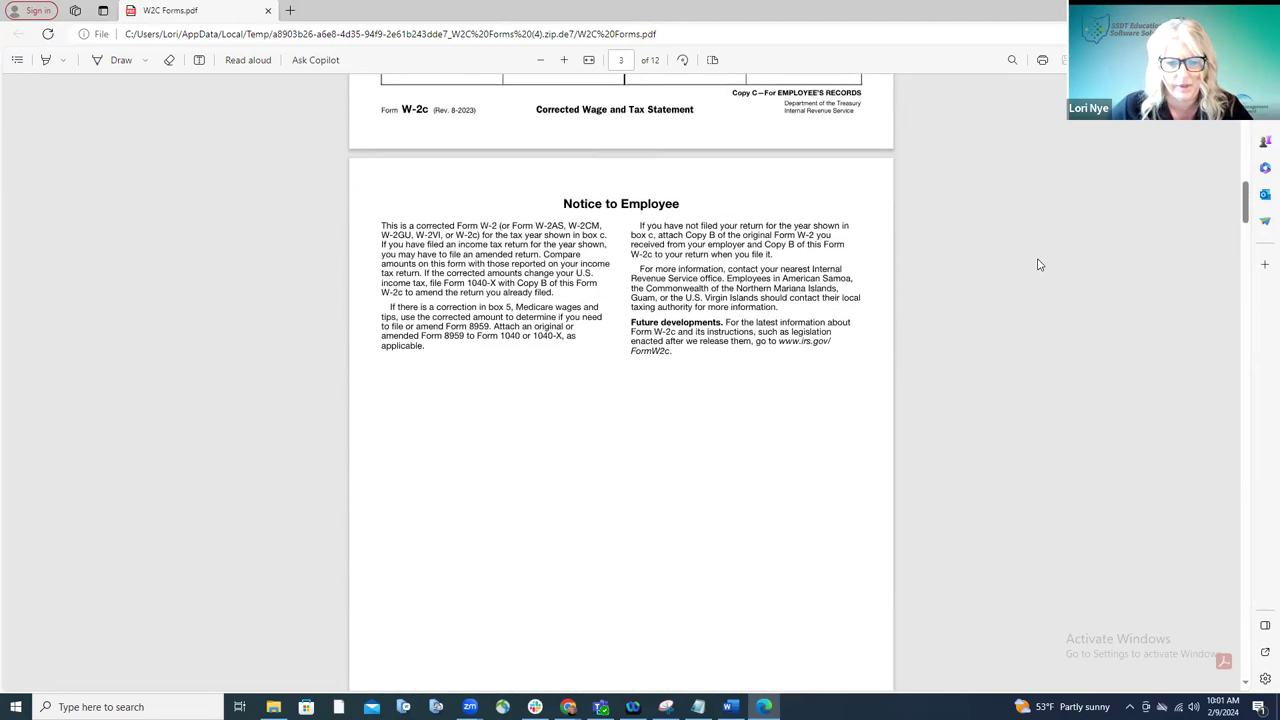
{"action": "scroll", "coordinate": [1038, 264], "scroll_direction": "down", "scroll_amount": 5}
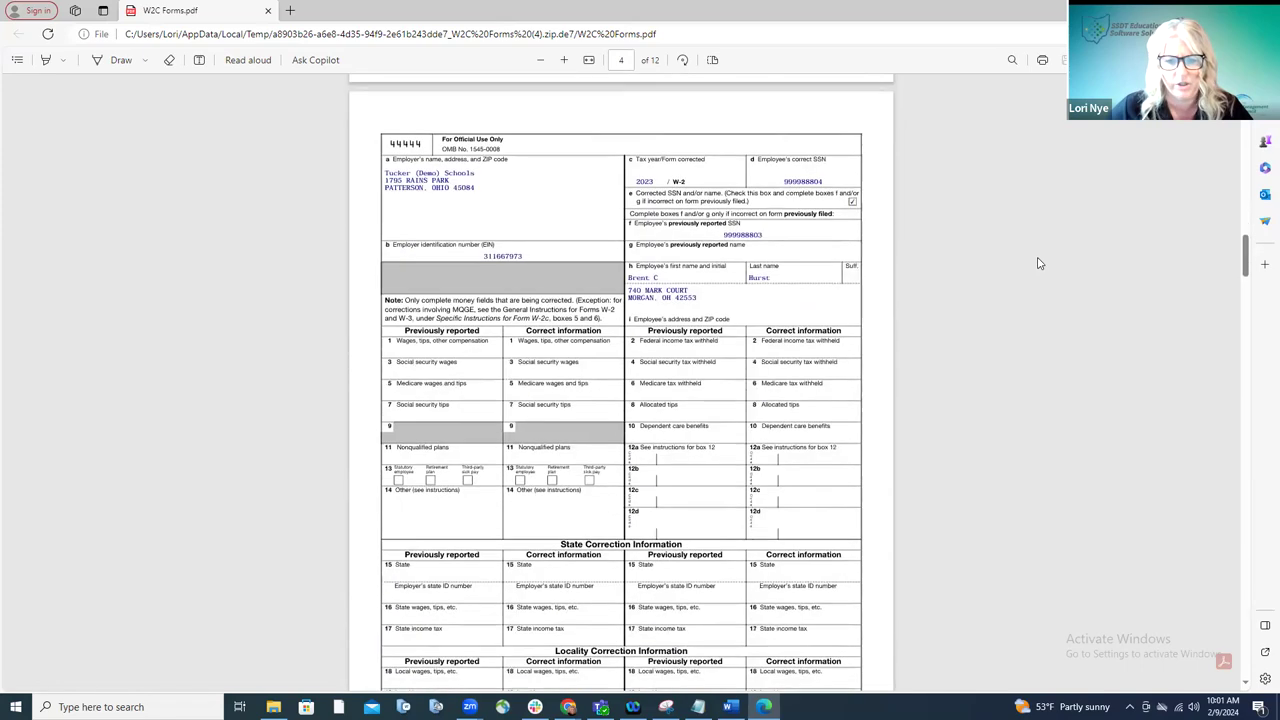
{"action": "scroll", "coordinate": [1038, 264], "scroll_direction": "down", "scroll_amount": 2}
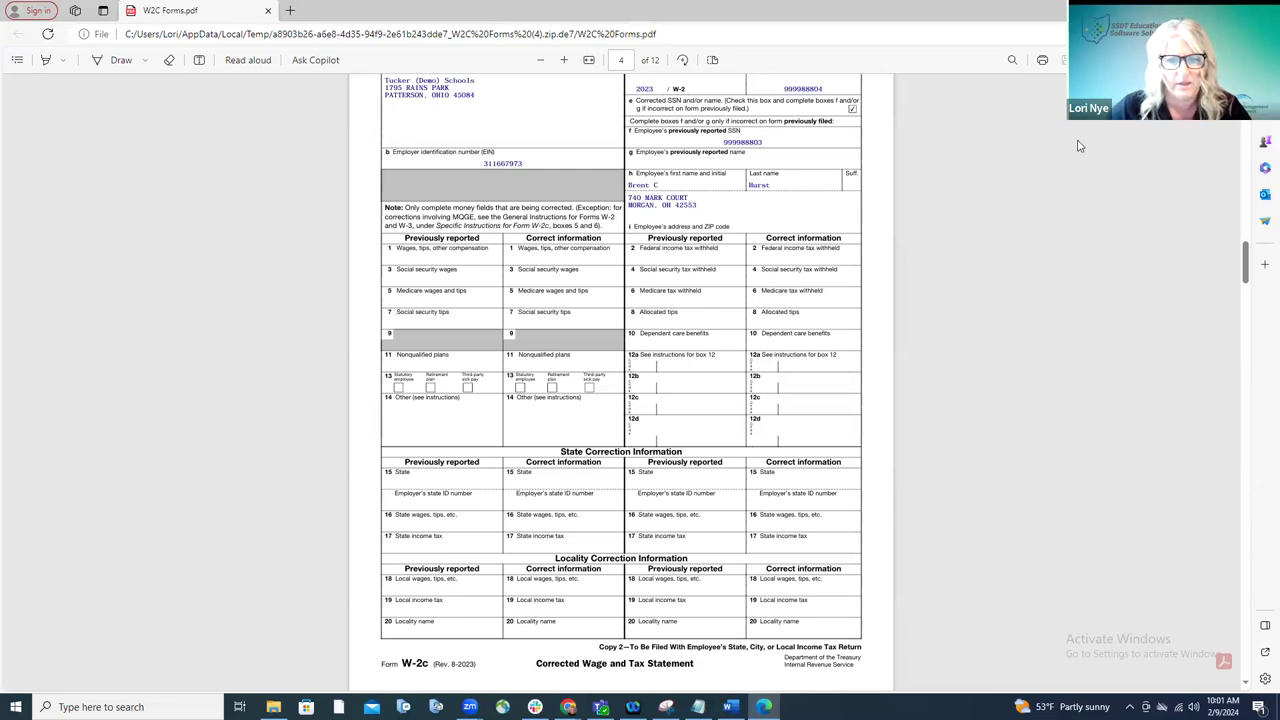
{"action": "left_click", "coordinate": [1258, 10]}
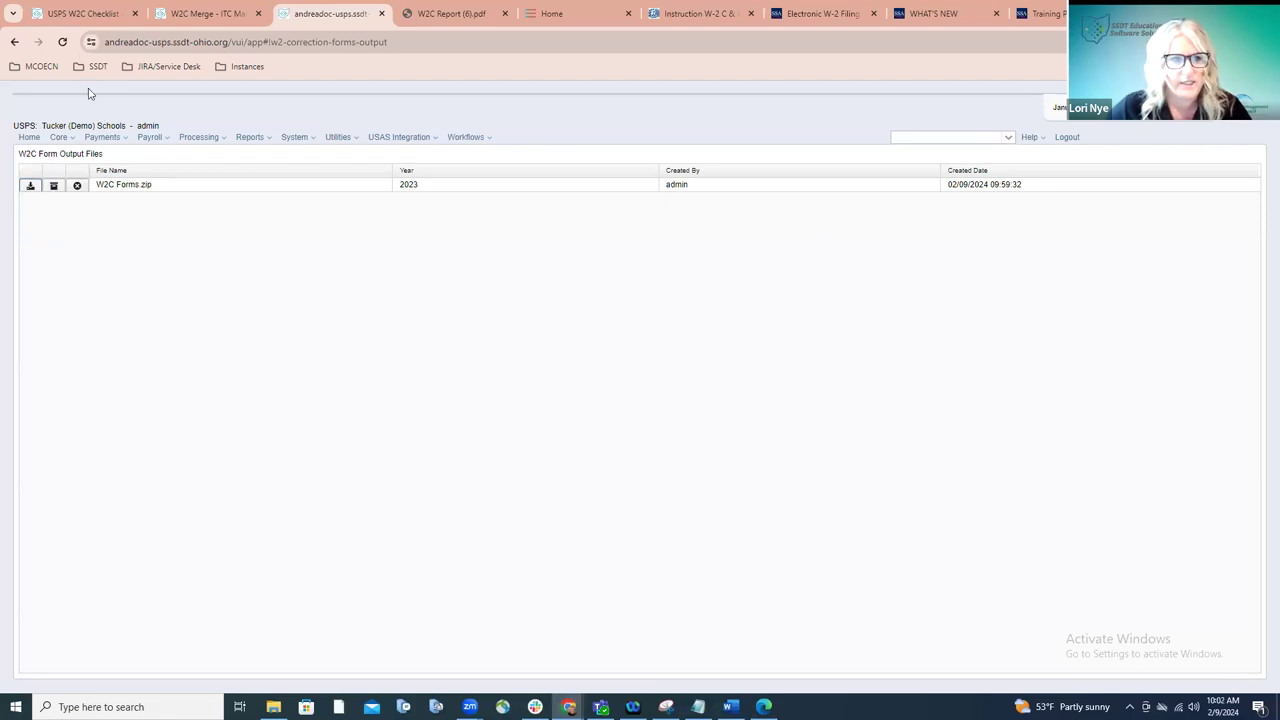
Step: Return to the USPS W2C Checklist tab at the Create the W2C Form(s) section
{"action": "left_click", "coordinate": [88, 14]}
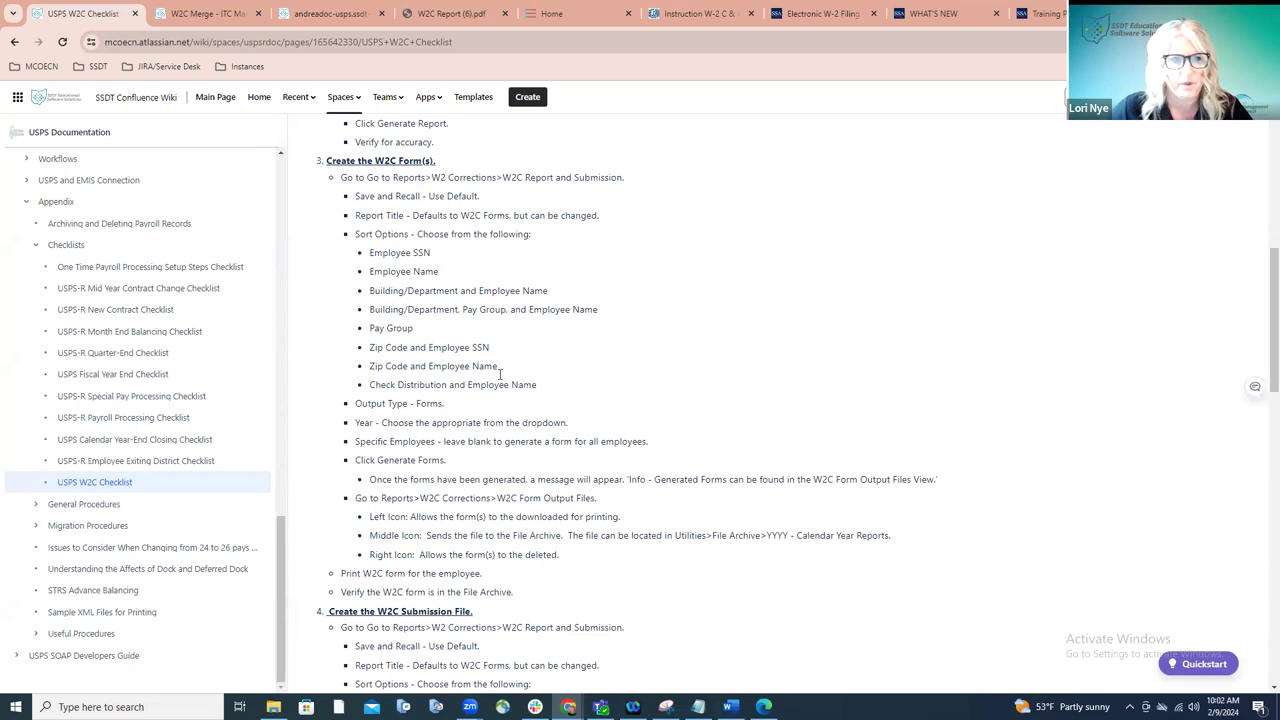
Step: Read the checklist's Create the W2C Submission File steps, then go back to the USPS tab
{"action": "left_click", "coordinate": [328, 14]}
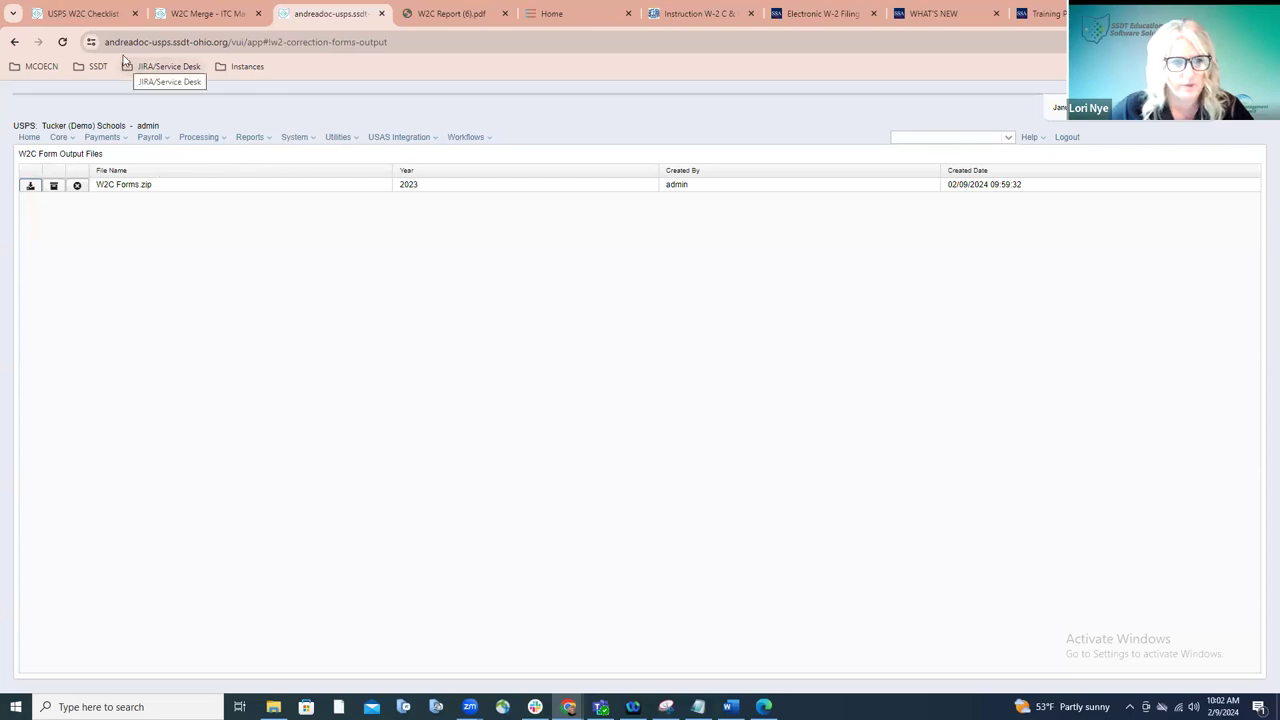
{"action": "left_click", "coordinate": [88, 14]}
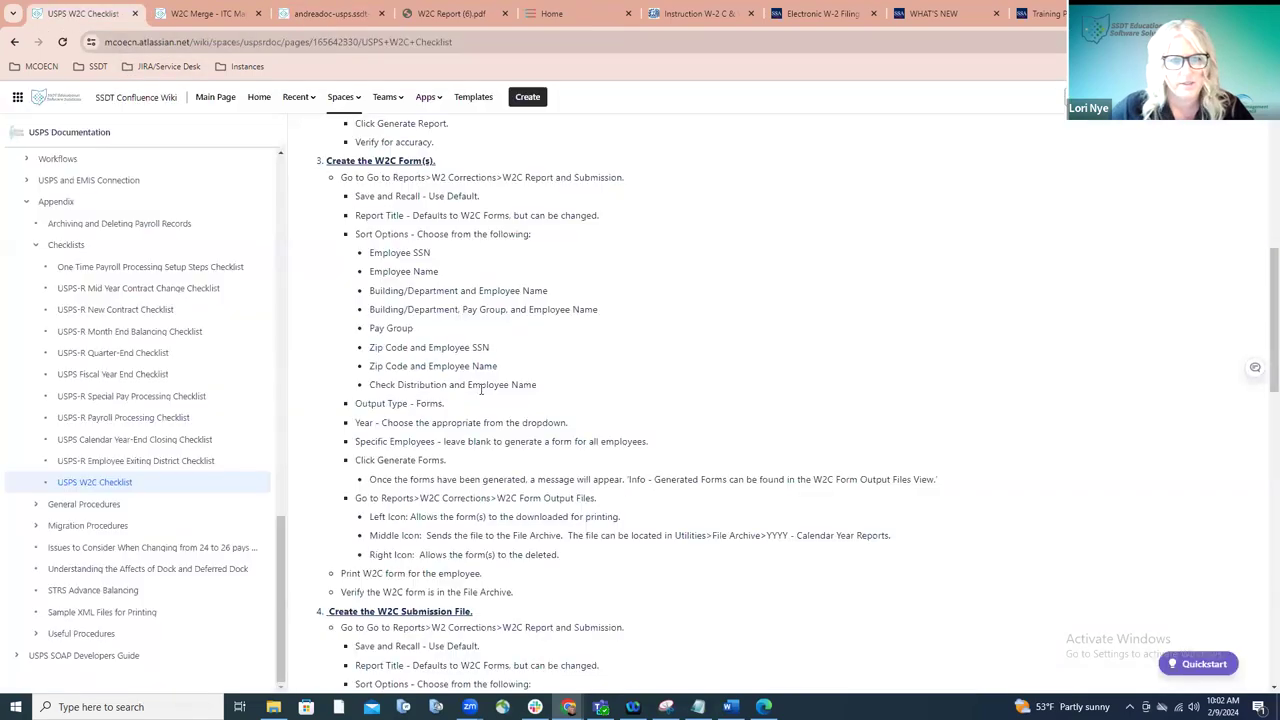
{"action": "scroll", "coordinate": [480, 390], "scroll_direction": "down", "scroll_amount": 3}
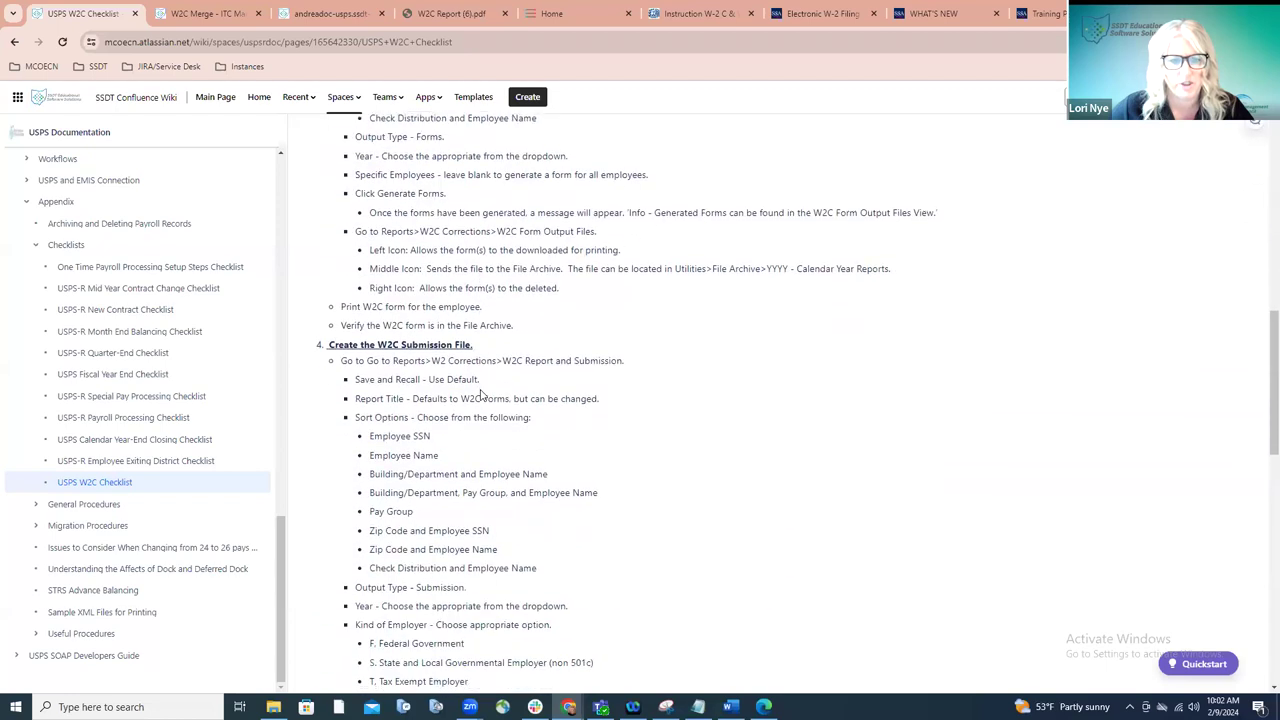
{"action": "scroll", "coordinate": [480, 395], "scroll_direction": "down", "scroll_amount": 2}
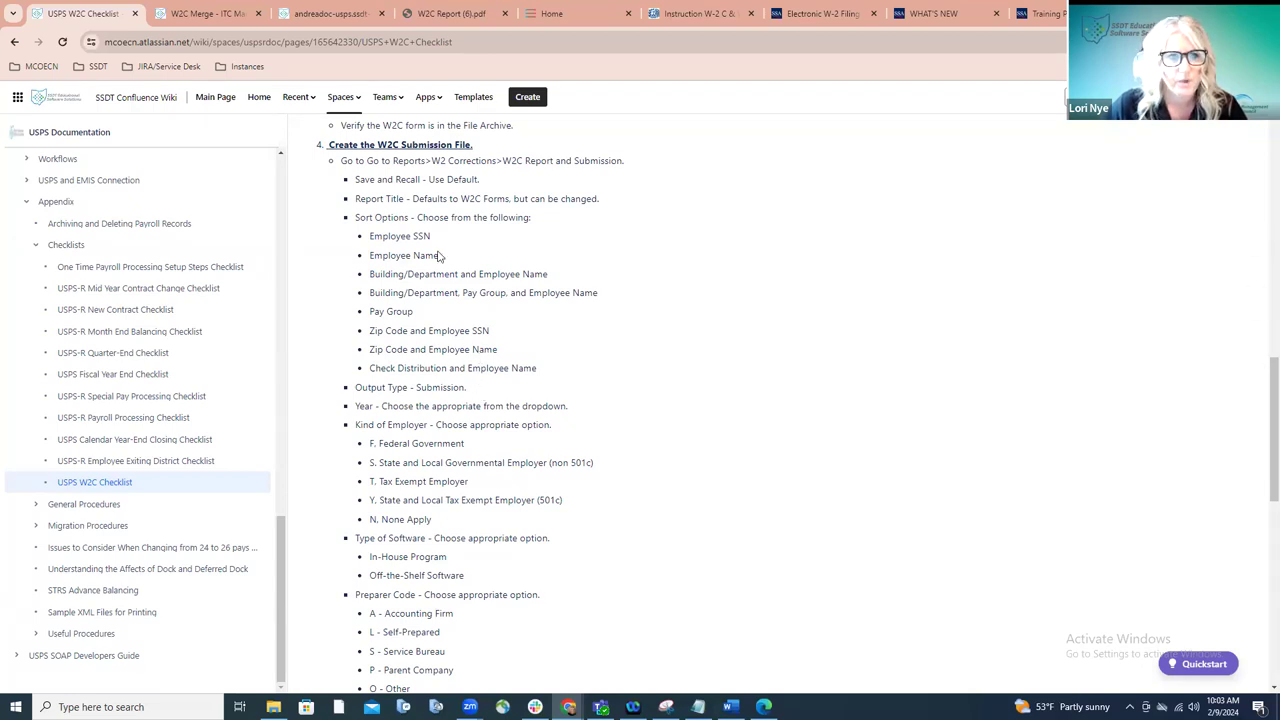
{"action": "left_click", "coordinate": [302, 14]}
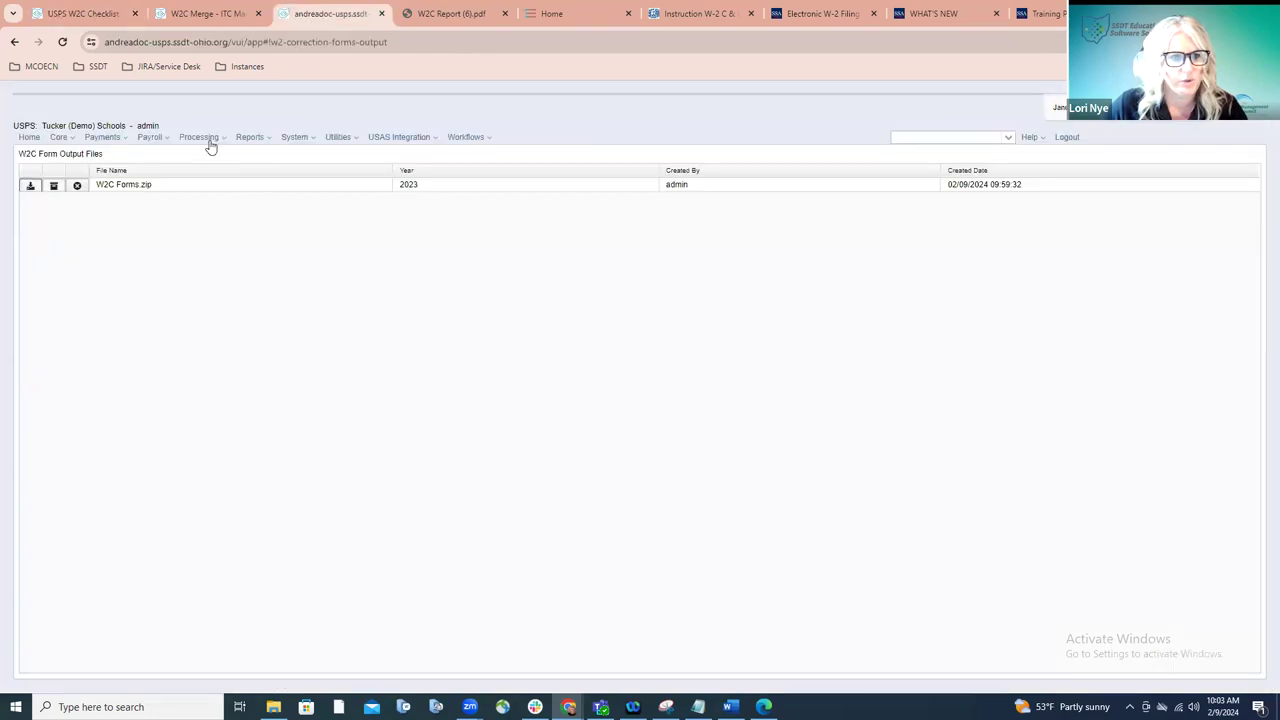
{"action": "left_click", "coordinate": [262, 139]}
{"action": "mouse_move", "coordinate": [296, 476]}
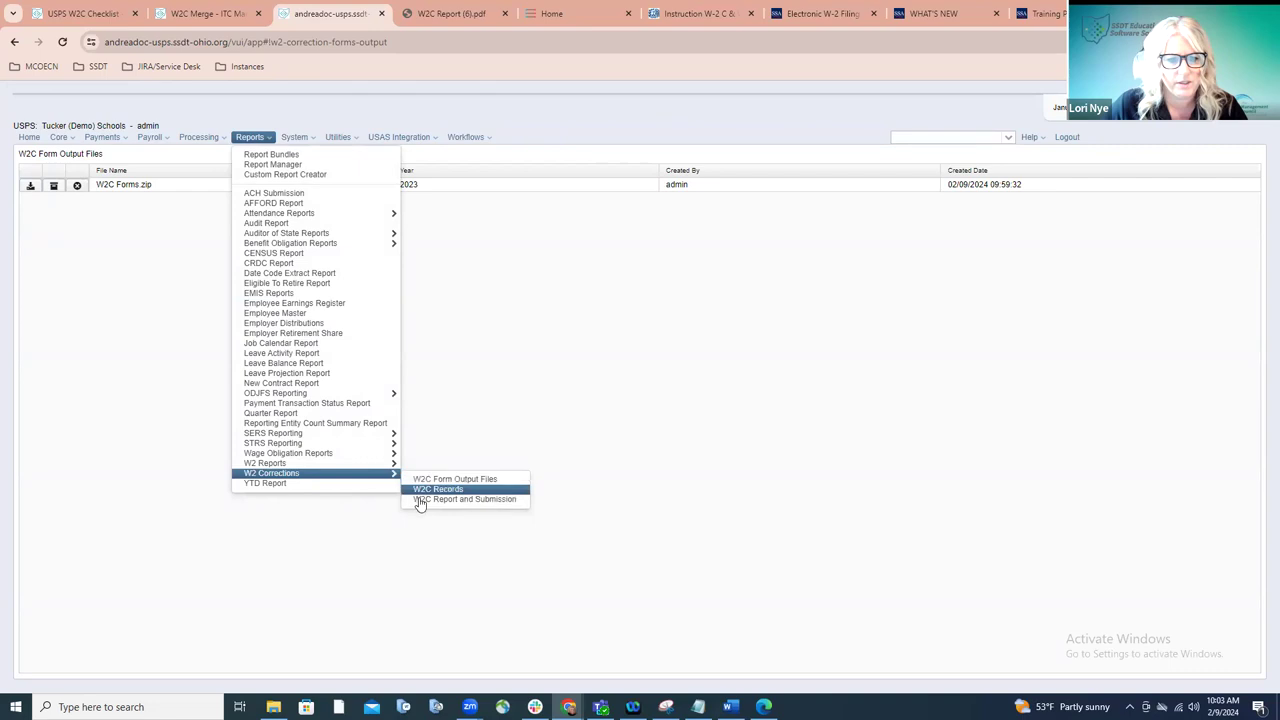
{"action": "left_click", "coordinate": [421, 503]}
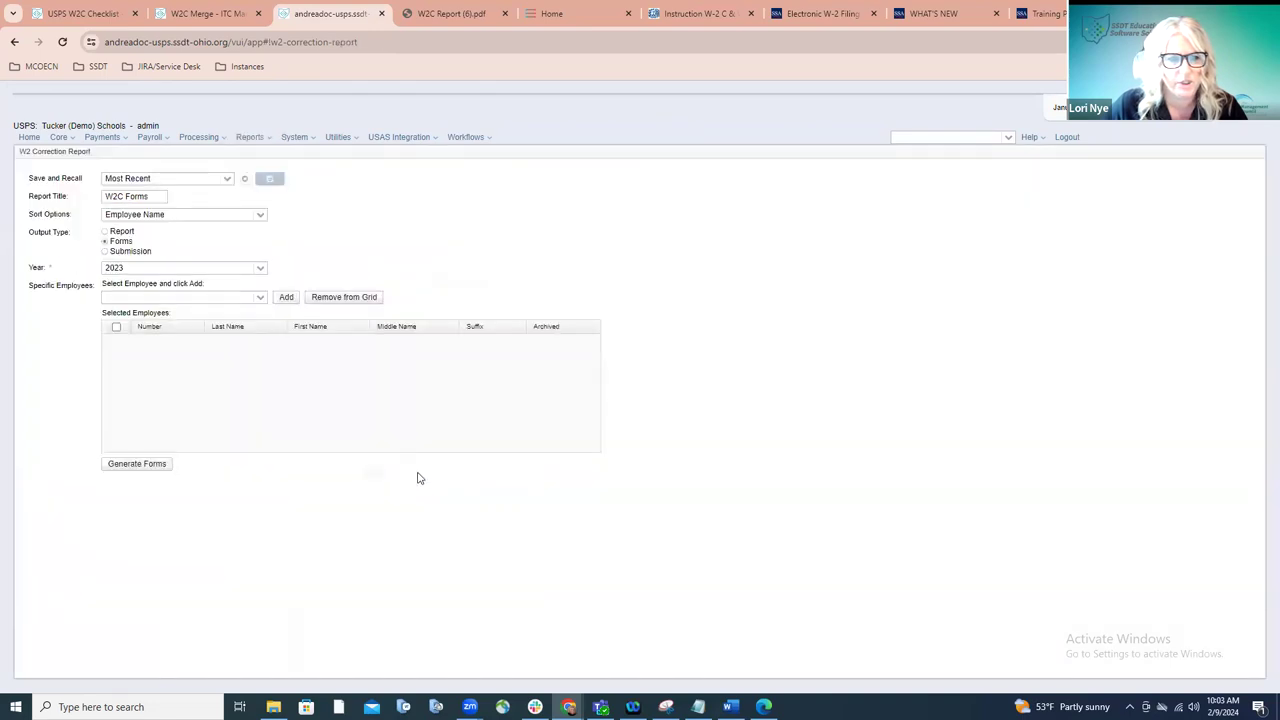
{"action": "left_click", "coordinate": [104, 251]}
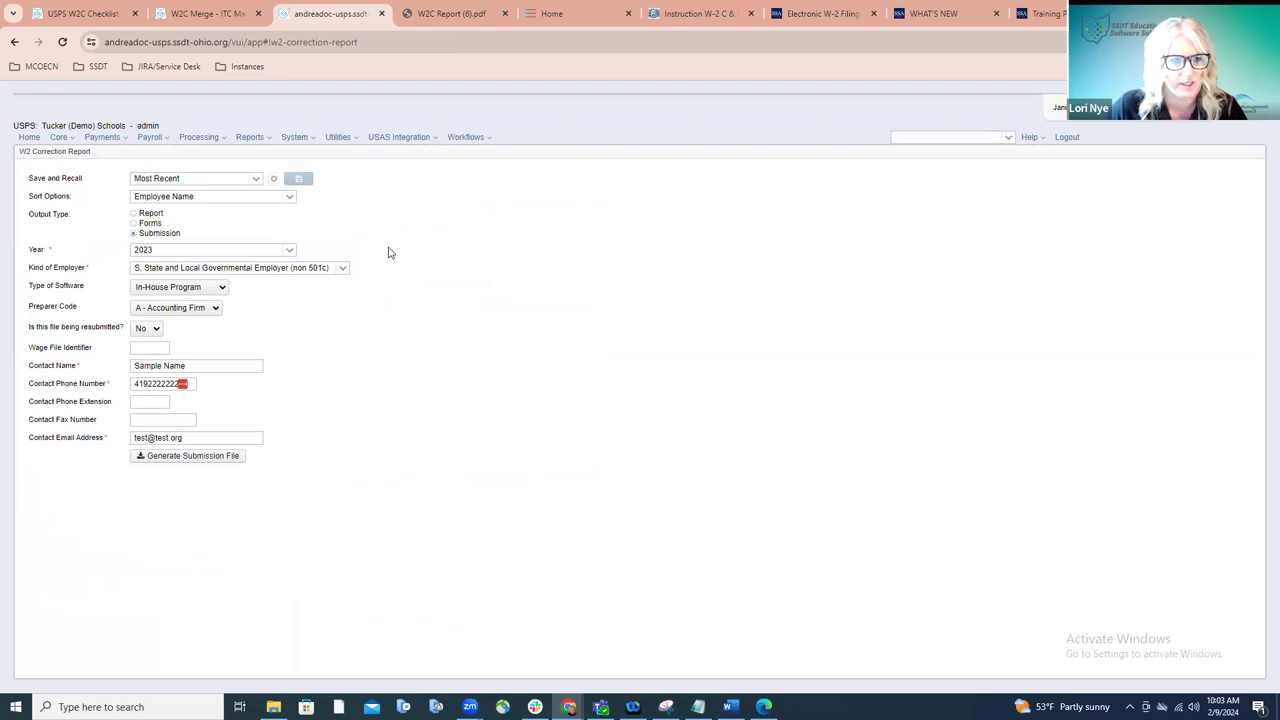
{"action": "left_click", "coordinate": [287, 200]}
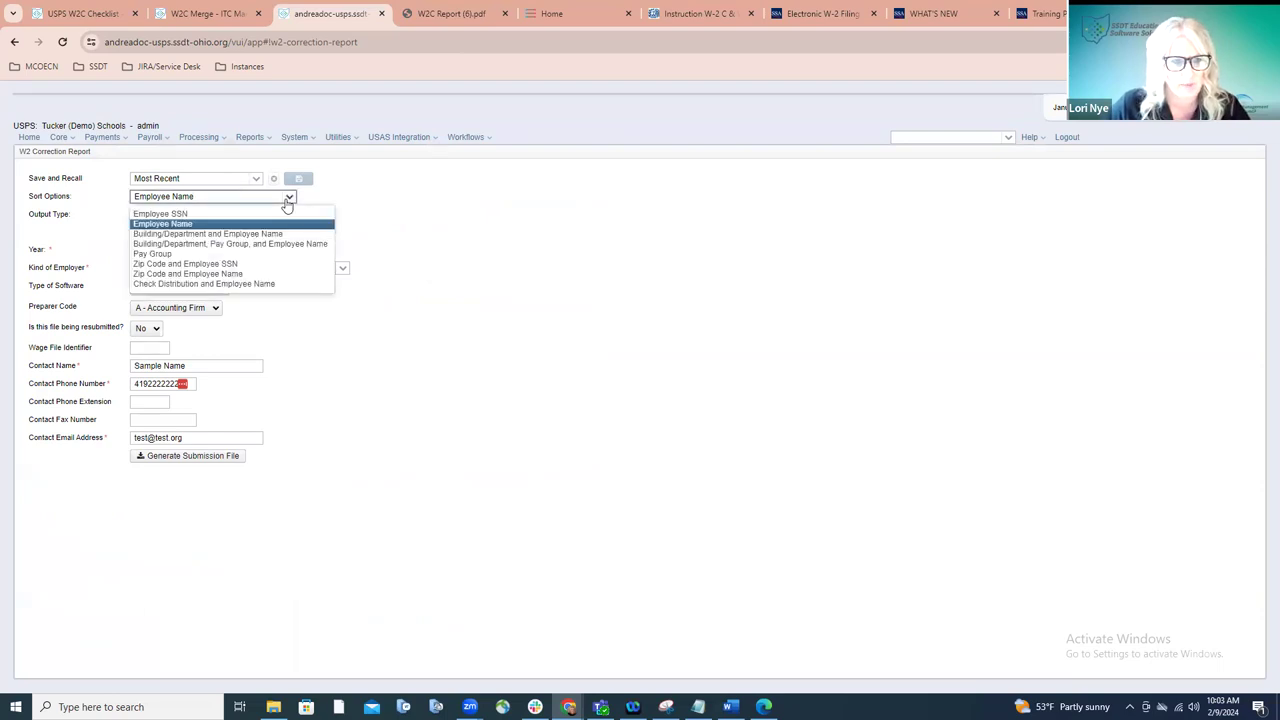
{"action": "left_click", "coordinate": [287, 200]}
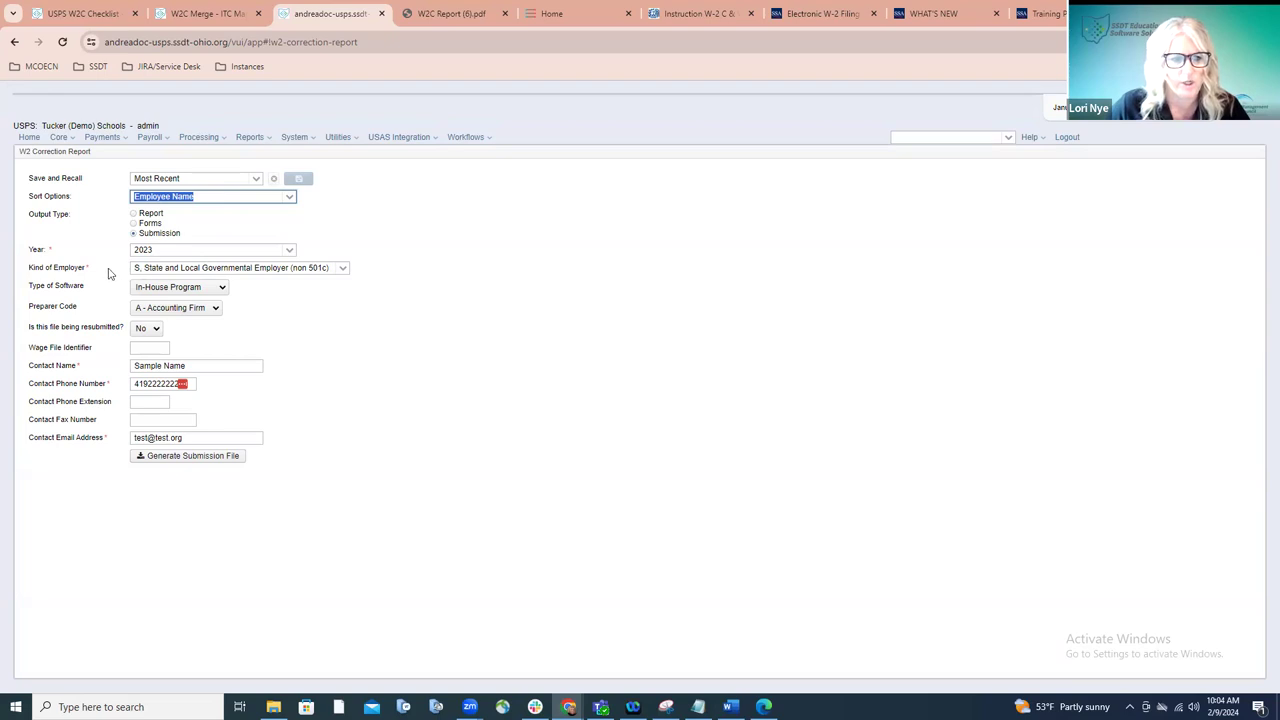
{"action": "left_click", "coordinate": [157, 330]}
{"action": "left_click", "coordinate": [157, 333]}
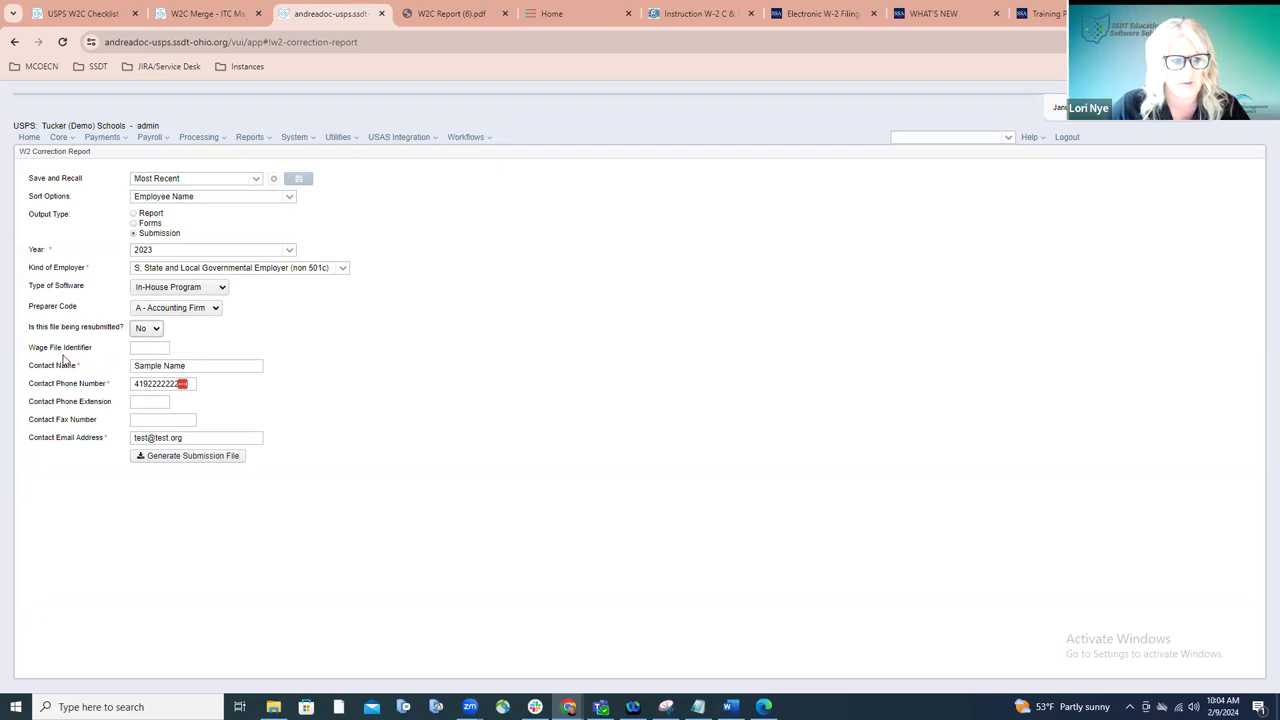
{"action": "left_click", "coordinate": [151, 331]}
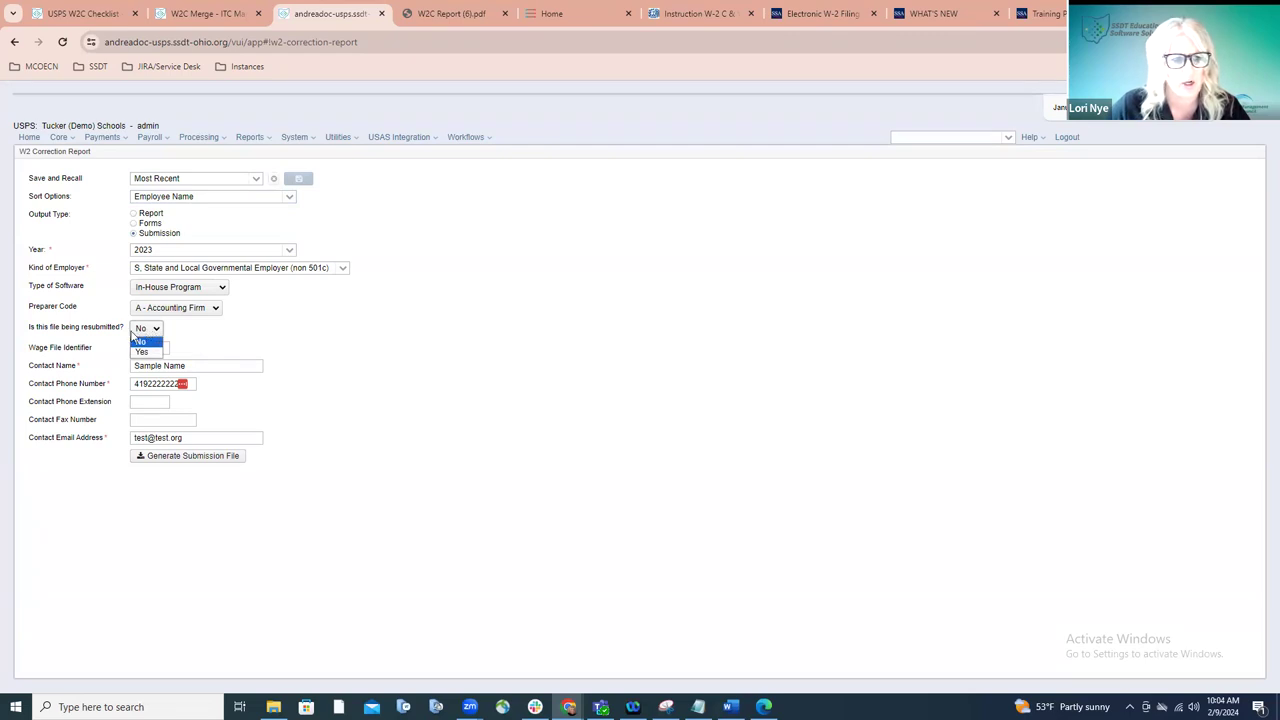
{"action": "left_click", "coordinate": [142, 352]}
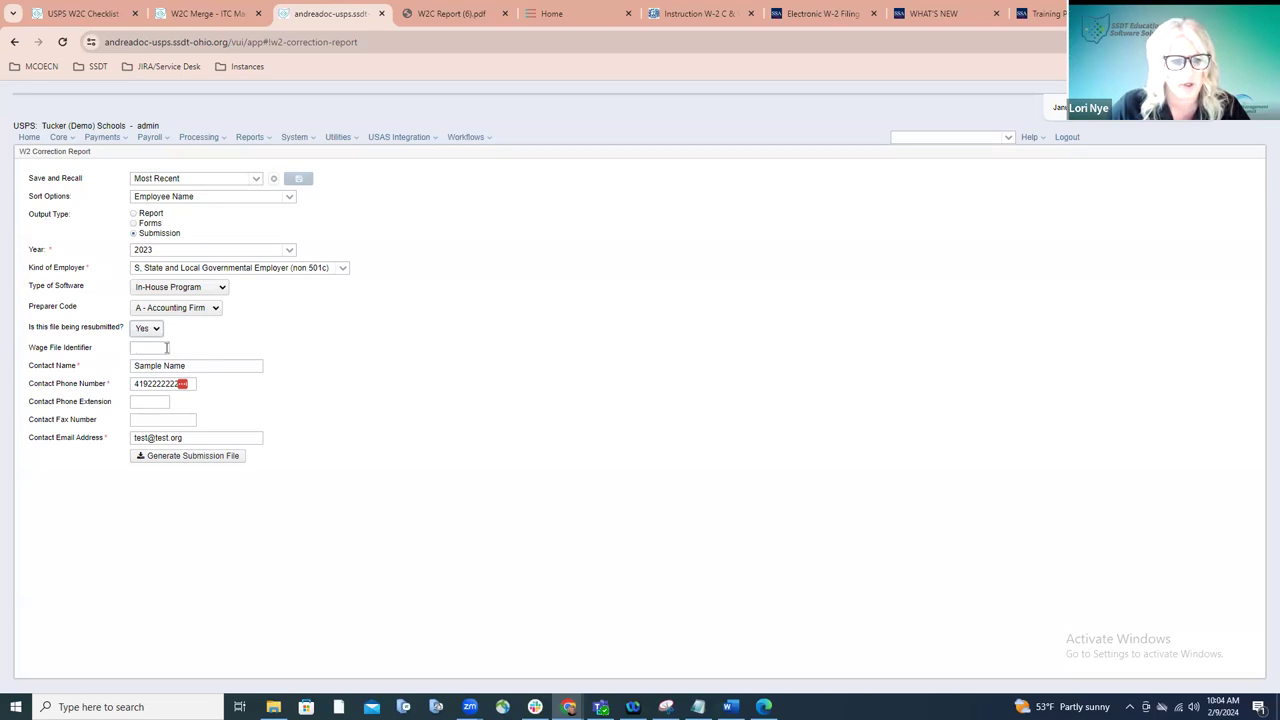
{"action": "mouse_move", "coordinate": [166, 348]}
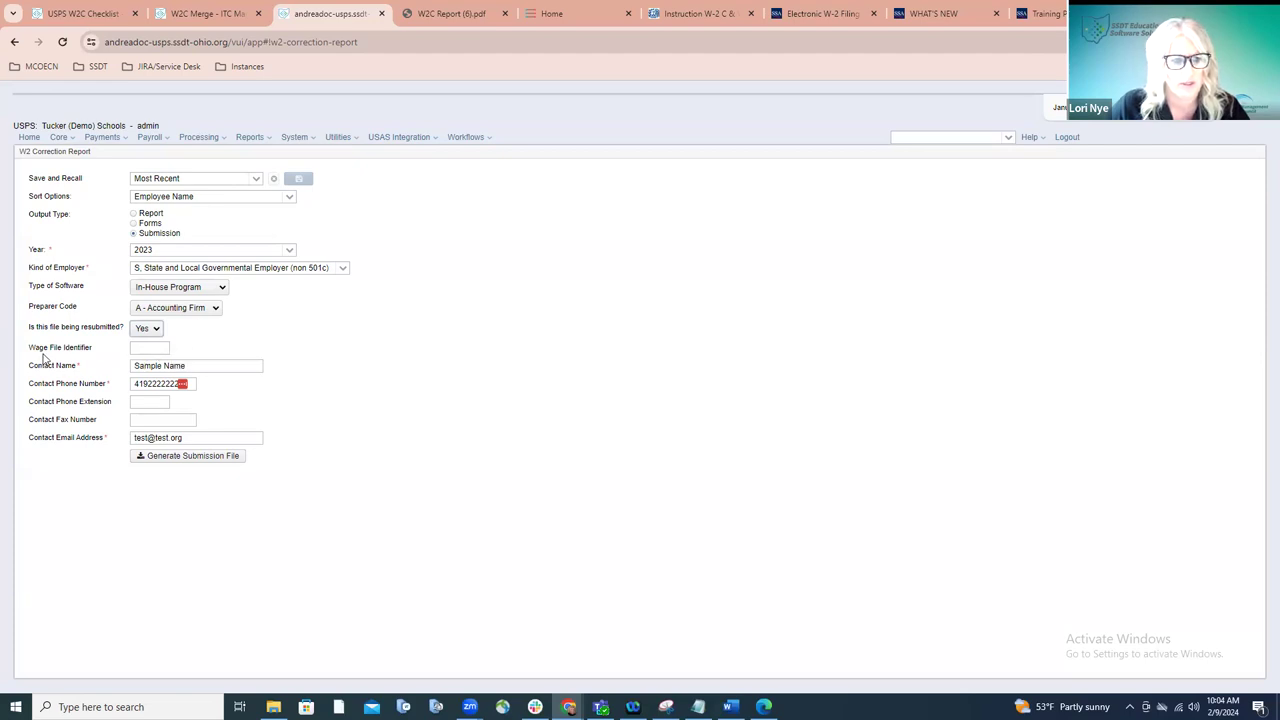
{"action": "left_click", "coordinate": [146, 329]}
{"action": "left_click", "coordinate": [141, 342]}
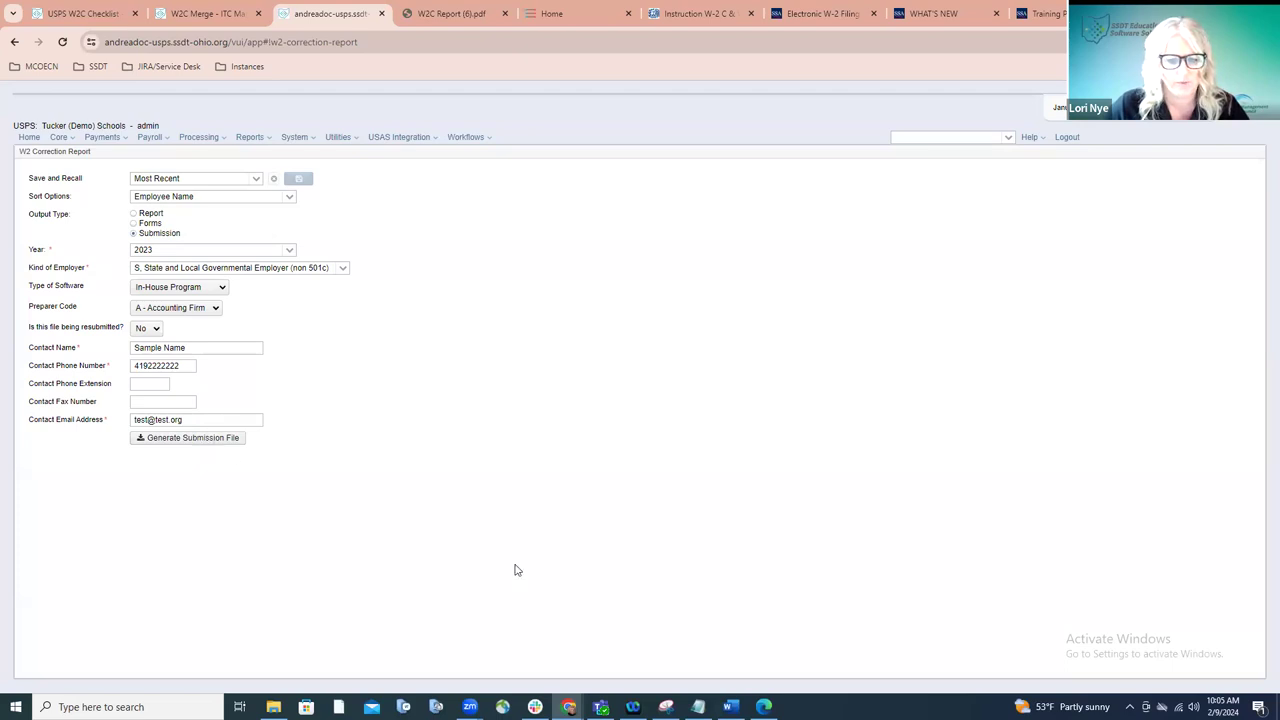
{"action": "mouse_move", "coordinate": [698, 707]}
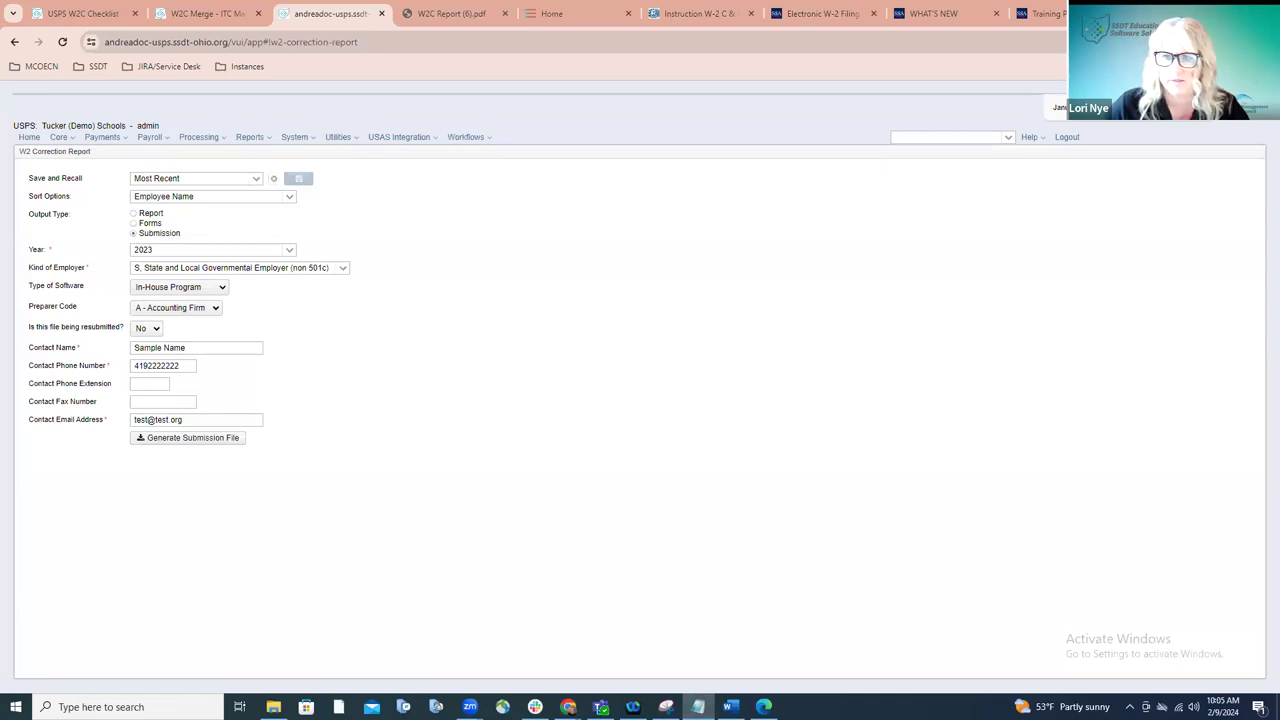
{"action": "key", "text": "alt+Tab"}
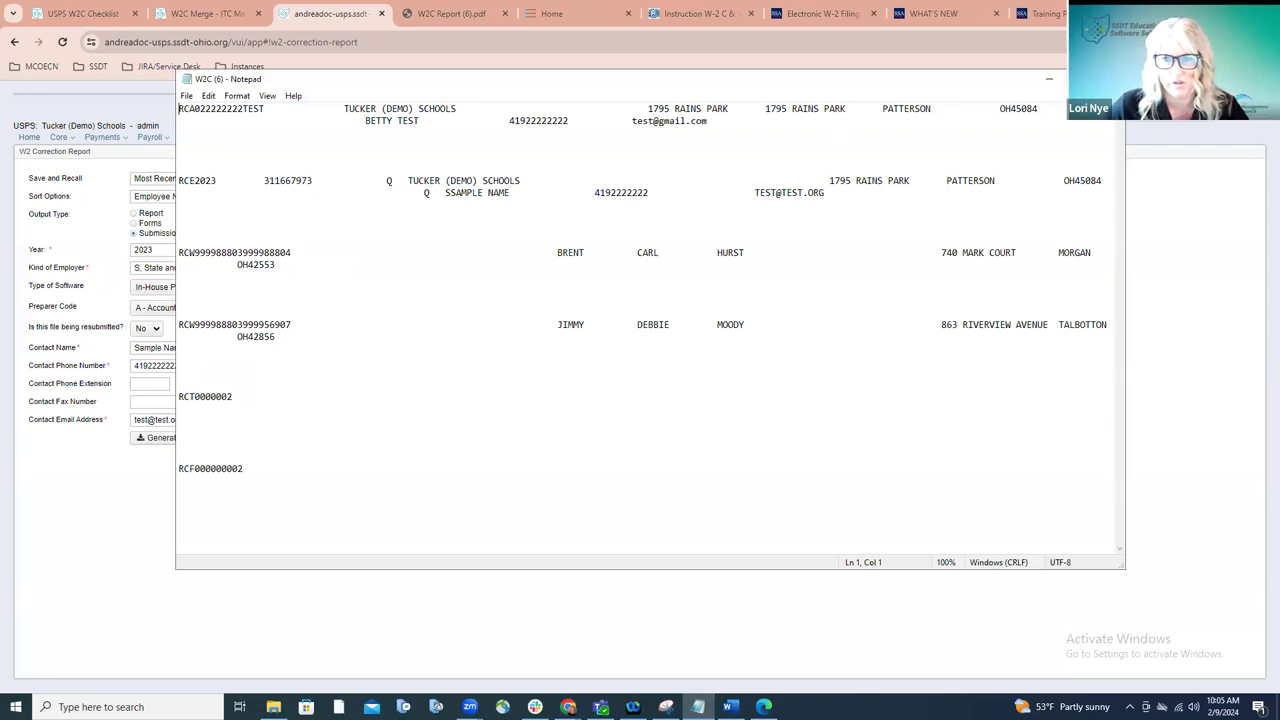
{"action": "left_click", "coordinate": [1048, 78]}
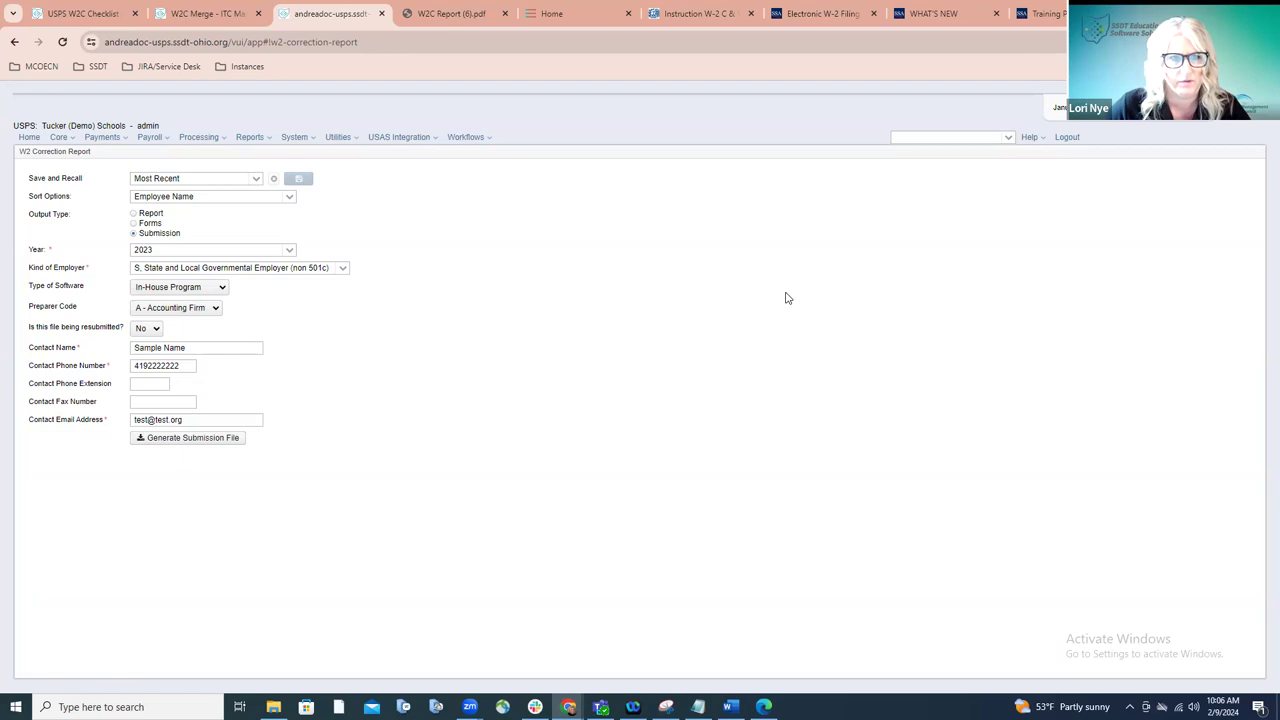
{"action": "left_click", "coordinate": [110, 18]}
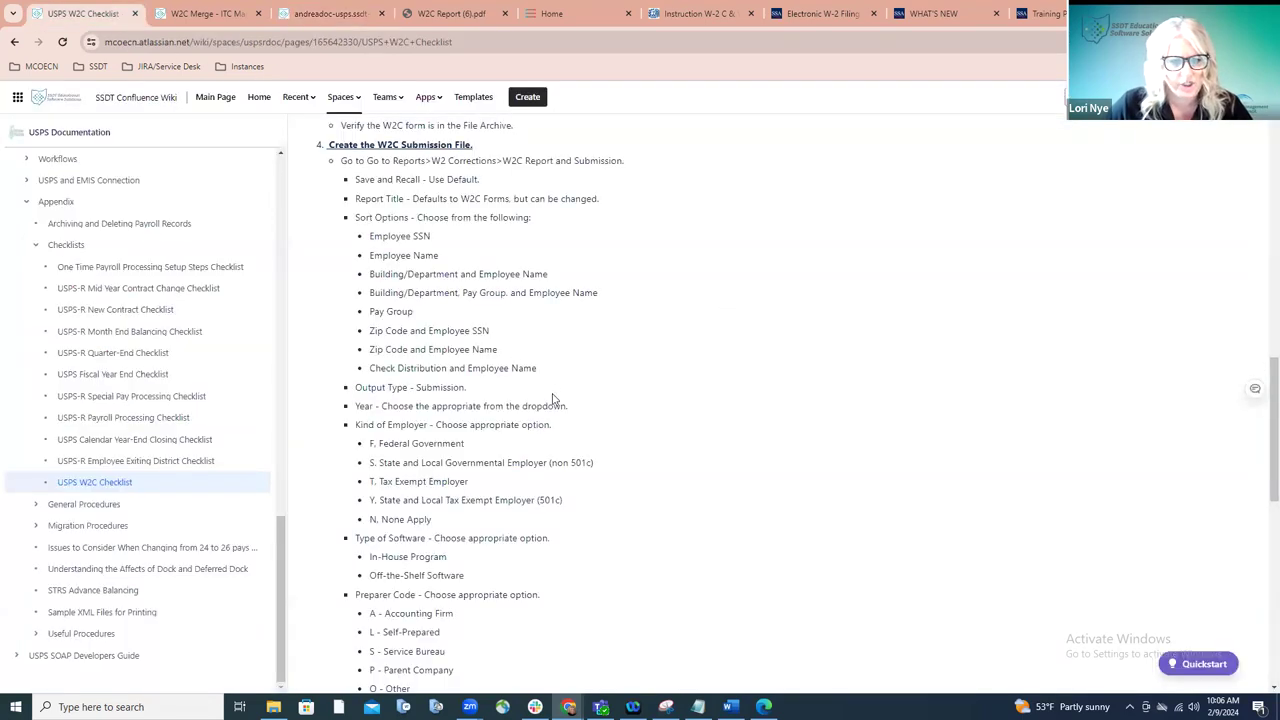
{"action": "scroll", "coordinate": [553, 400], "scroll_direction": "down", "scroll_amount": 3}
{"action": "scroll", "coordinate": [553, 403], "scroll_direction": "down", "scroll_amount": 2}
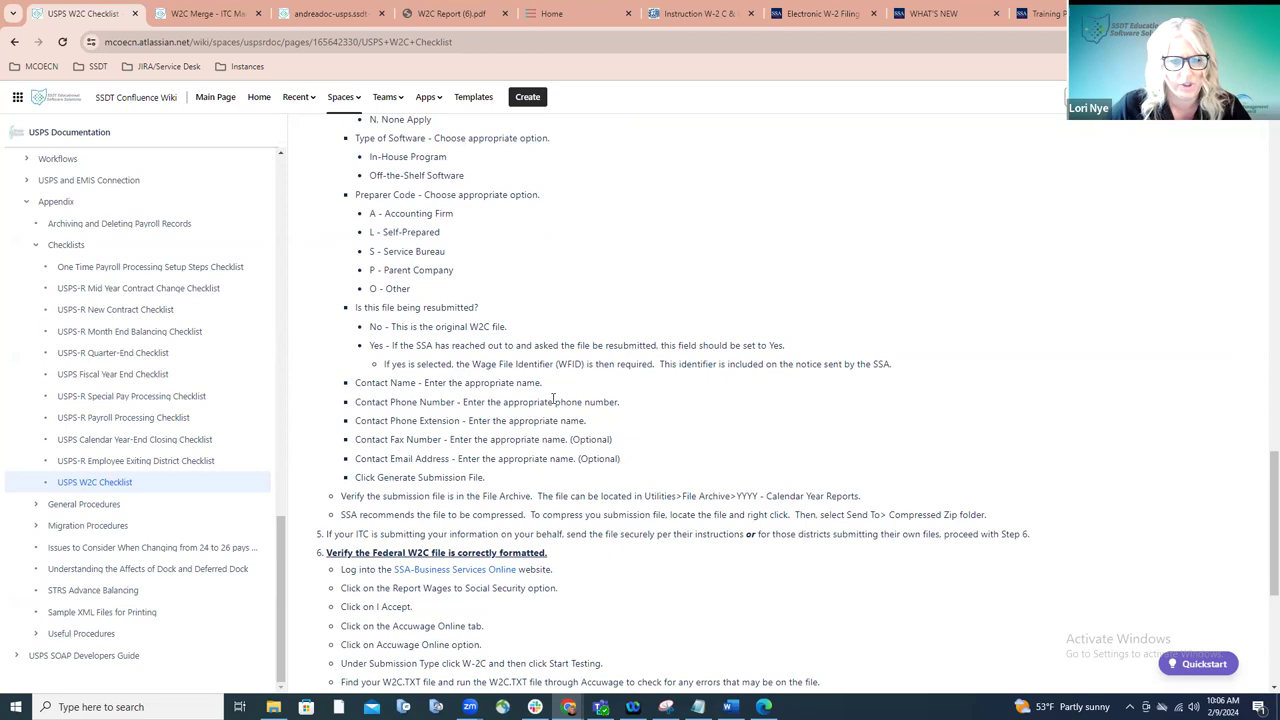
{"action": "scroll", "coordinate": [553, 400], "scroll_direction": "down", "scroll_amount": 2}
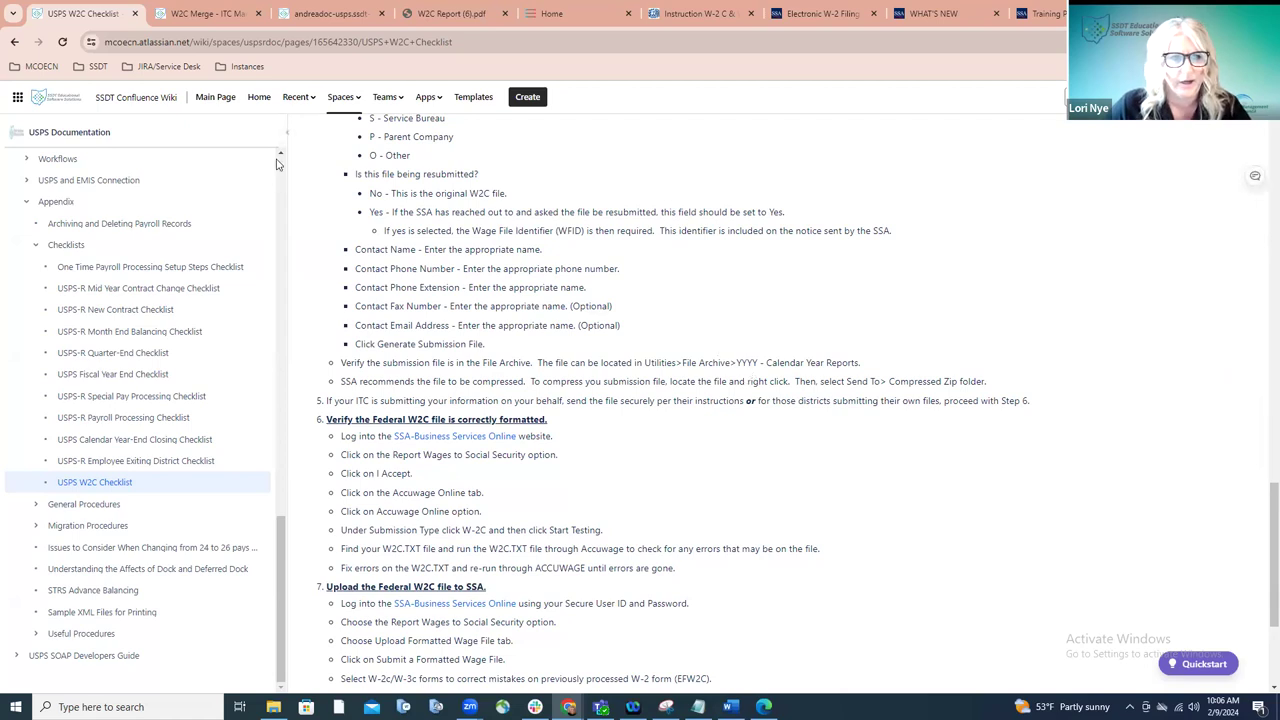
{"action": "left_click", "coordinate": [318, 14]}
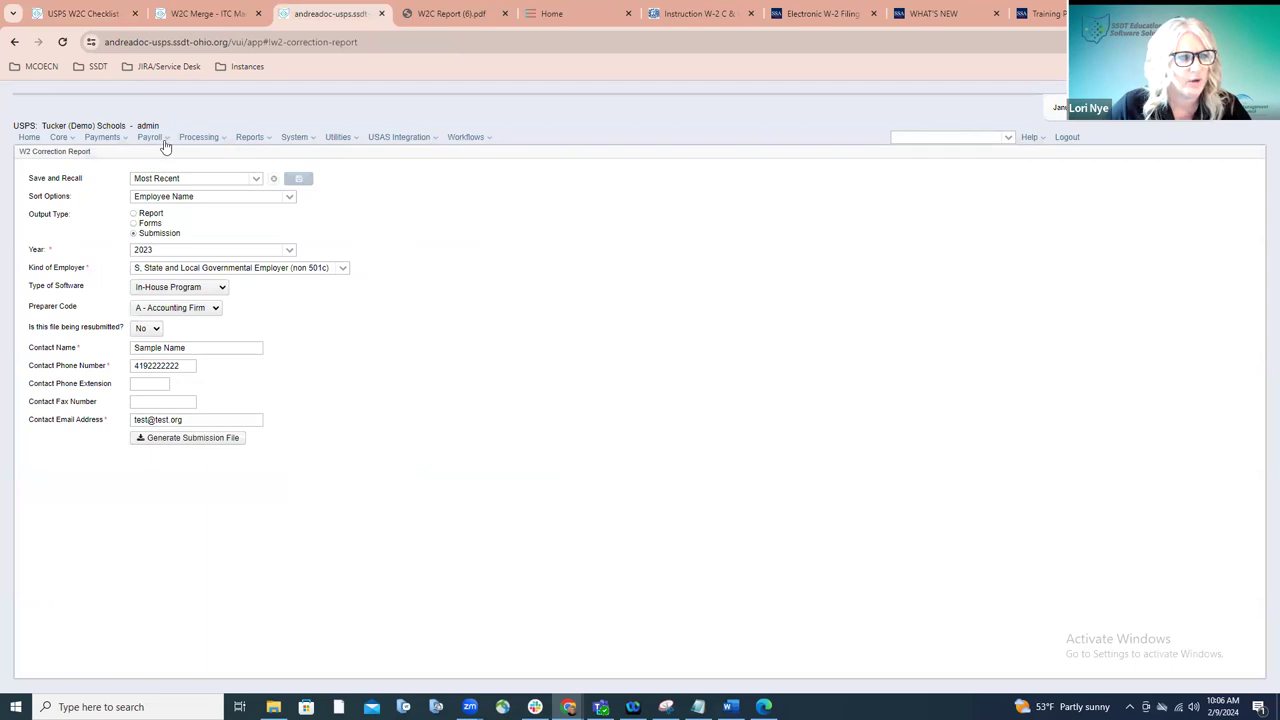
Step: Tick all three unprocessed 2023 W2C correction records and open W2C Report and Submission
{"action": "left_click", "coordinate": [240, 143]}
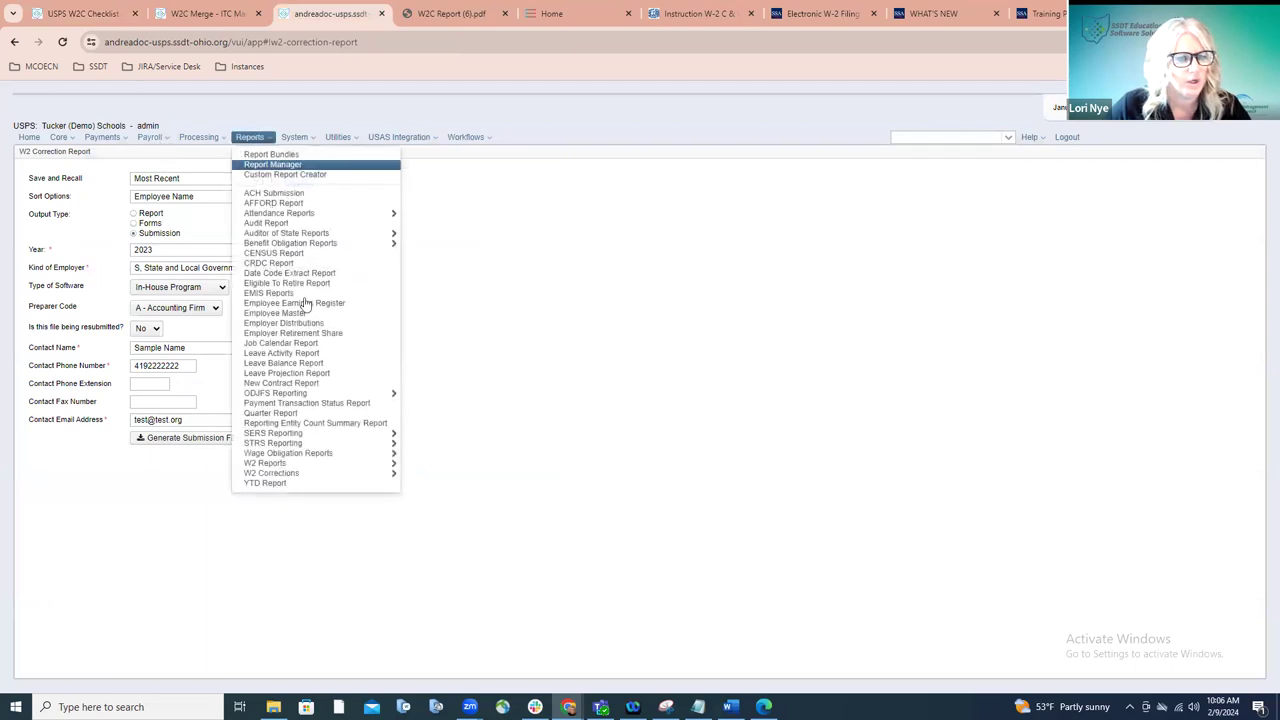
{"action": "mouse_move", "coordinate": [337, 472]}
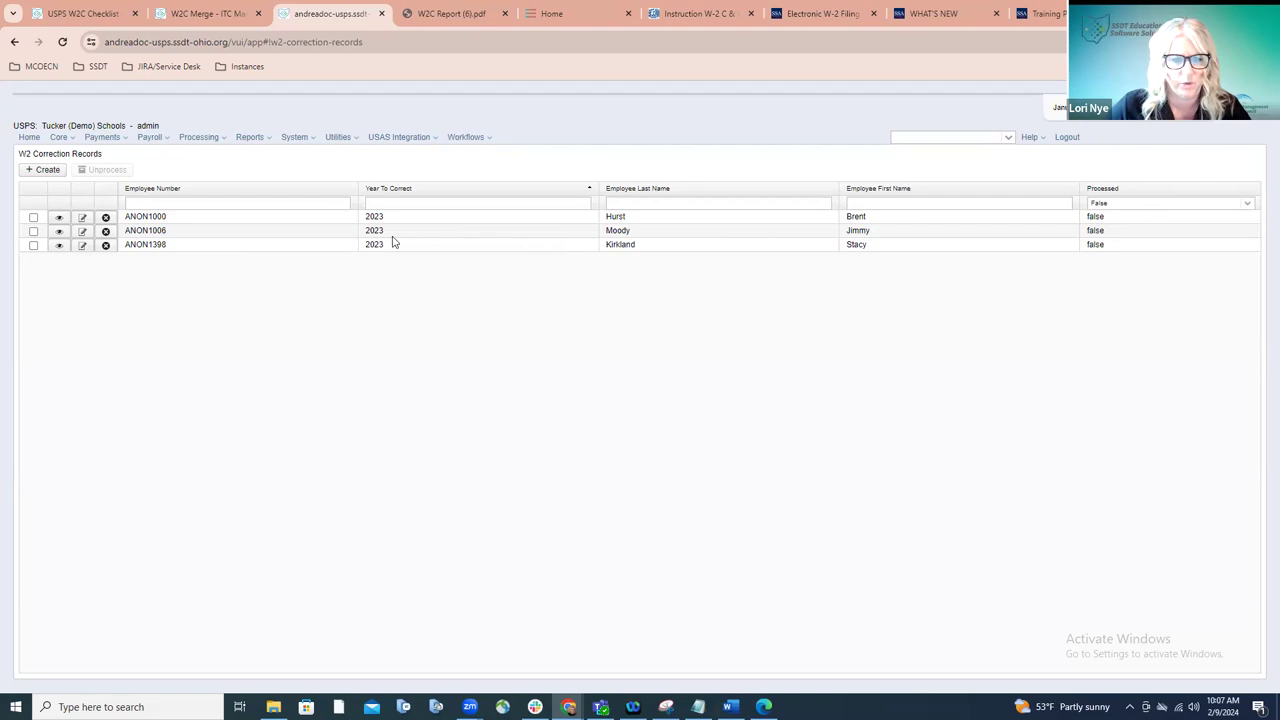
{"action": "left_click", "coordinate": [33, 217]}
{"action": "left_click", "coordinate": [33, 231]}
{"action": "left_click", "coordinate": [33, 245]}
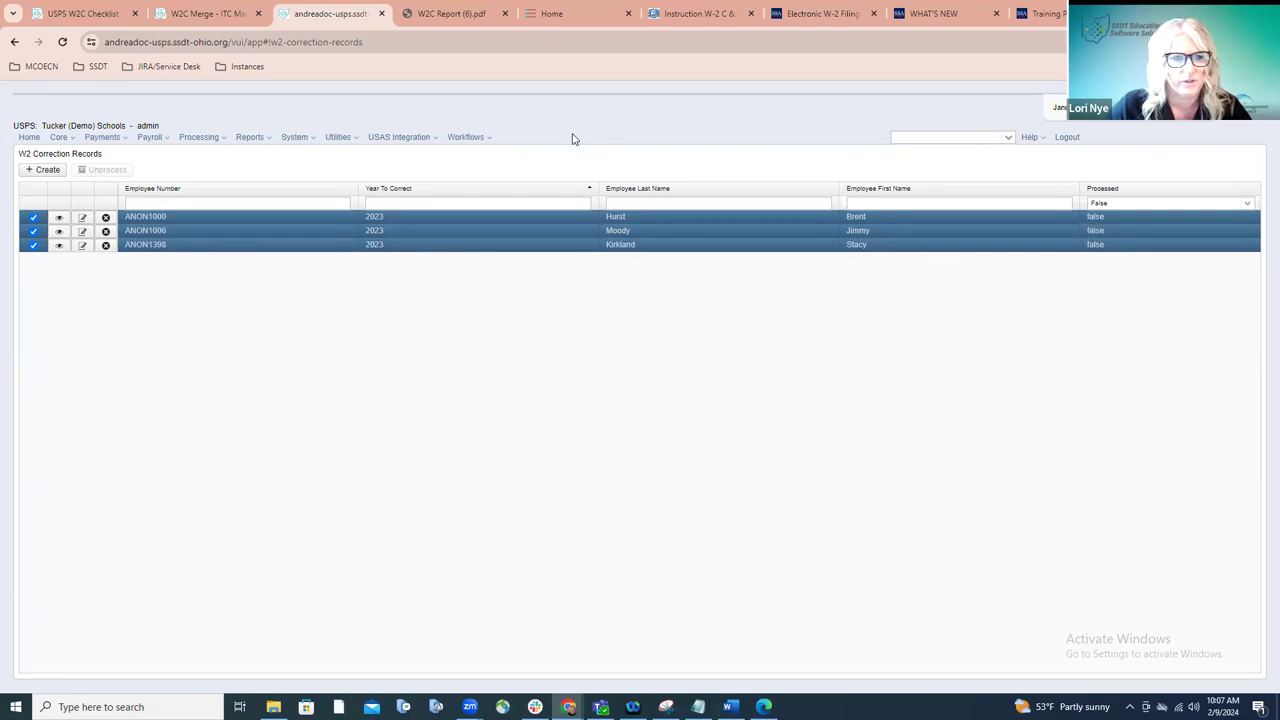
{"action": "left_click", "coordinate": [252, 140]}
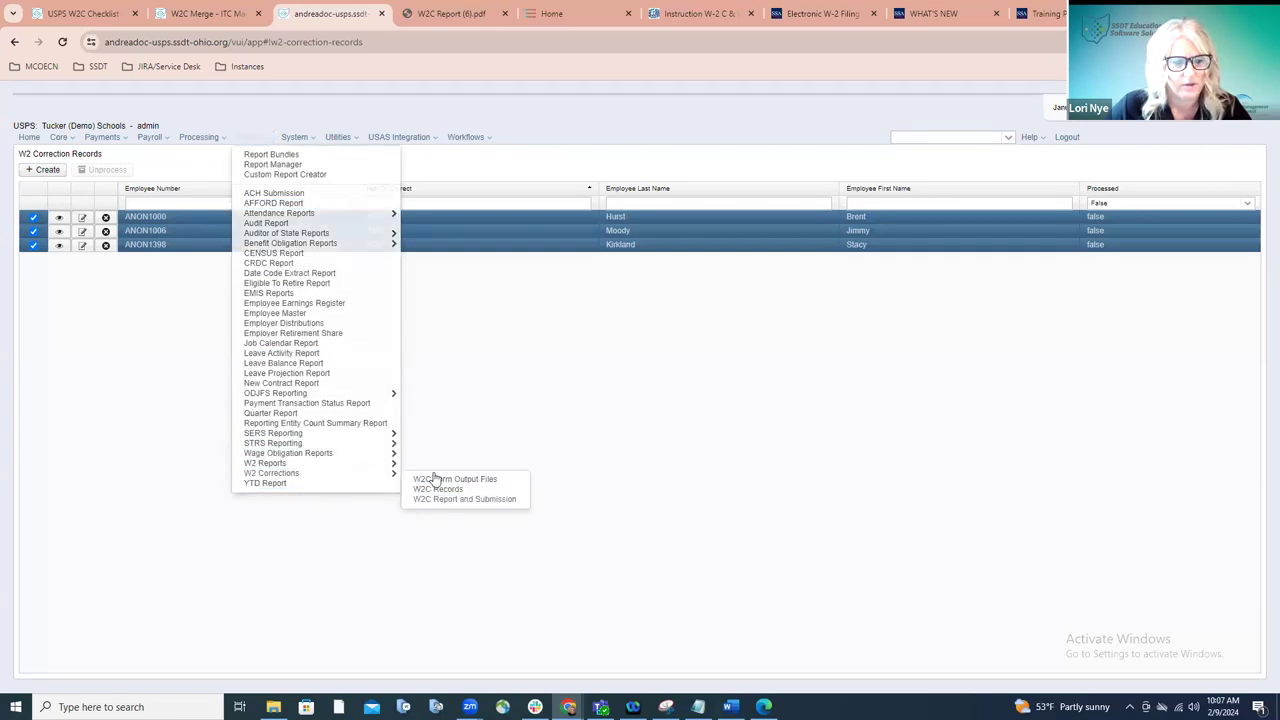
{"action": "left_click", "coordinate": [425, 480]}
Step: Generate the Submission output, then filter W2C Records to Processed = True
{"action": "left_click", "coordinate": [104, 251]}
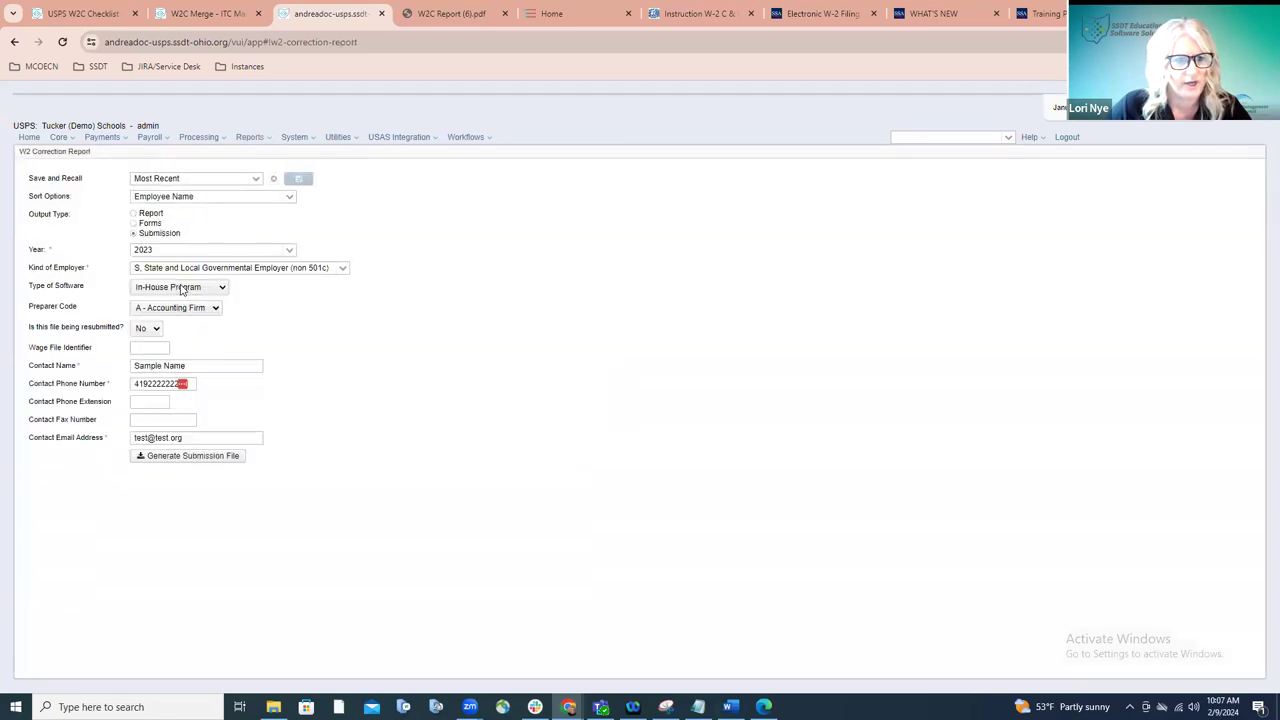
{"action": "left_click", "coordinate": [190, 456]}
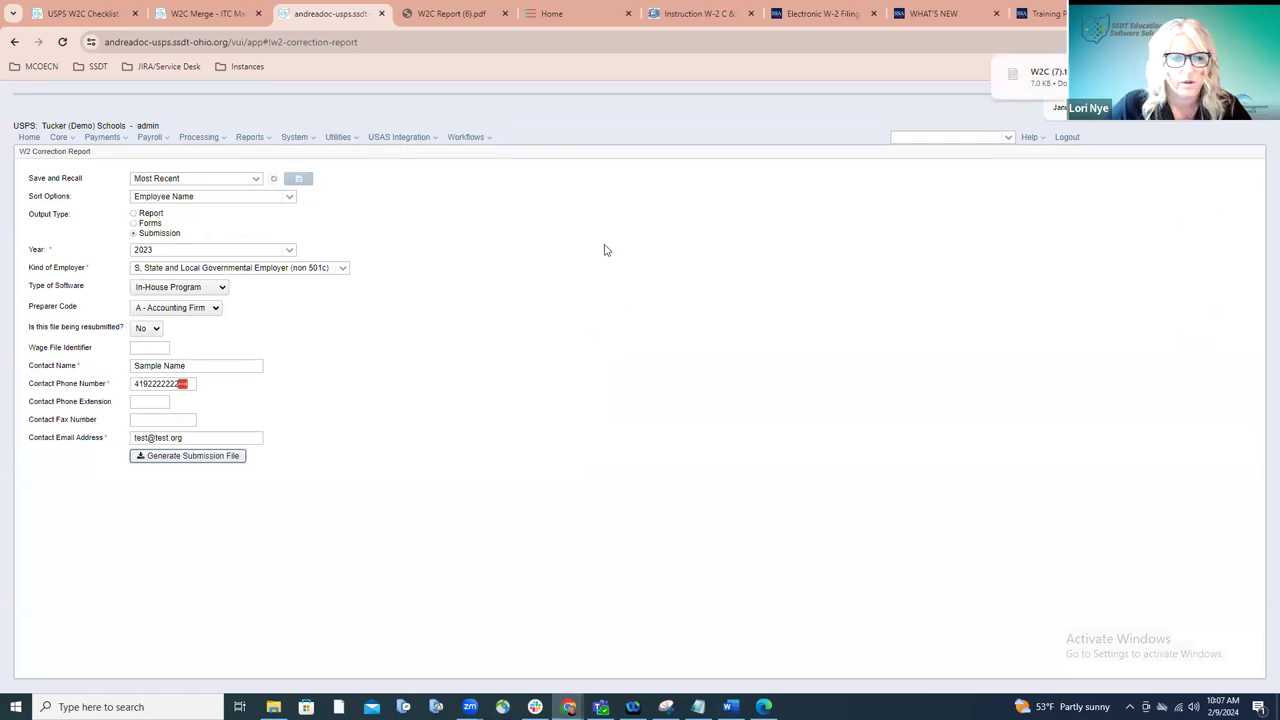
{"action": "left_click", "coordinate": [262, 142]}
{"action": "mouse_move", "coordinate": [349, 474]}
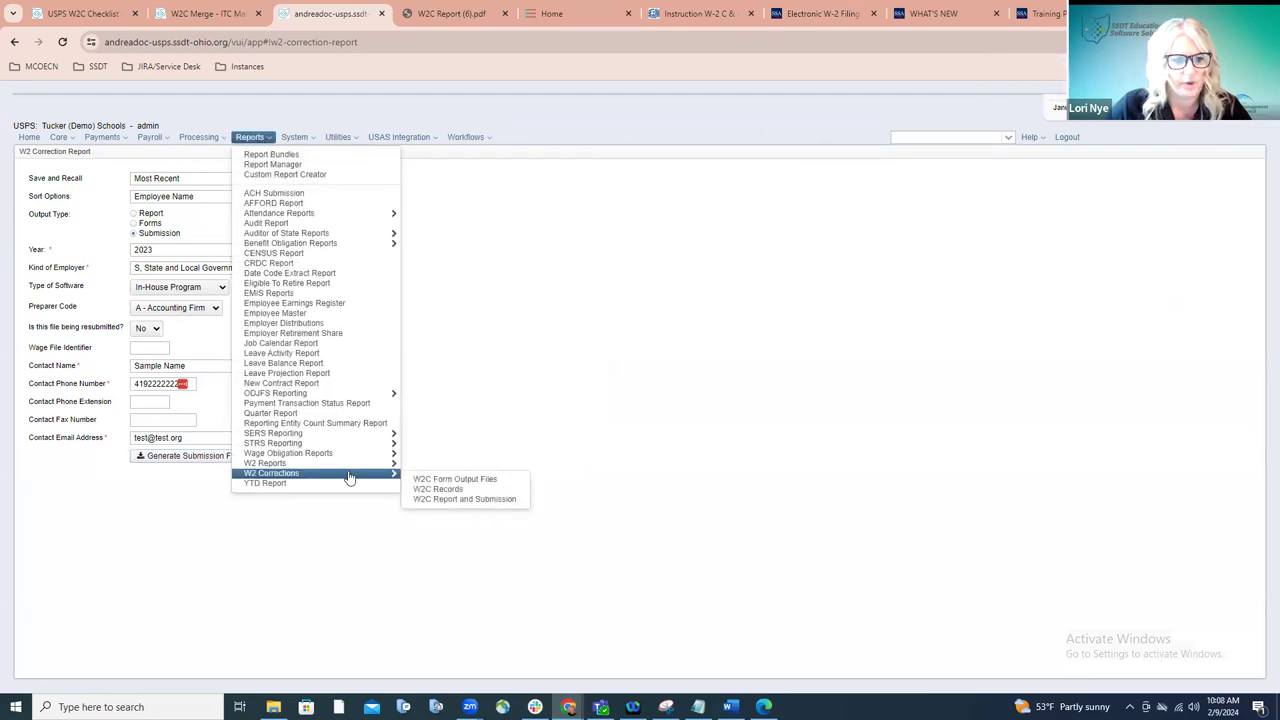
{"action": "left_click", "coordinate": [430, 489]}
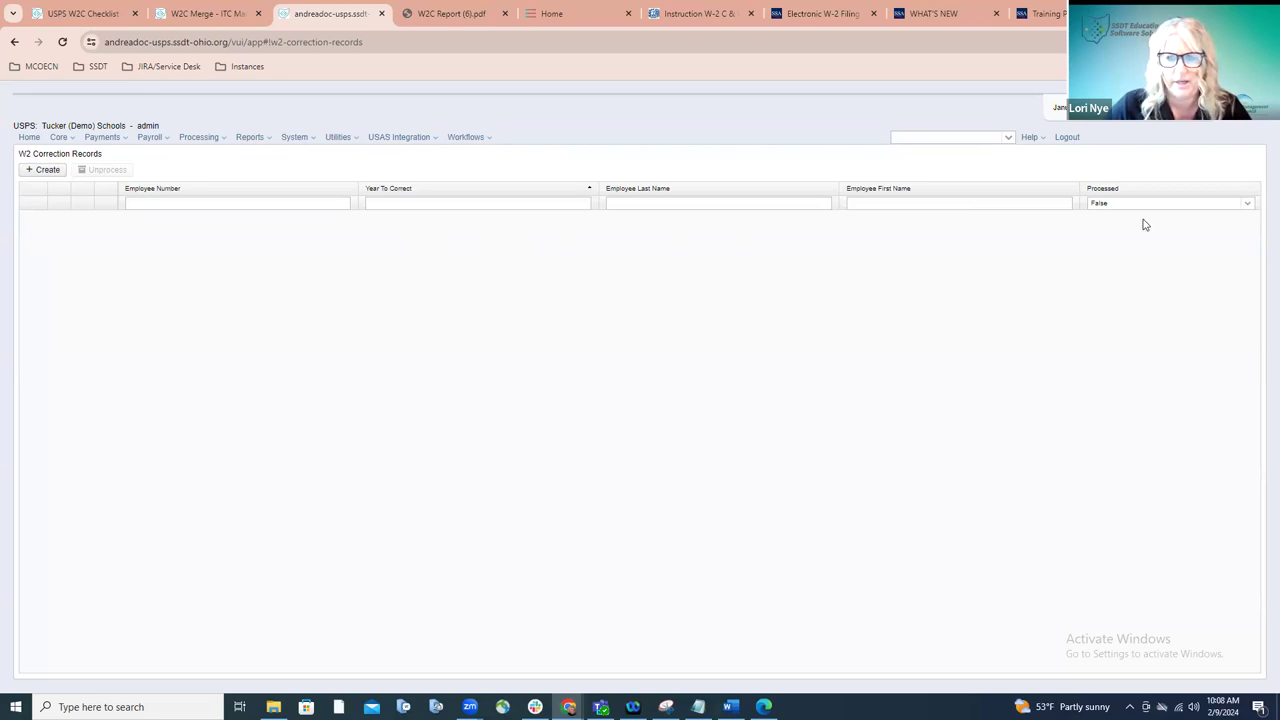
{"action": "left_click", "coordinate": [1247, 207]}
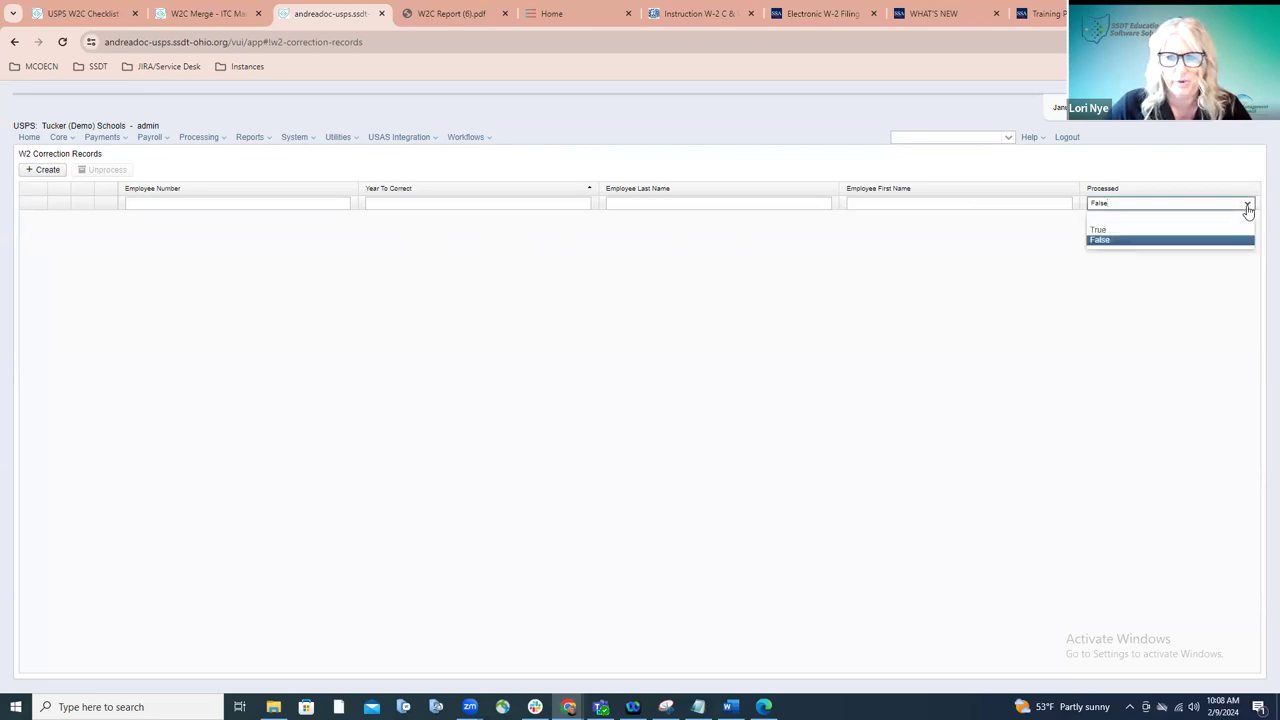
{"action": "left_click", "coordinate": [1100, 230]}
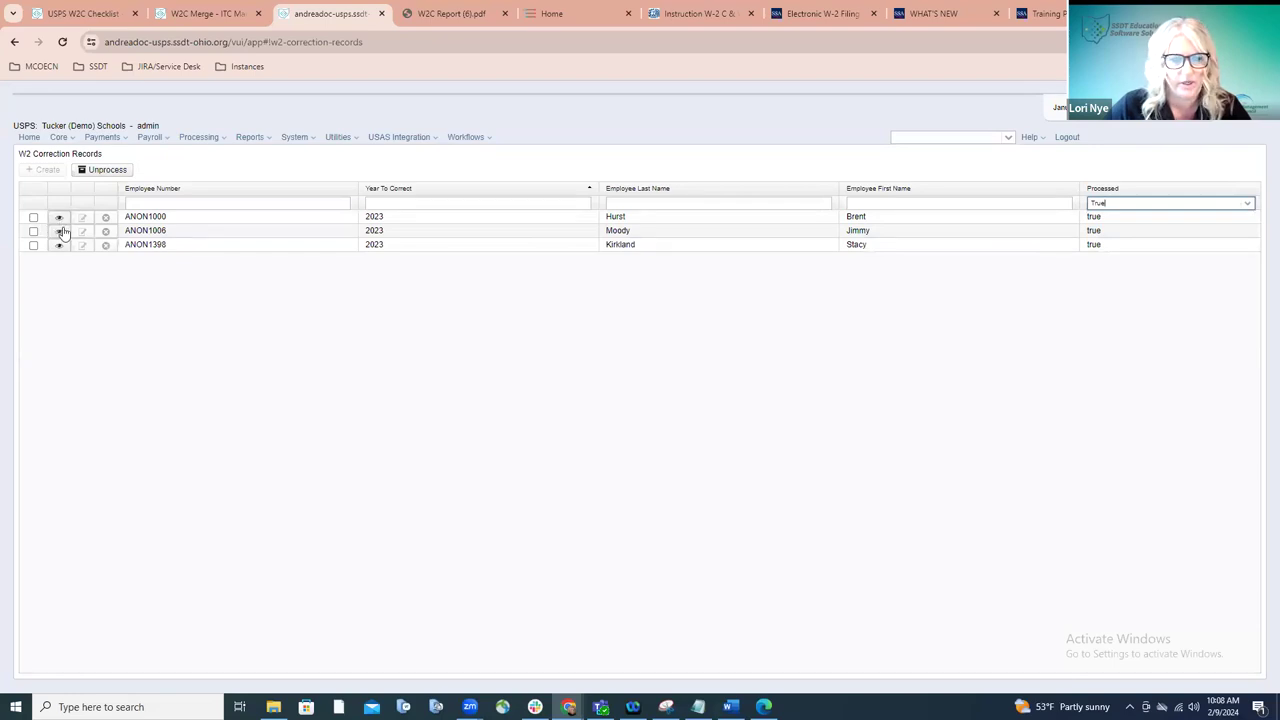
Step: Check the three processed 2023 correction records and unprocess them
{"action": "left_click", "coordinate": [33, 217]}
{"action": "left_click", "coordinate": [33, 231]}
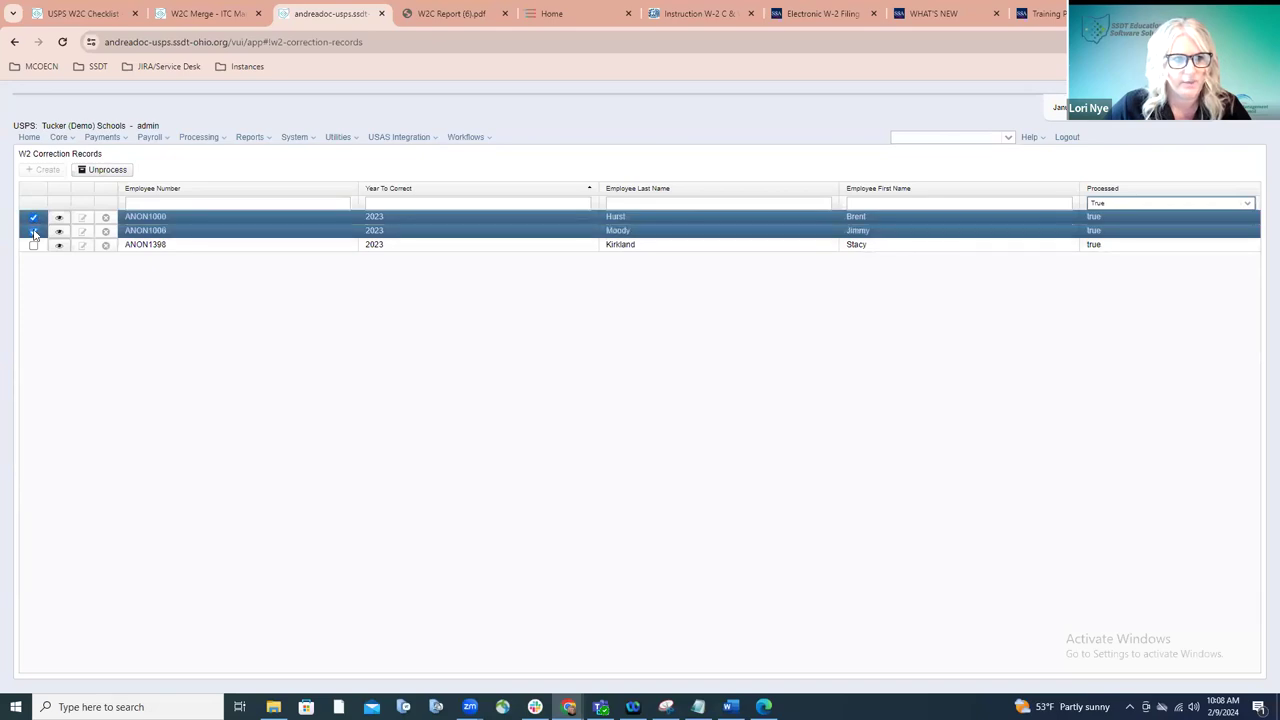
{"action": "left_click", "coordinate": [33, 245]}
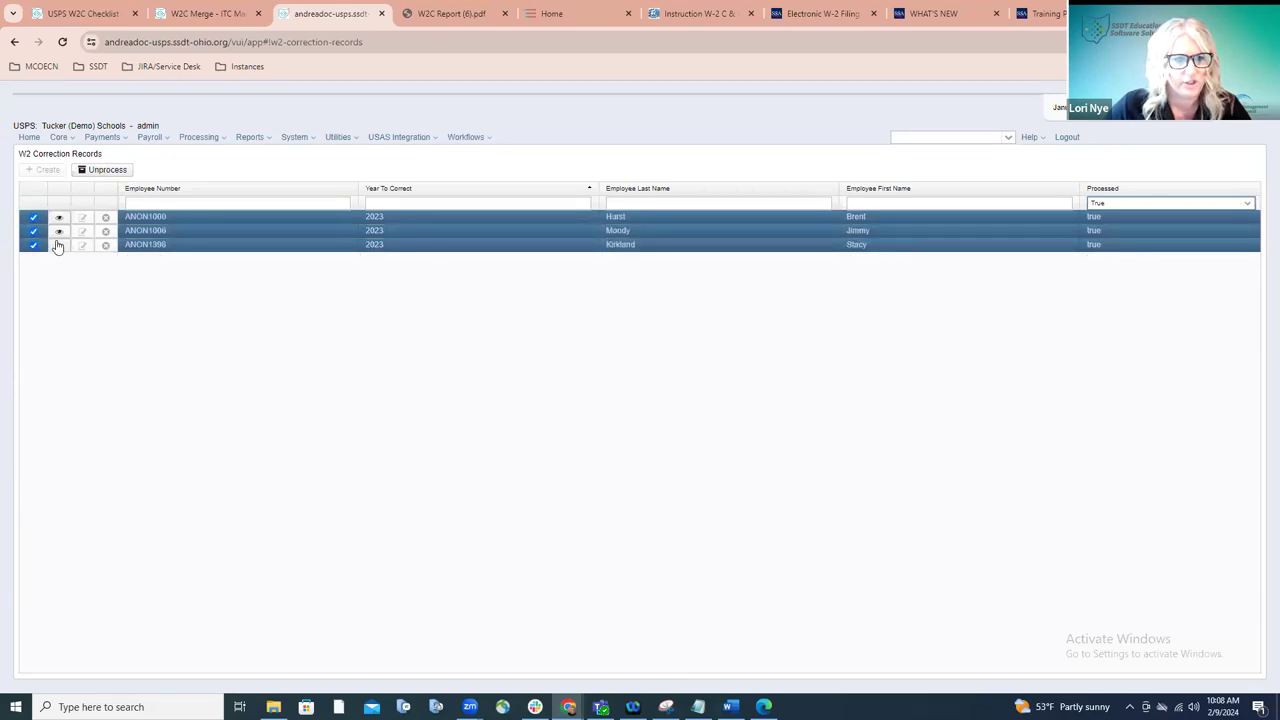
{"action": "left_click", "coordinate": [106, 170]}
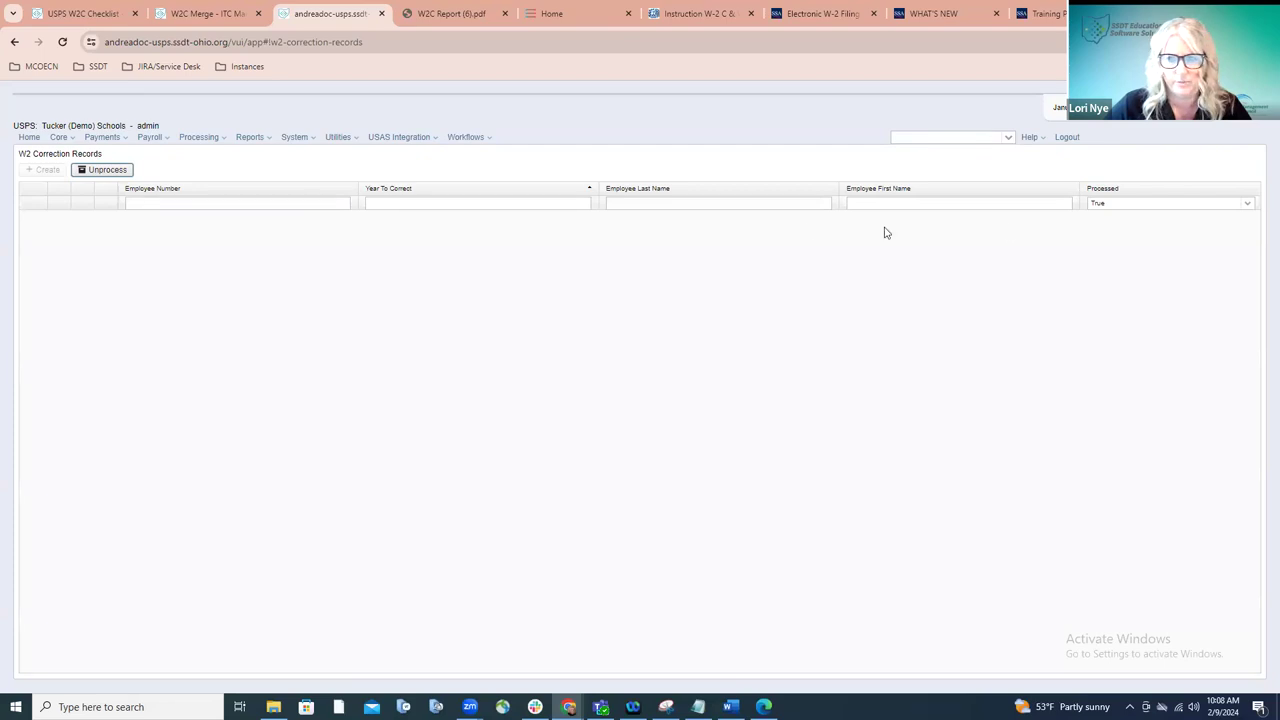
{"action": "left_click", "coordinate": [1250, 204]}
Step: Filter Processed to False to list the three corrections, then switch to the checklist tab
{"action": "left_click", "coordinate": [1172, 241]}
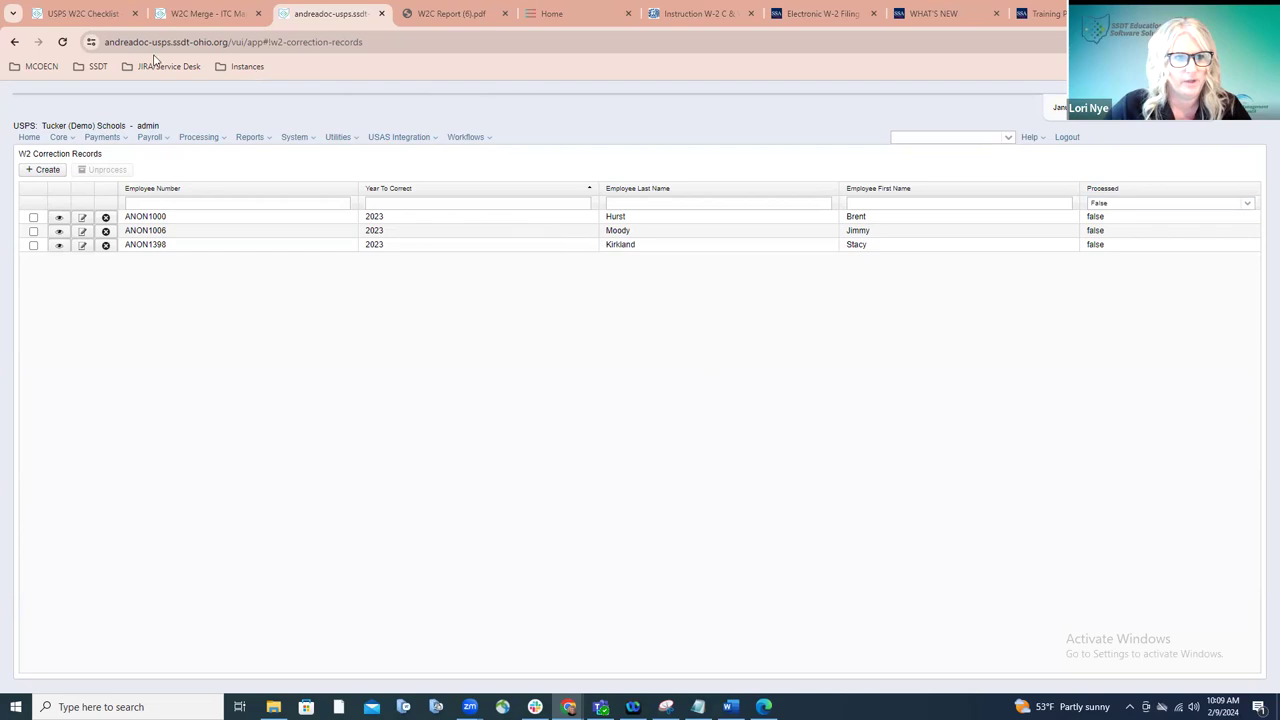
{"action": "left_click", "coordinate": [84, 14]}
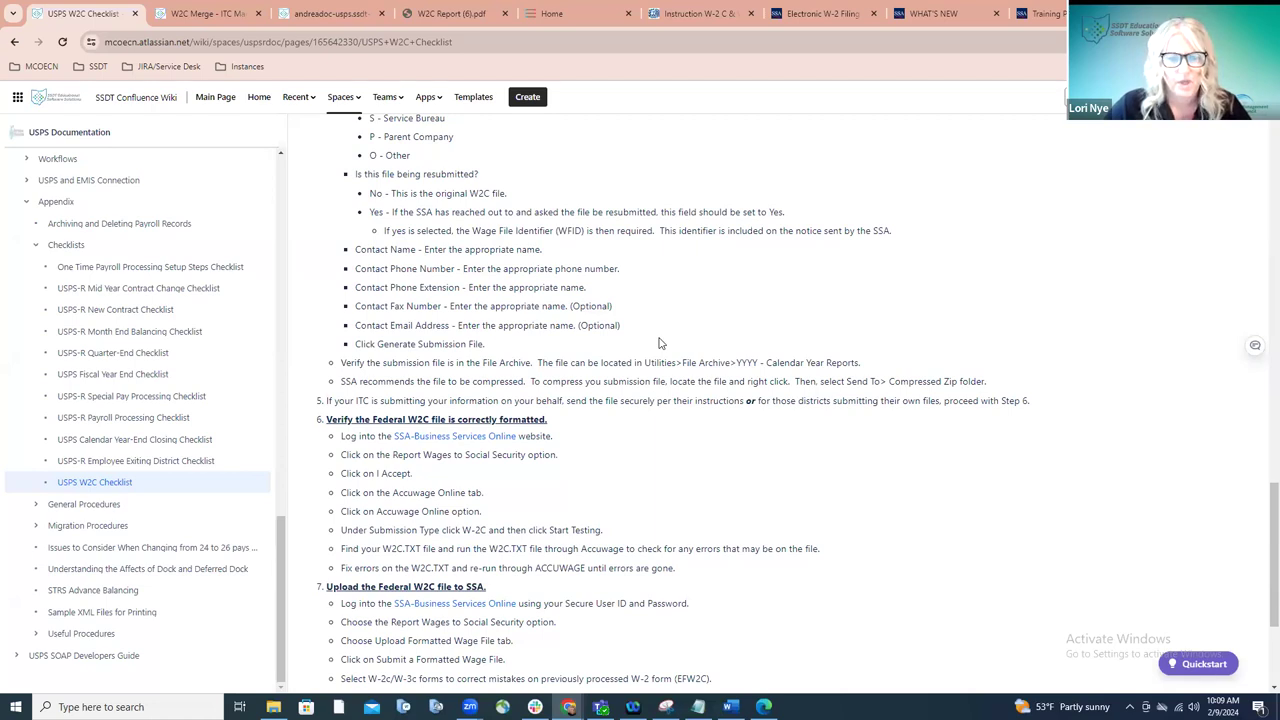
Step: Scroll the W2C Checklist to steps 6 and 7, uploading the Federal W2C file to SSA
{"action": "scroll", "coordinate": [650, 370], "scroll_direction": "down", "scroll_amount": 1}
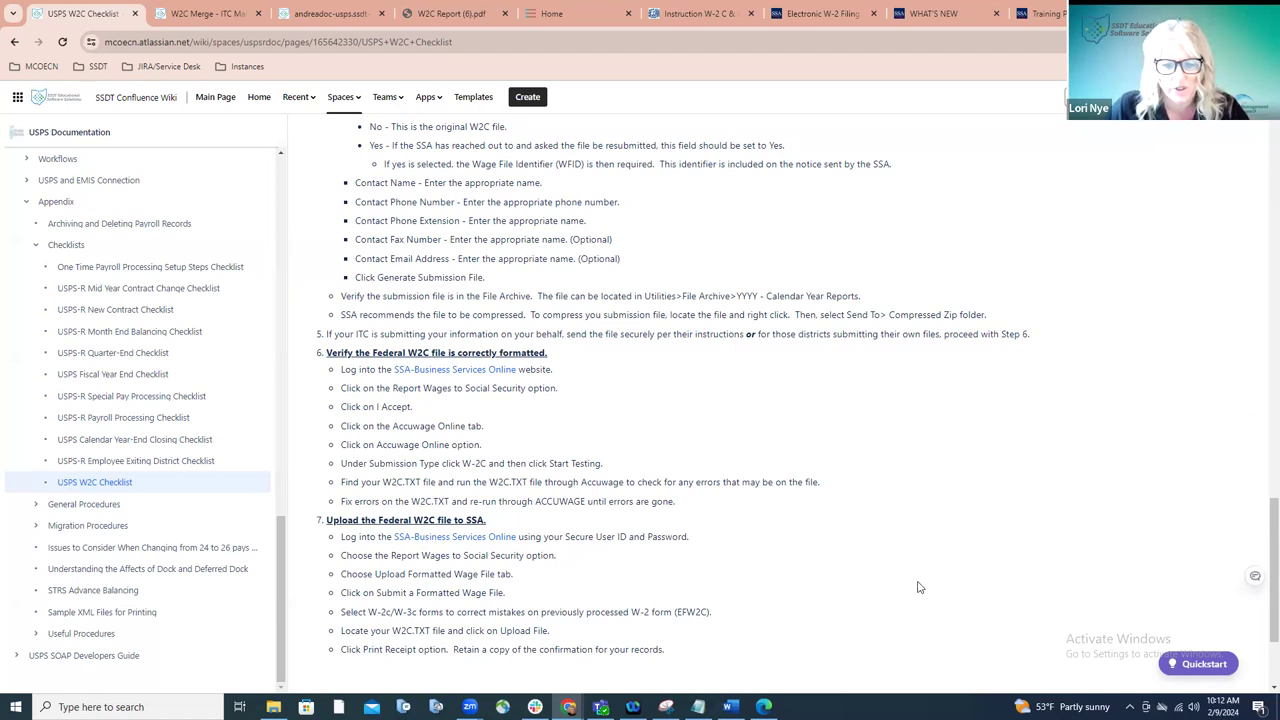
Step: Reopen W2C Forms.pdf in Edge and scroll through pages 4 to 11
{"action": "mouse_move", "coordinate": [731, 706]}
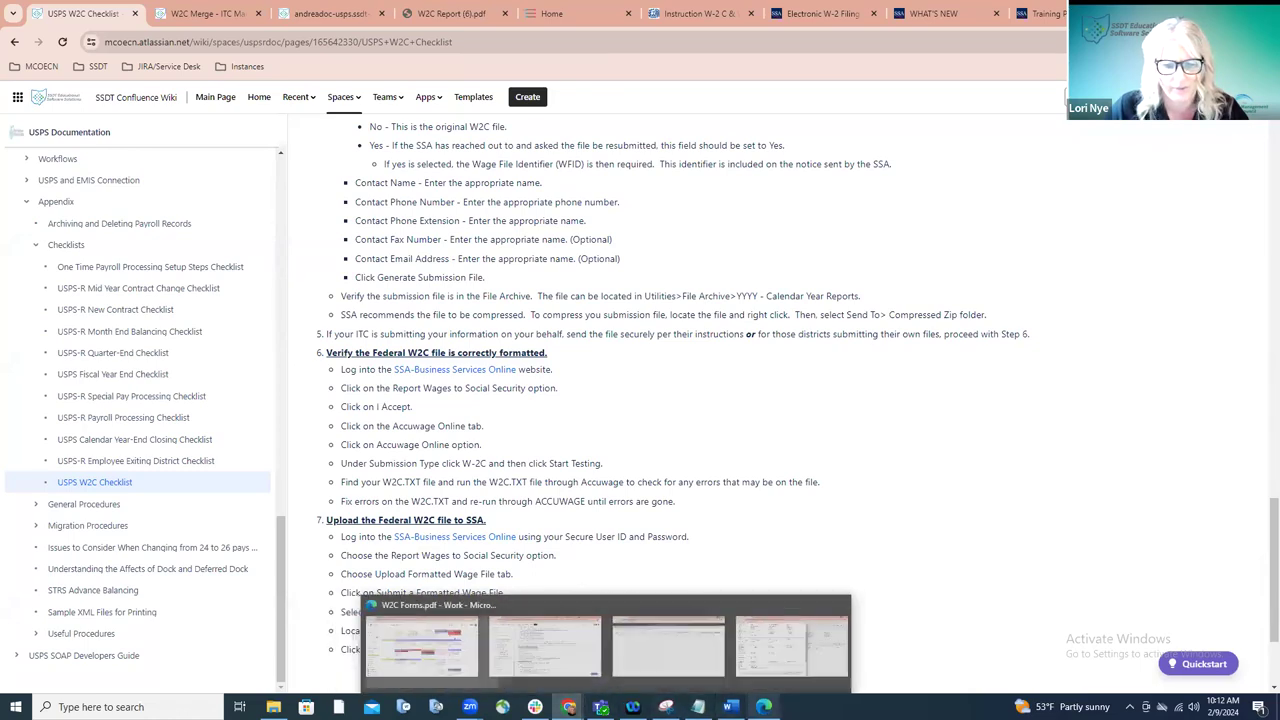
{"action": "left_click", "coordinate": [801, 610]}
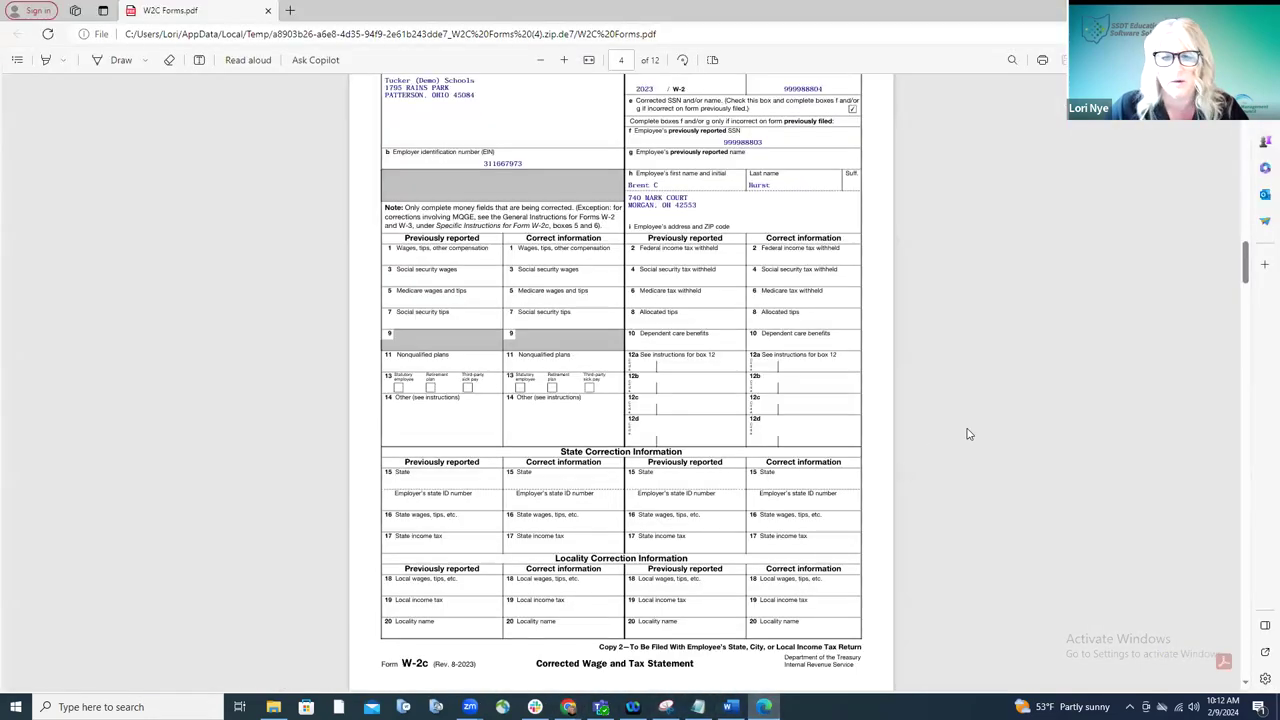
{"action": "scroll", "coordinate": [966, 434], "scroll_direction": "down", "scroll_amount": 5}
{"action": "scroll", "coordinate": [966, 434], "scroll_direction": "down", "scroll_amount": 15}
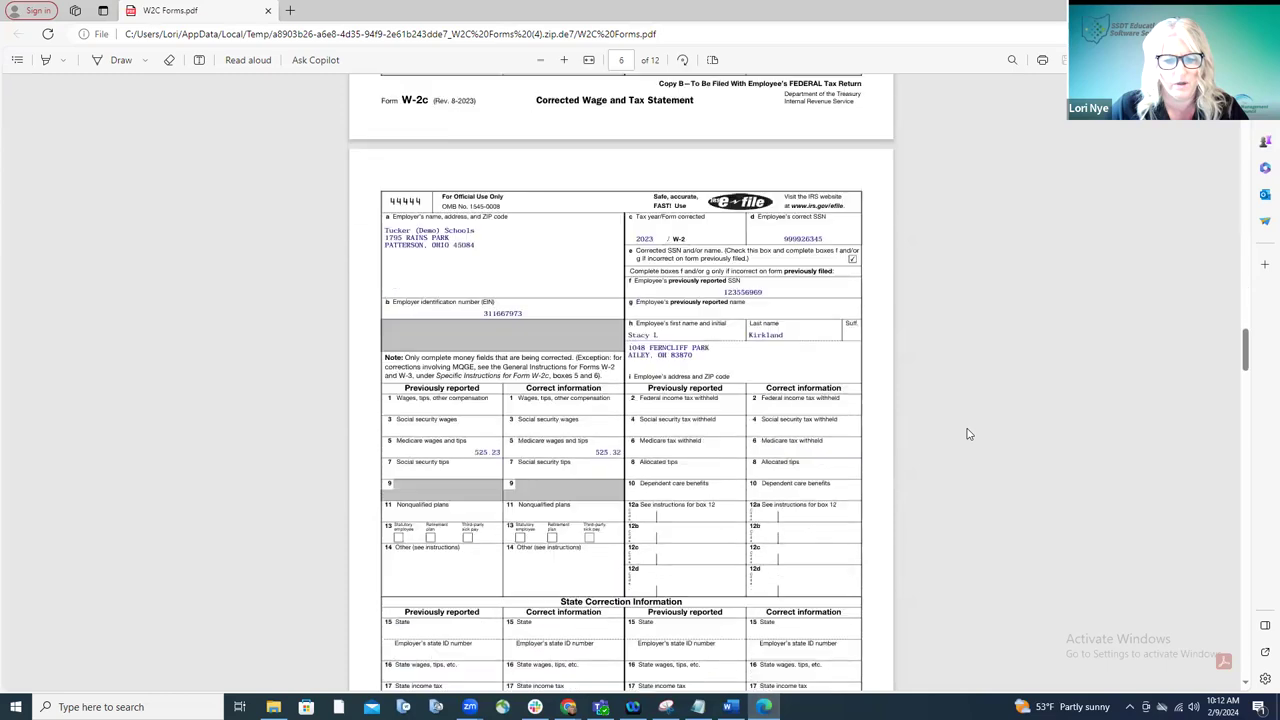
{"action": "scroll", "coordinate": [966, 434], "scroll_direction": "down", "scroll_amount": 2}
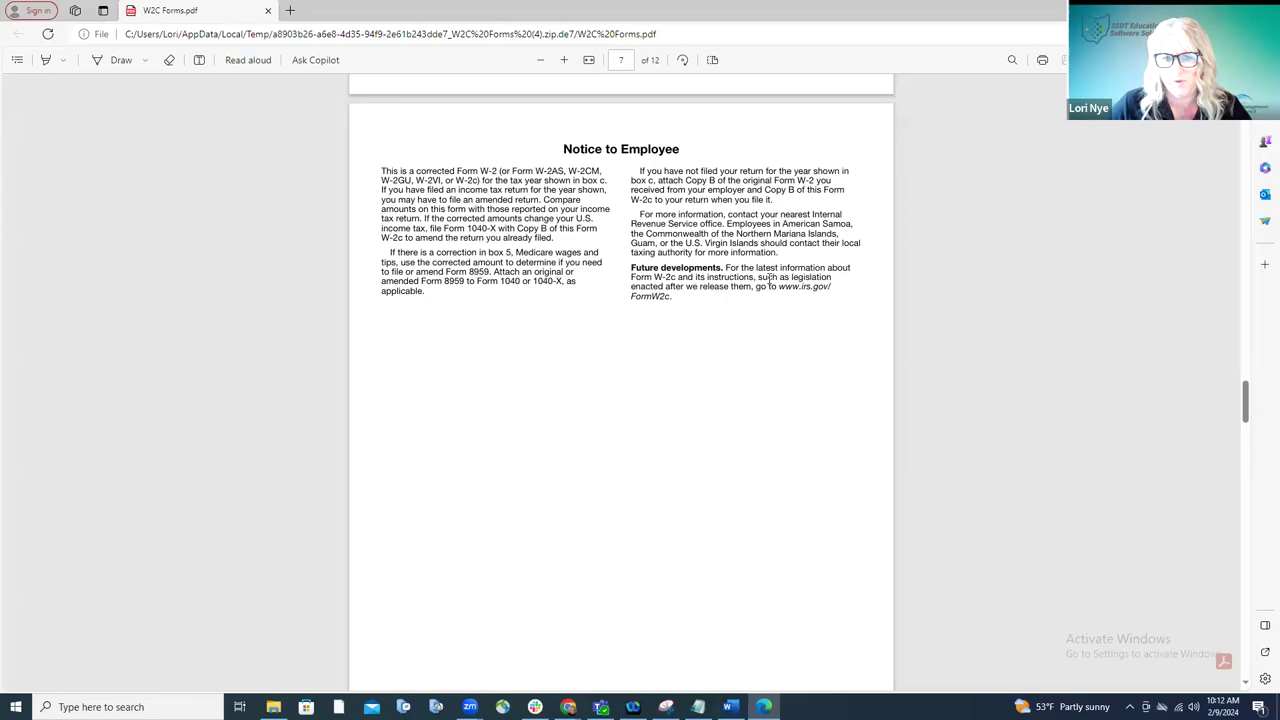
{"action": "scroll", "coordinate": [769, 279], "scroll_direction": "down", "scroll_amount": 6}
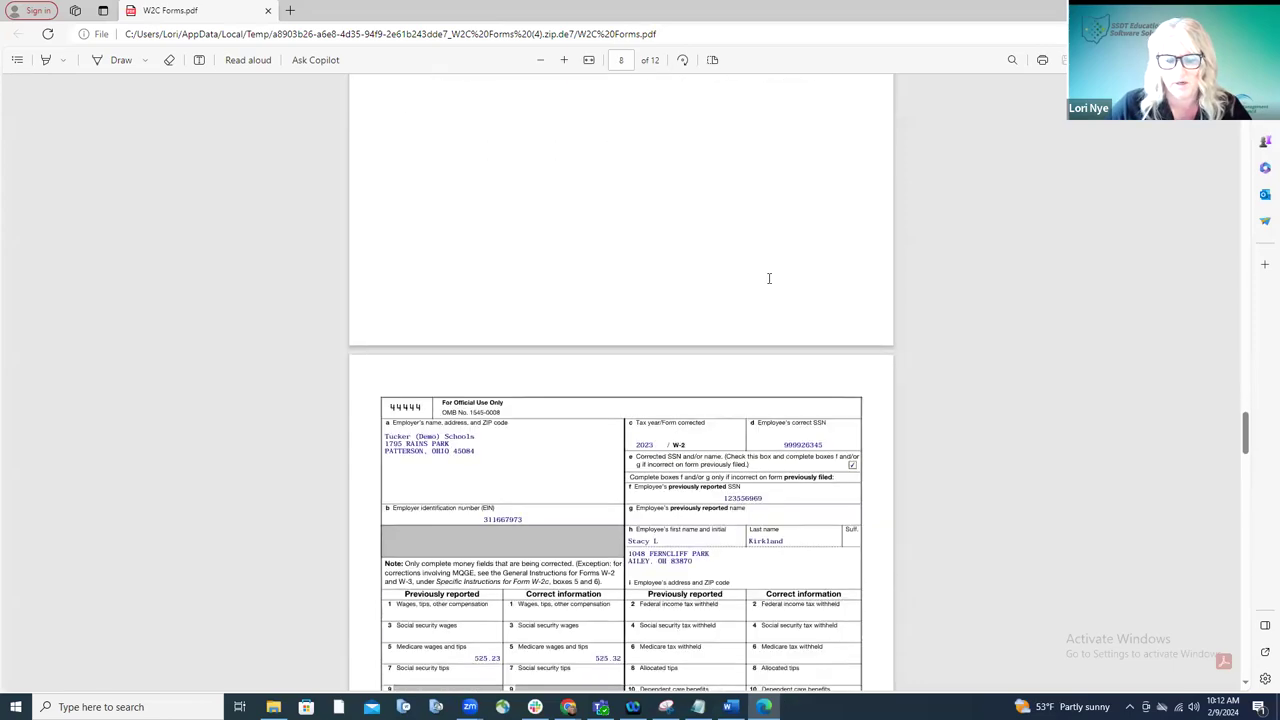
{"action": "scroll", "coordinate": [769, 279], "scroll_direction": "down", "scroll_amount": 10}
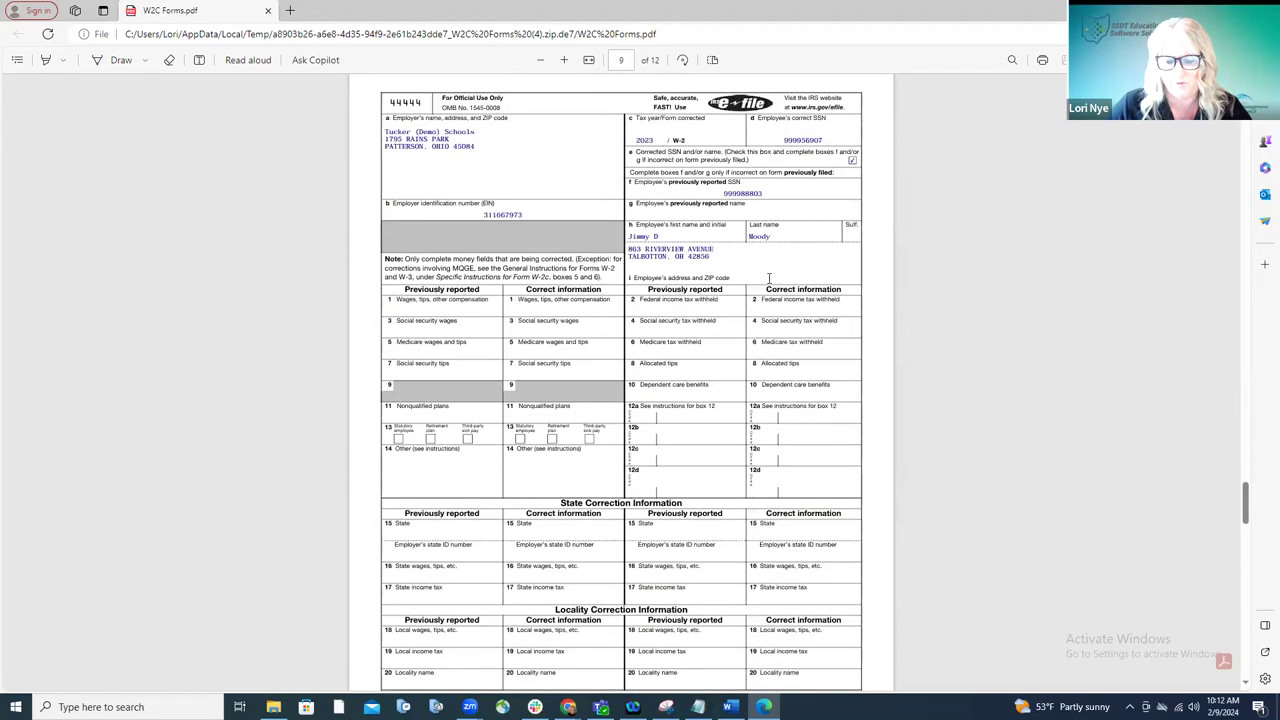
{"action": "scroll", "coordinate": [769, 279], "scroll_direction": "down", "scroll_amount": 10}
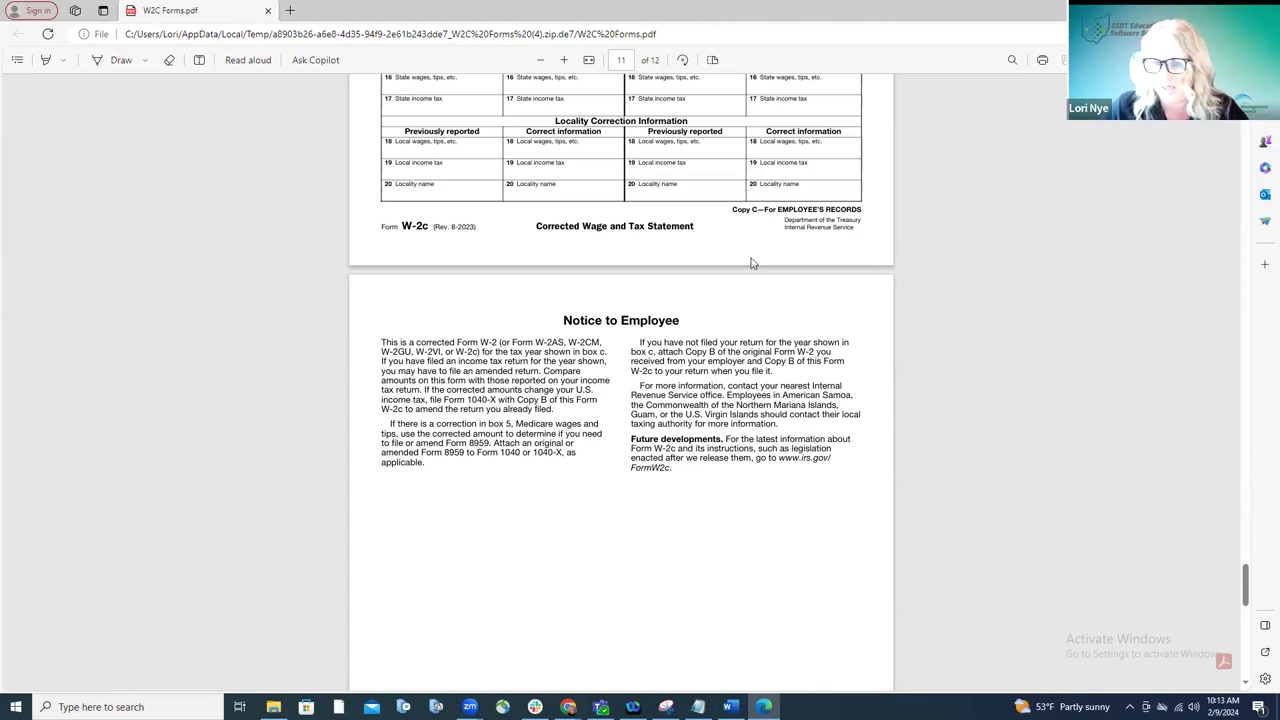
Step: Scroll back to the page 10 W-2c Copy C with the corrected-SSN box checked
{"action": "scroll", "coordinate": [760, 265], "scroll_direction": "up", "scroll_amount": 5}
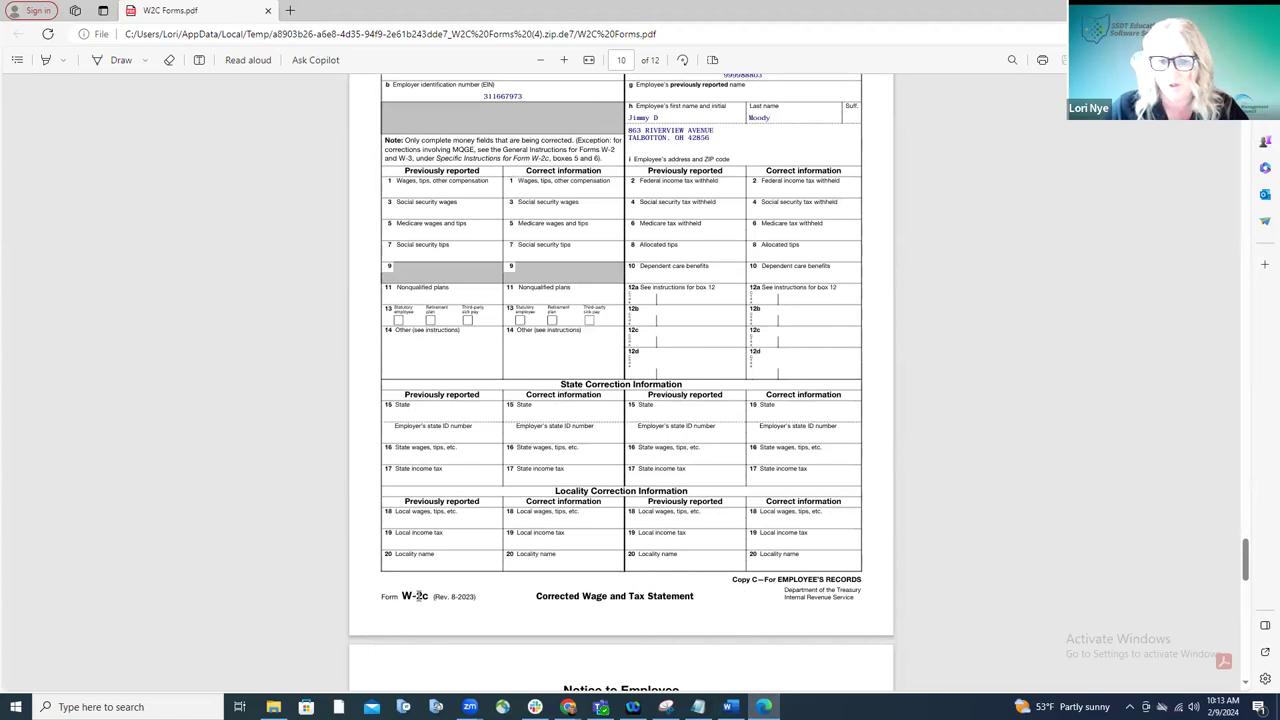
{"action": "scroll", "coordinate": [418, 596], "scroll_direction": "up", "scroll_amount": 2}
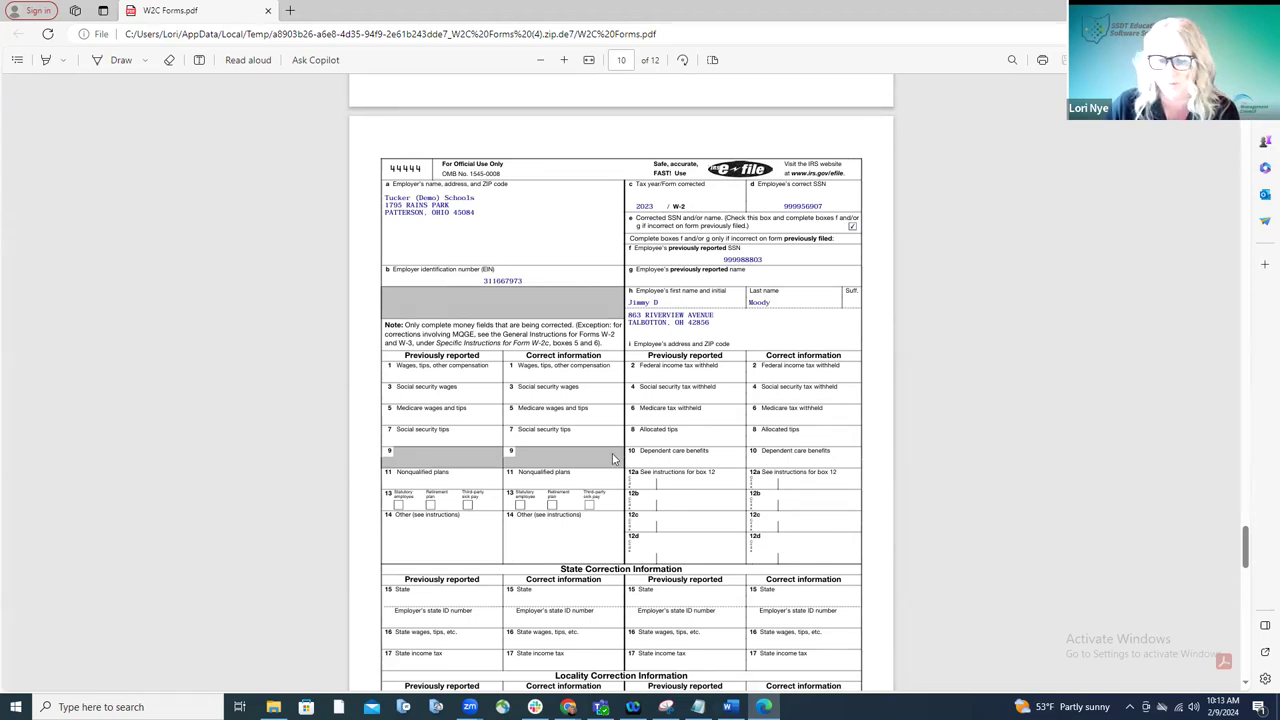
{"action": "scroll", "coordinate": [613, 458], "scroll_direction": "down", "scroll_amount": 1}
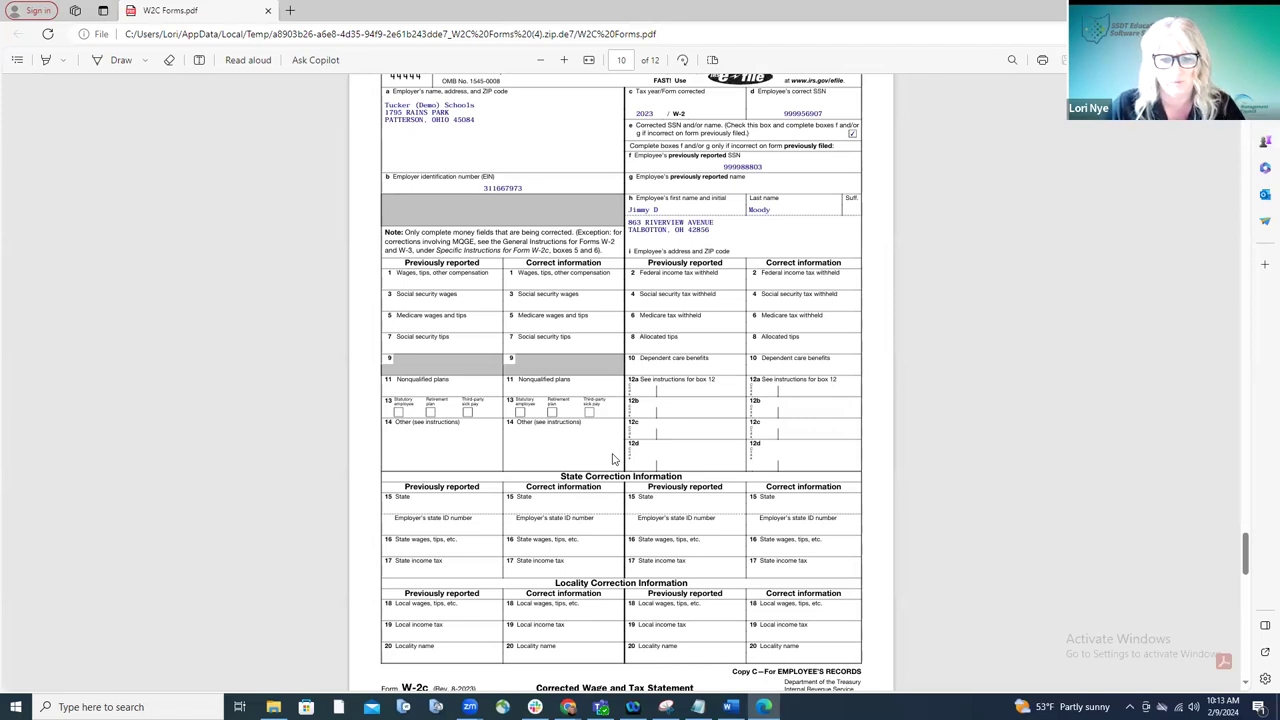
{"action": "scroll", "coordinate": [613, 458], "scroll_direction": "down", "scroll_amount": 1}
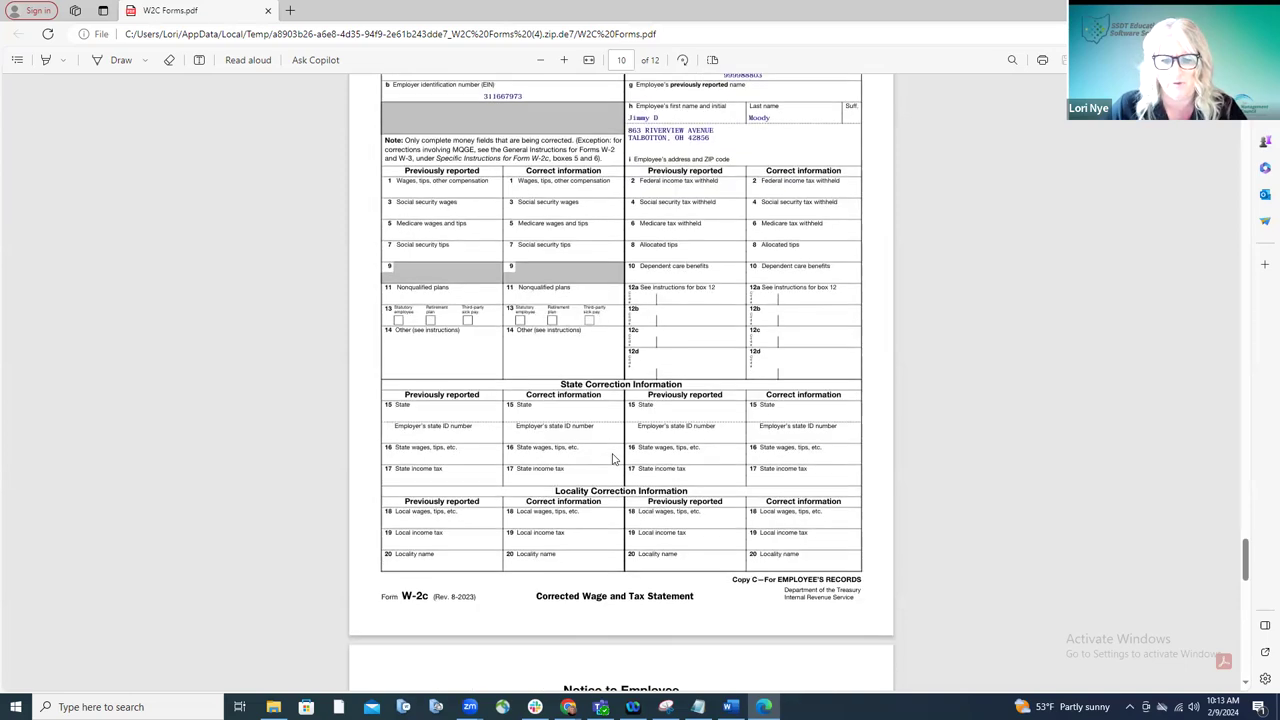
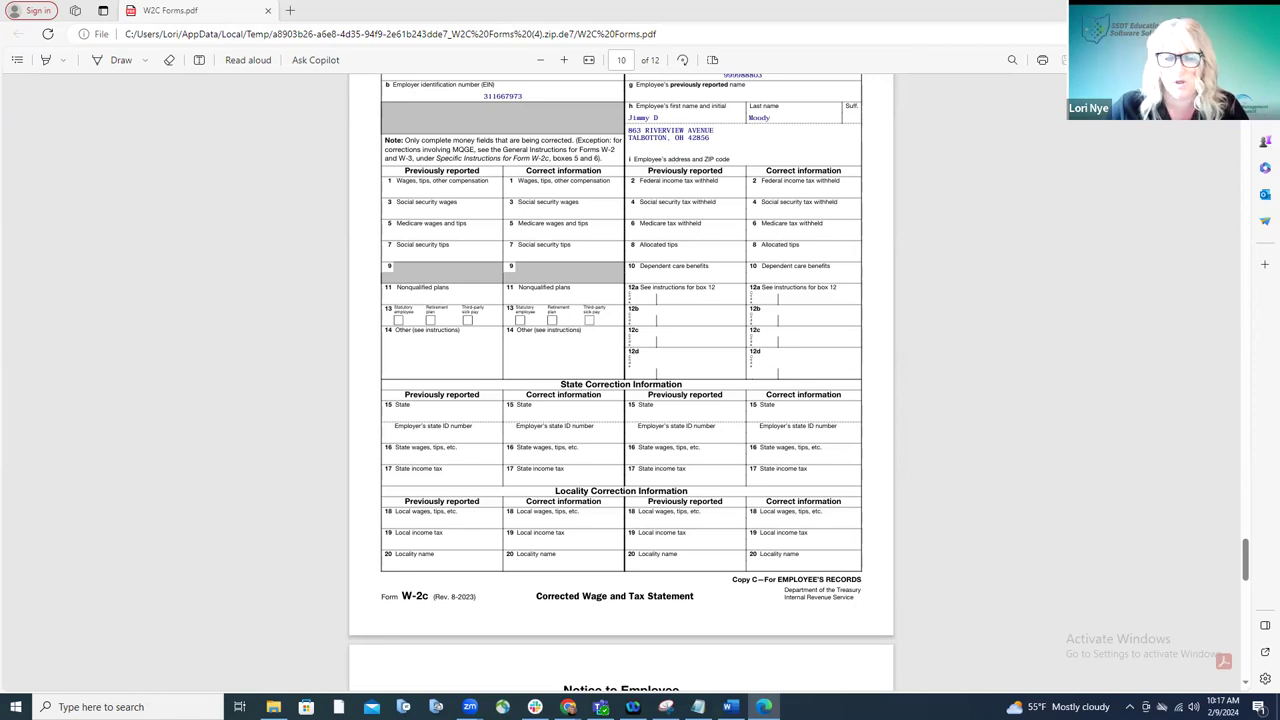
Step: Leave W2C Forms.pdf in Edge and return to the Chrome USPS W2C Checklist
{"action": "key", "text": "alt+Tab"}
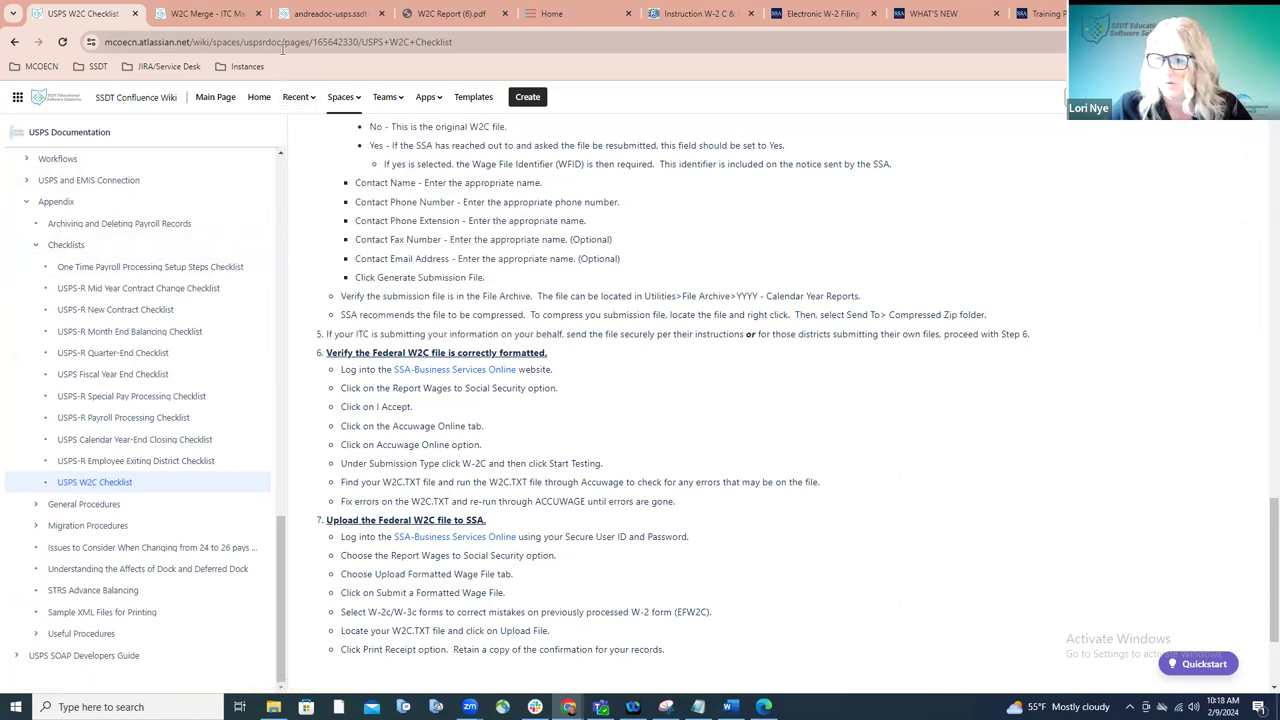
Step: Show the W2 Correction Records page with its three unprocessed 2023 records
{"action": "left_click", "coordinate": [340, 15]}
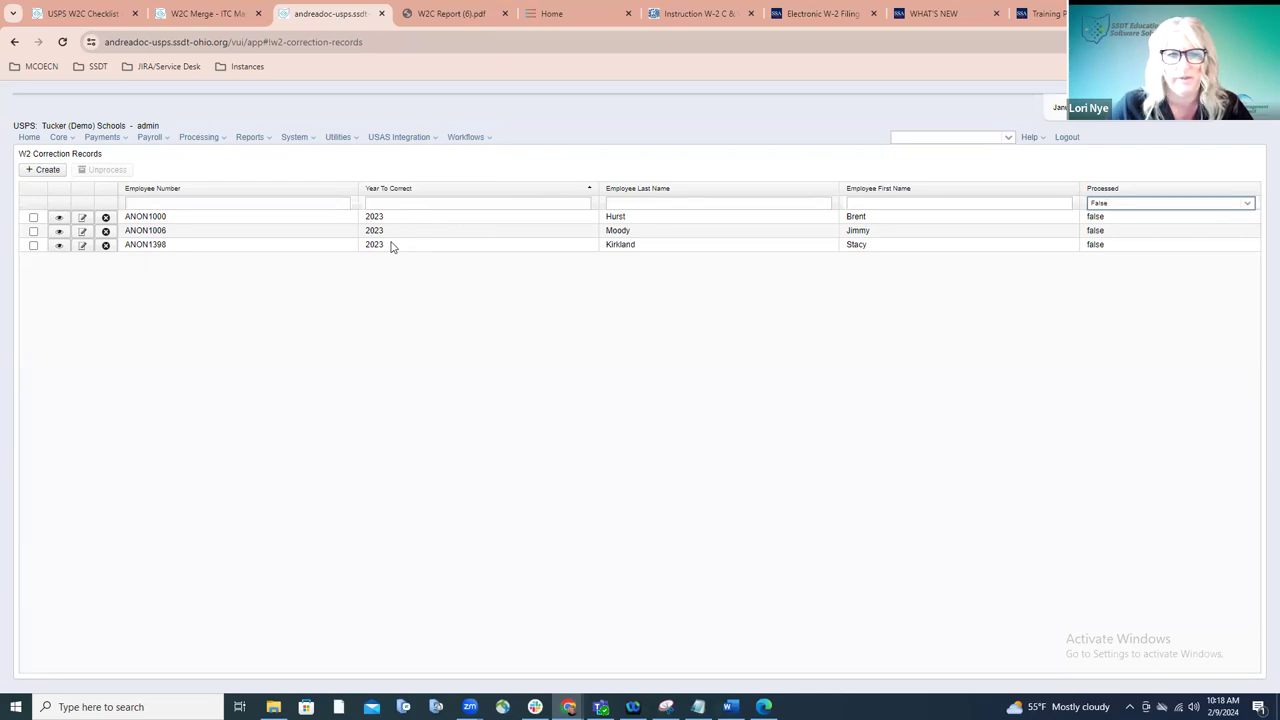
Step: Open Reports > W2 Corrections > W2C Report and Submission for the 2023 submission
{"action": "left_click", "coordinate": [246, 138]}
{"action": "mouse_move", "coordinate": [295, 474]}
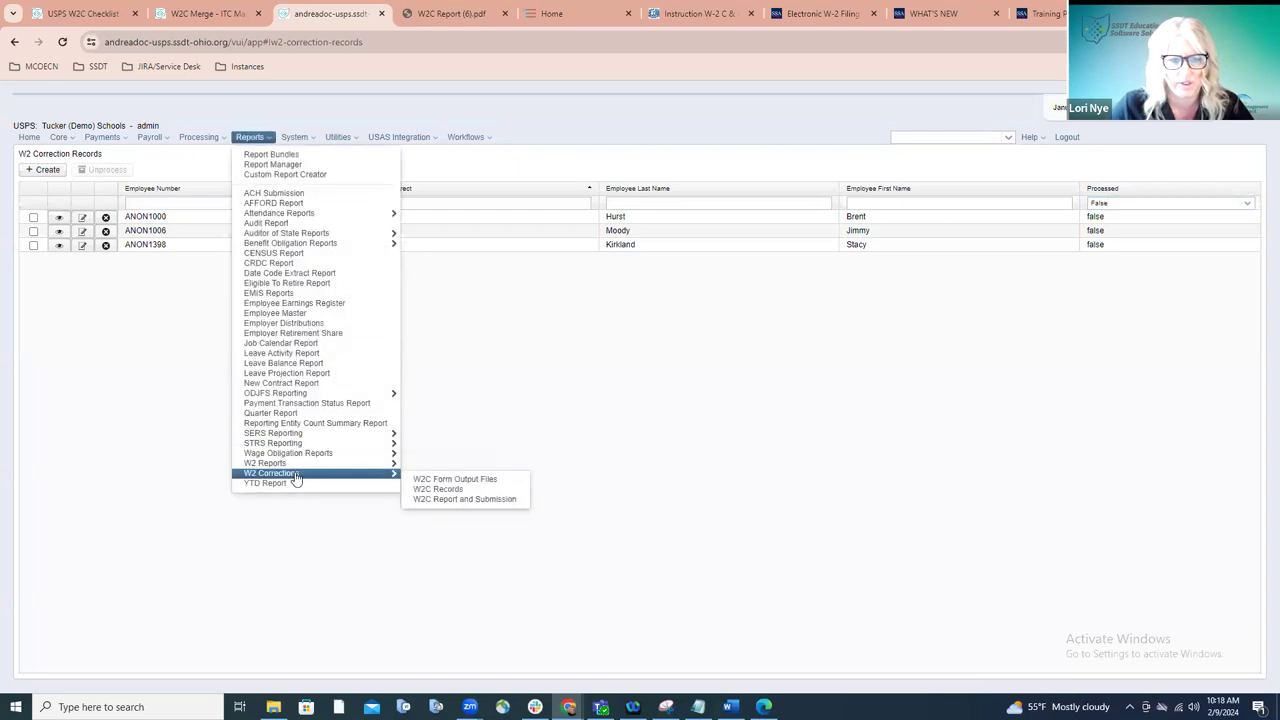
{"action": "left_click", "coordinate": [435, 502]}
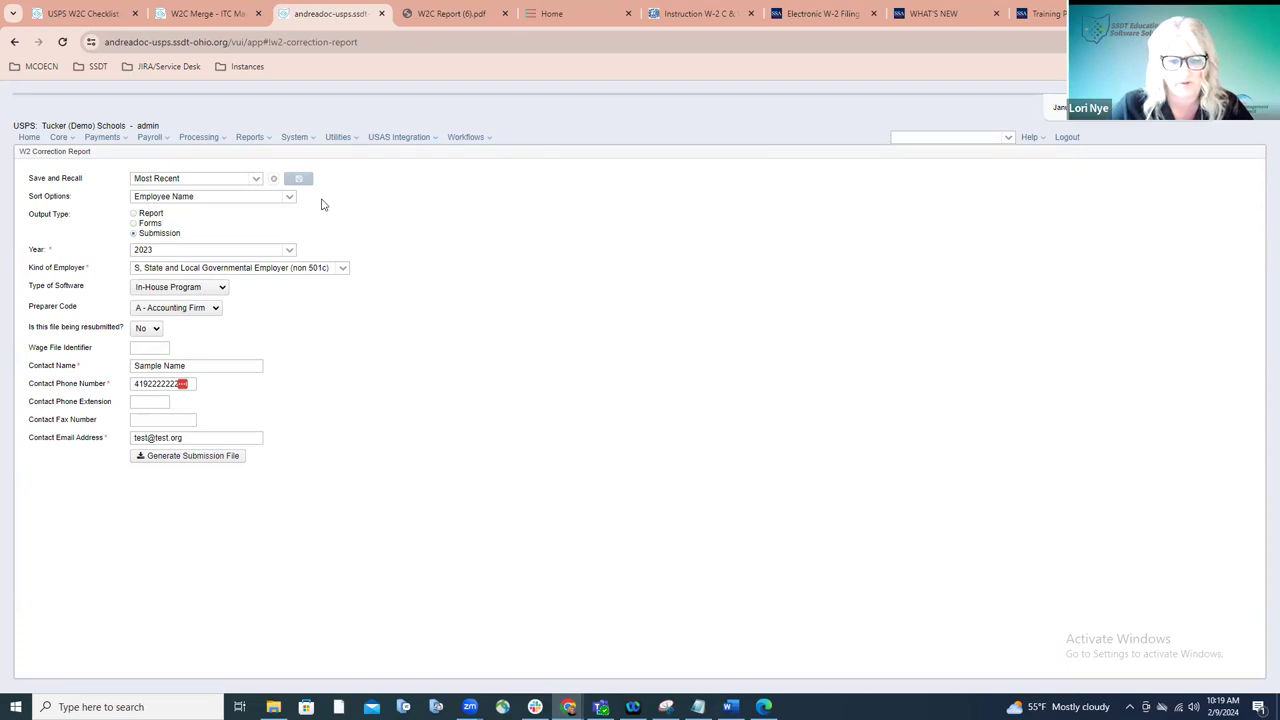
Step: Return via Reports > W2 Corrections > W2C Records to the 2023 correction list
{"action": "left_click", "coordinate": [252, 137]}
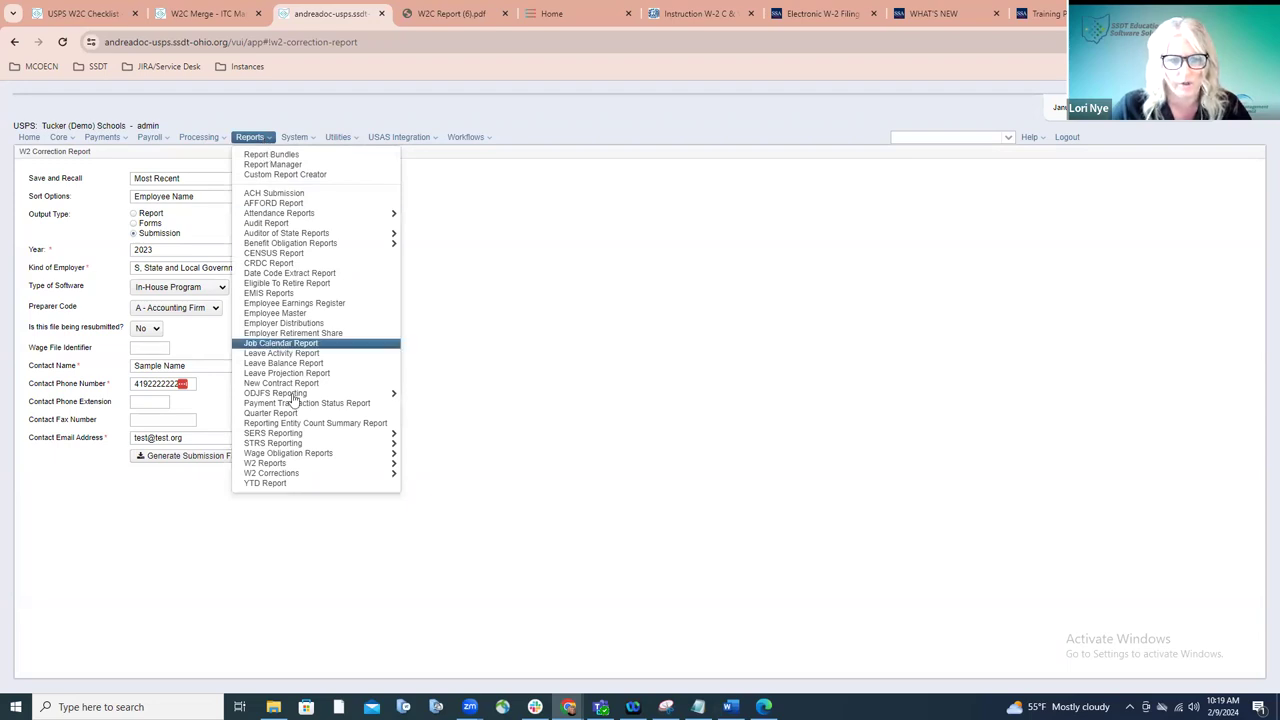
{"action": "mouse_move", "coordinate": [375, 464]}
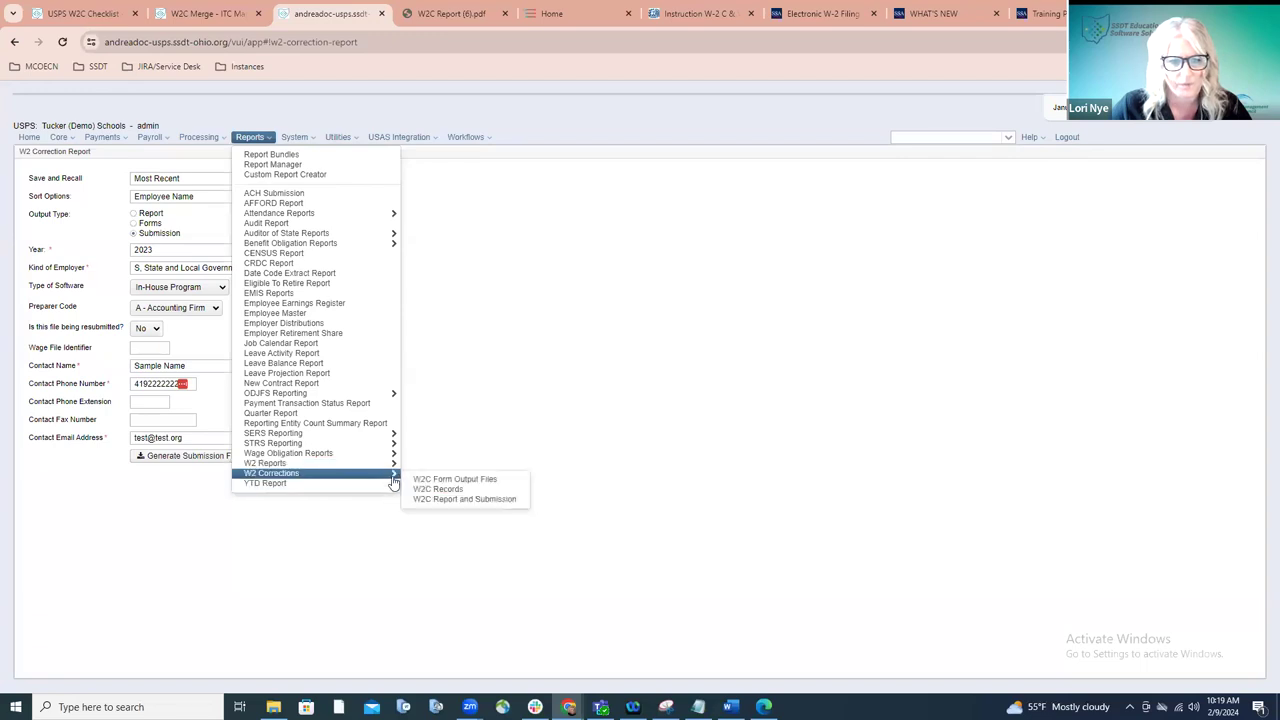
{"action": "left_click", "coordinate": [440, 476]}
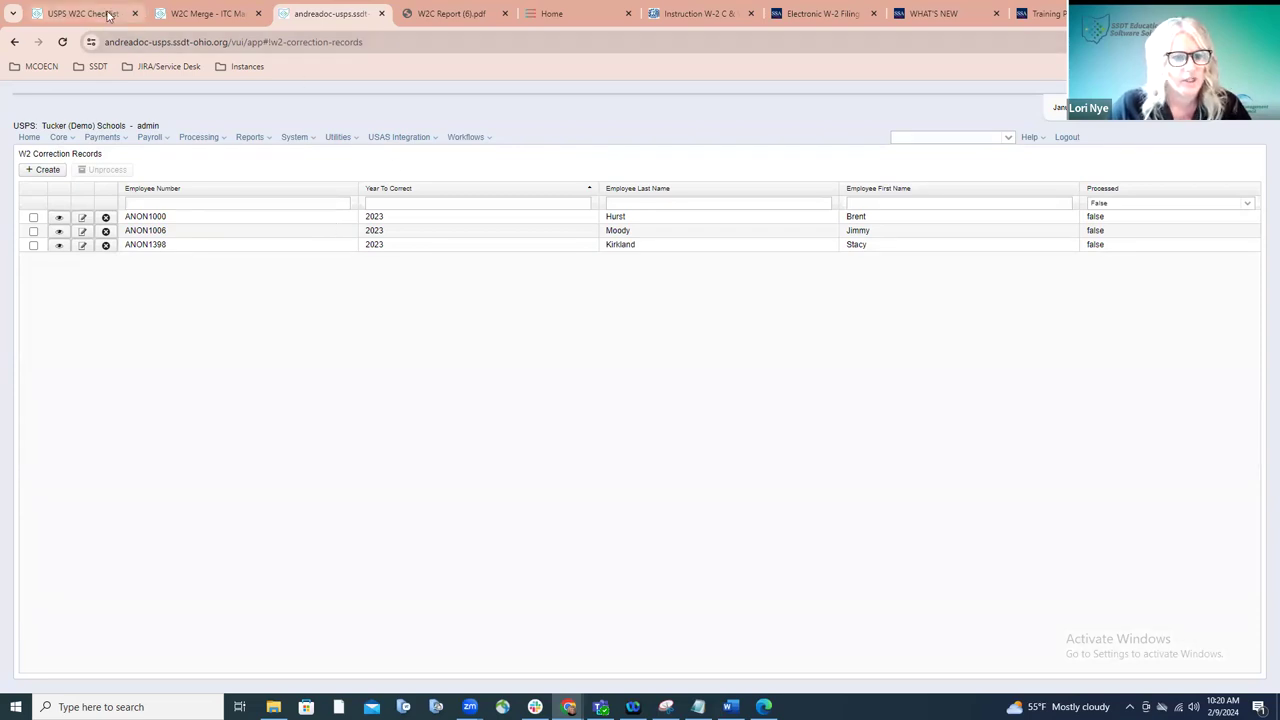
Step: Return to the USPS W2C Checklist at the verify-and-upload-to-SSA steps
{"action": "left_click", "coordinate": [110, 14]}
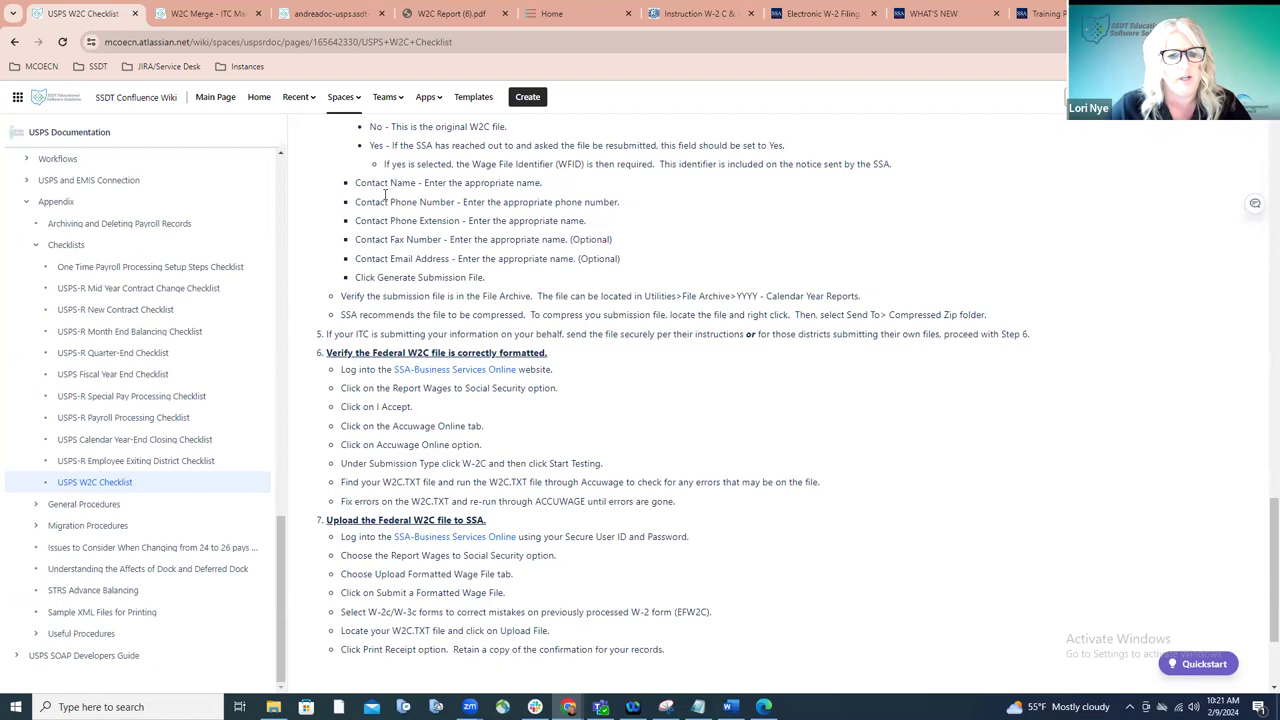
Step: Read the W2C Merge - ITC Management documentation page from the top
{"action": "left_click", "coordinate": [211, 22]}
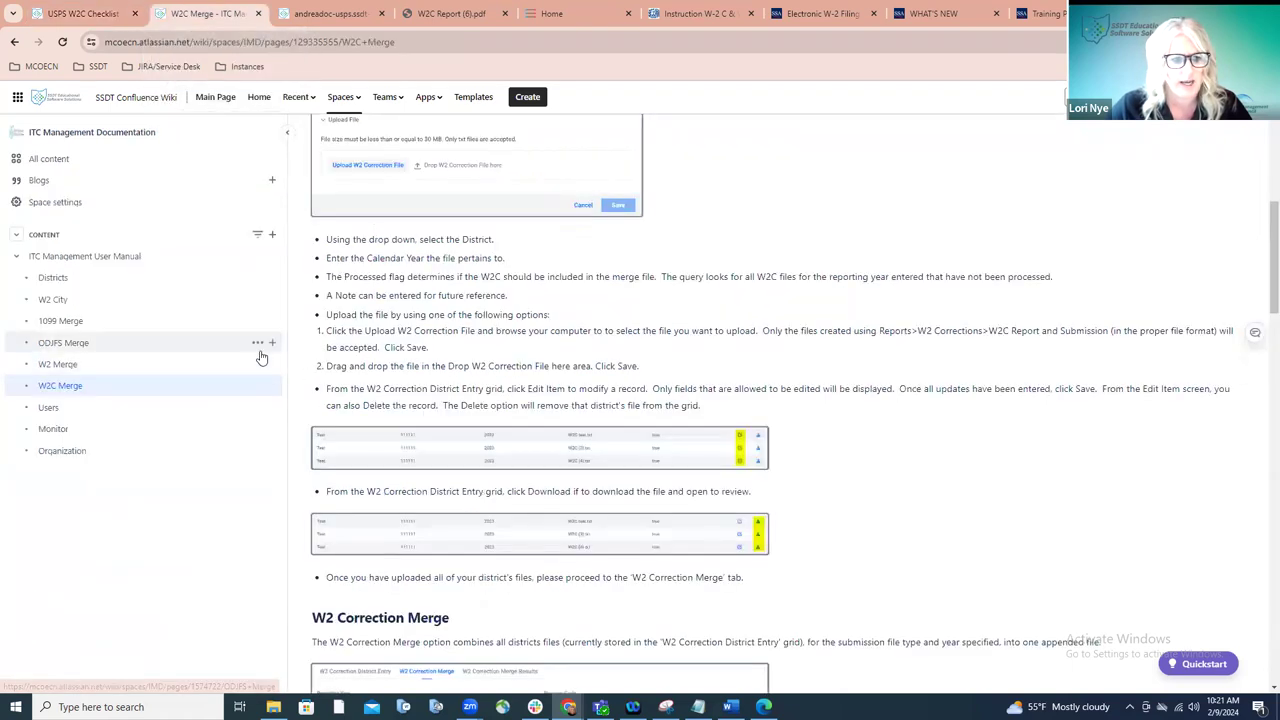
{"action": "scroll", "coordinate": [1140, 257], "scroll_direction": "up", "scroll_amount": 2}
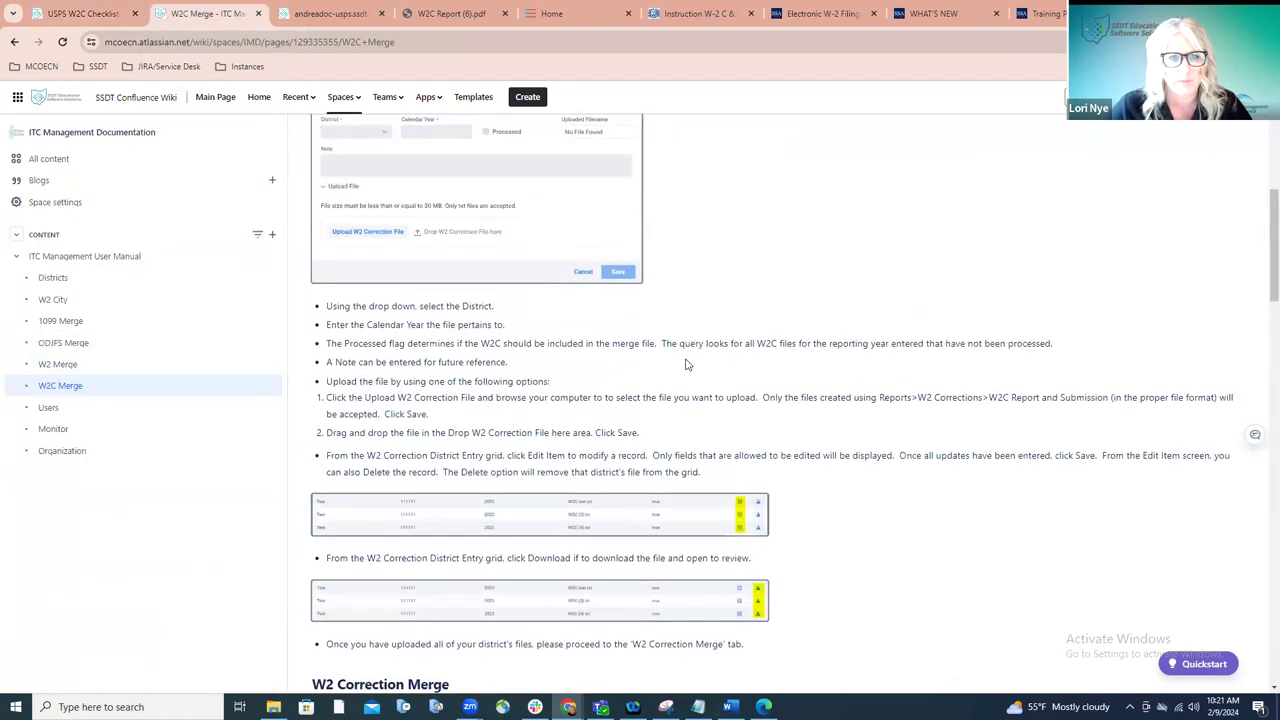
{"action": "scroll", "coordinate": [1140, 257], "scroll_direction": "up", "scroll_amount": 4}
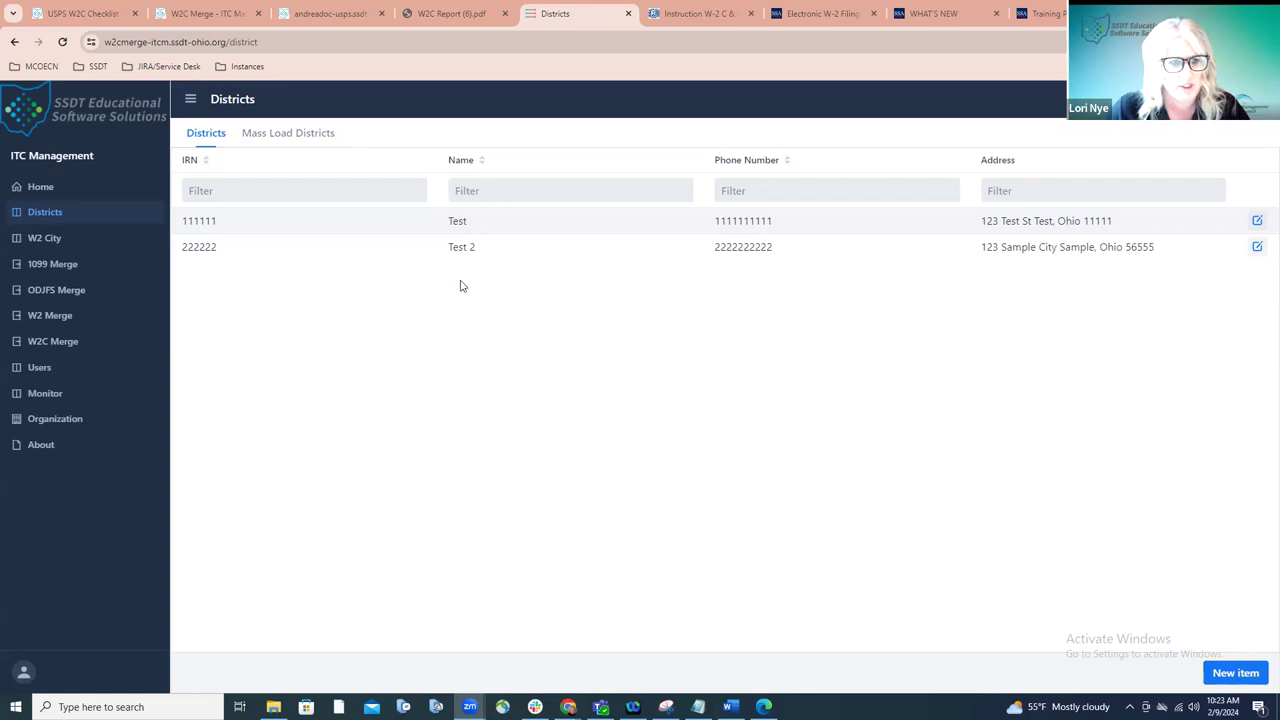
Step: Show the W2C Merge list of district entries Test and Test 2
{"action": "left_click", "coordinate": [56, 344]}
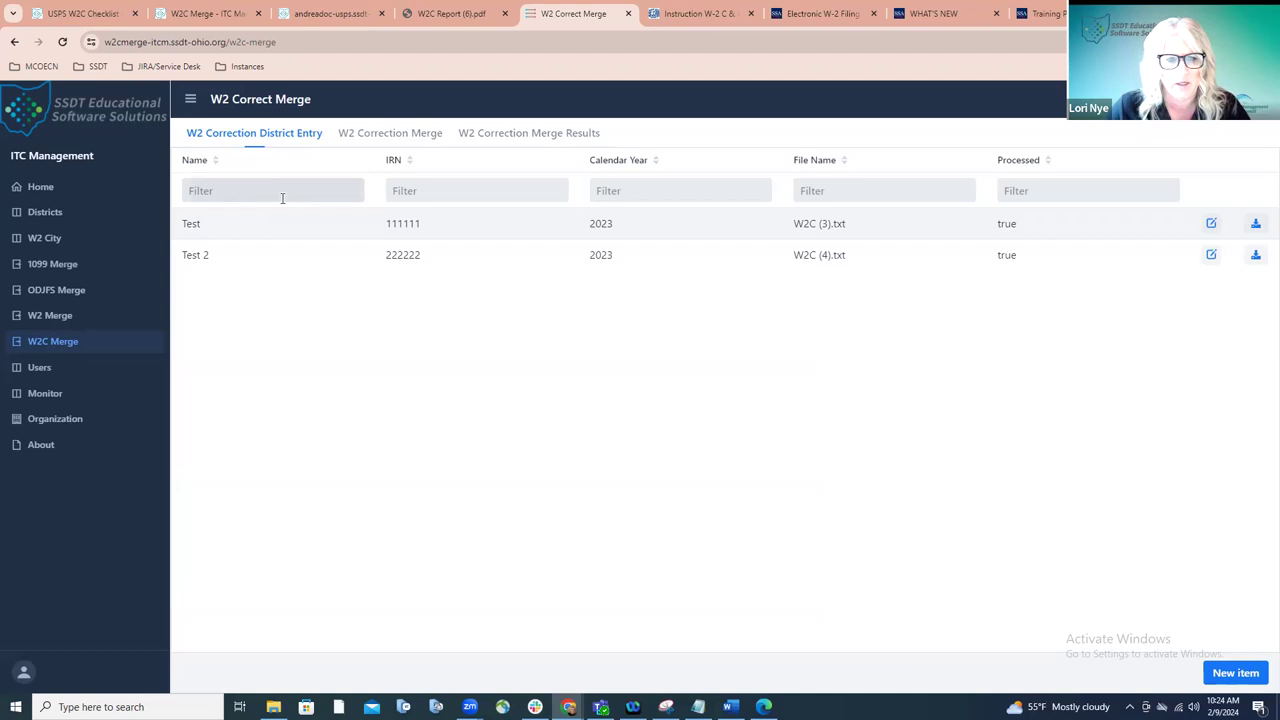
Step: Create a new district entry, leave District, Calendar Year and Note blank, and browse for a W2 correction file
{"action": "left_click", "coordinate": [1230, 674]}
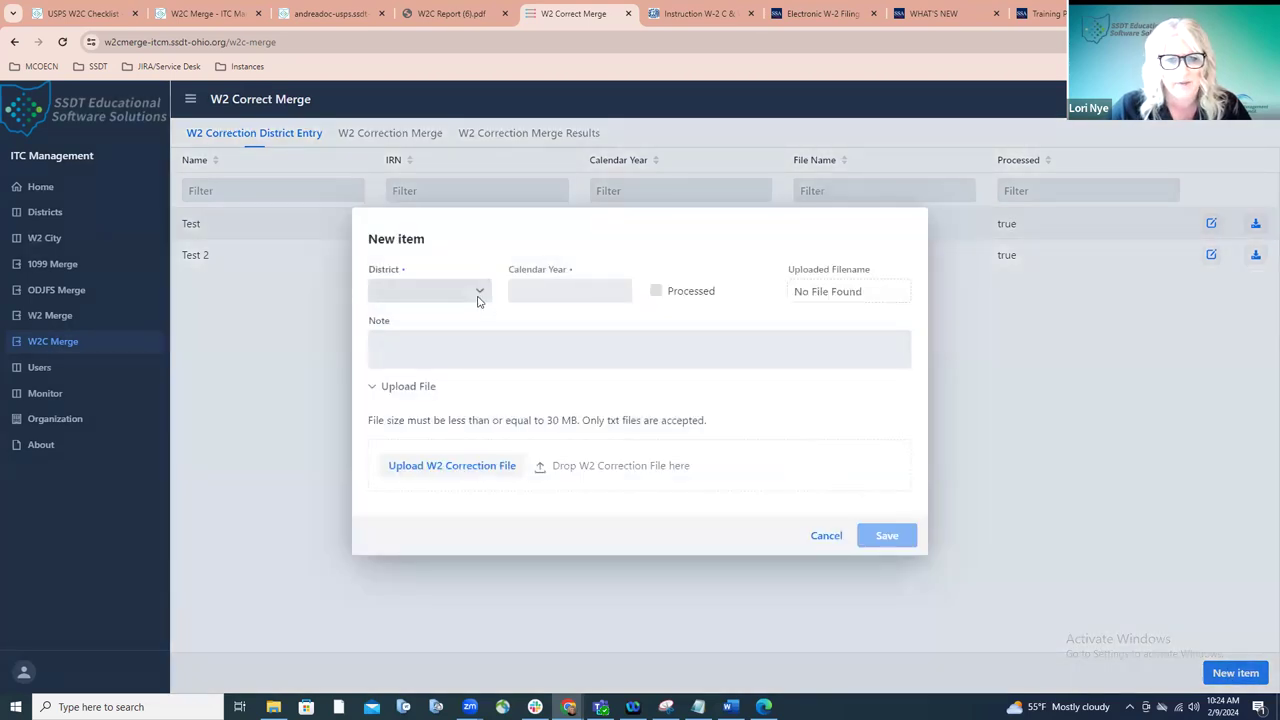
{"action": "left_click", "coordinate": [478, 295]}
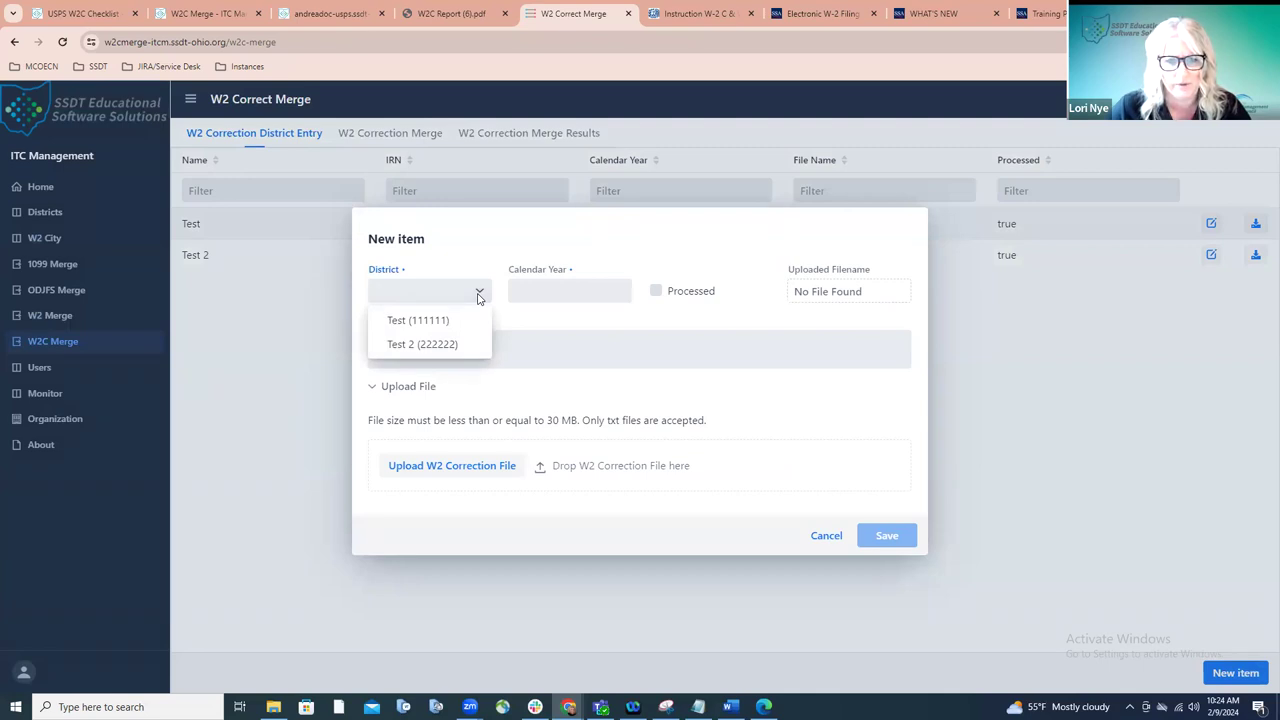
{"action": "left_click", "coordinate": [478, 295]}
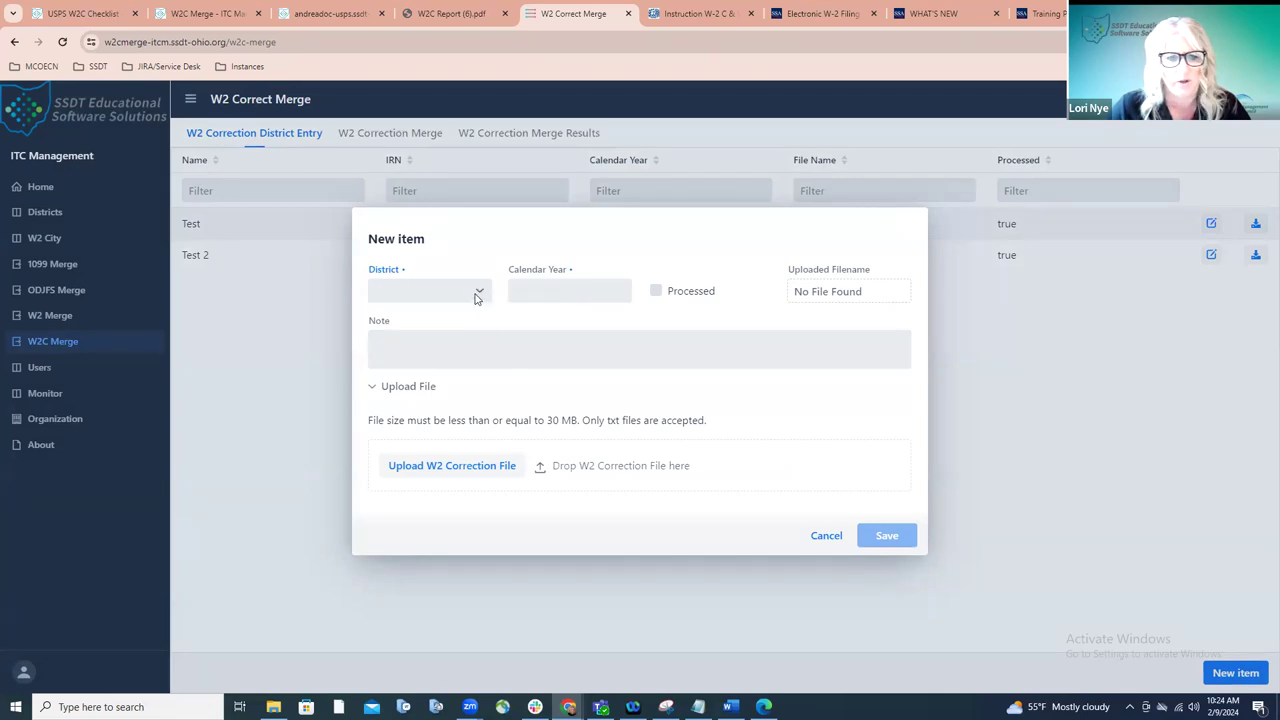
{"action": "left_click", "coordinate": [478, 295]}
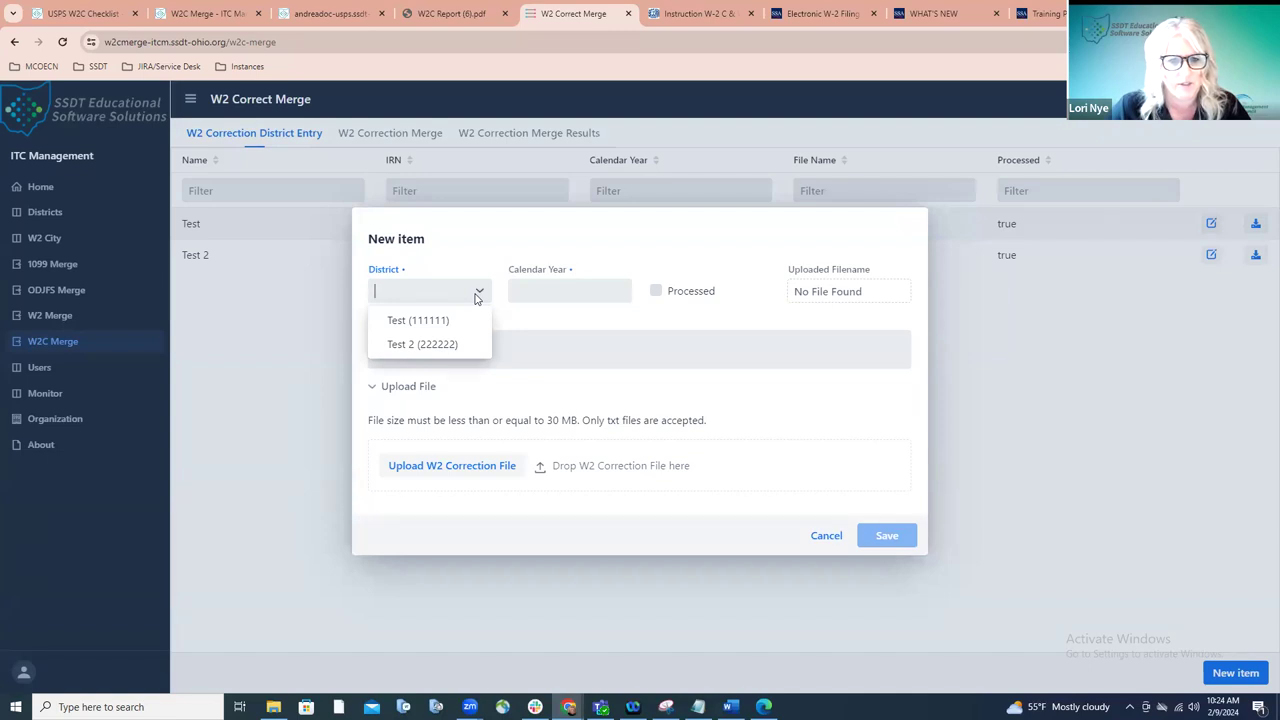
{"action": "left_click", "coordinate": [576, 292]}
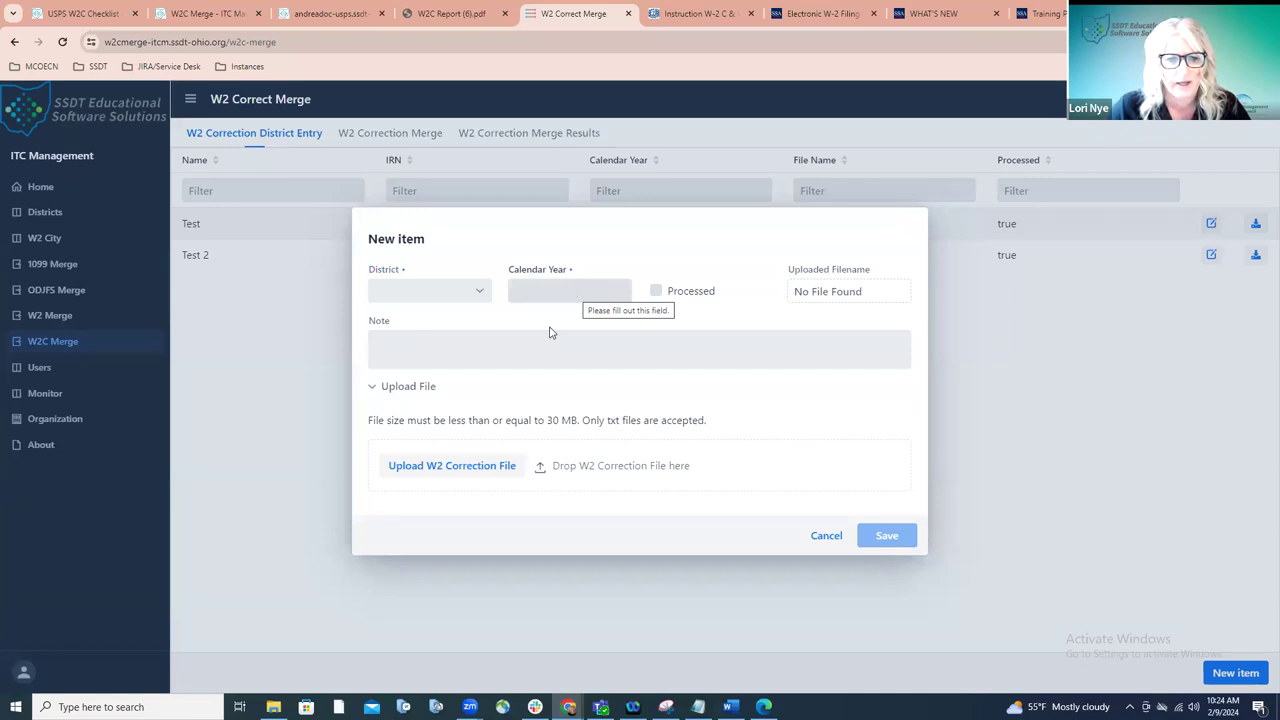
{"action": "left_click", "coordinate": [510, 345]}
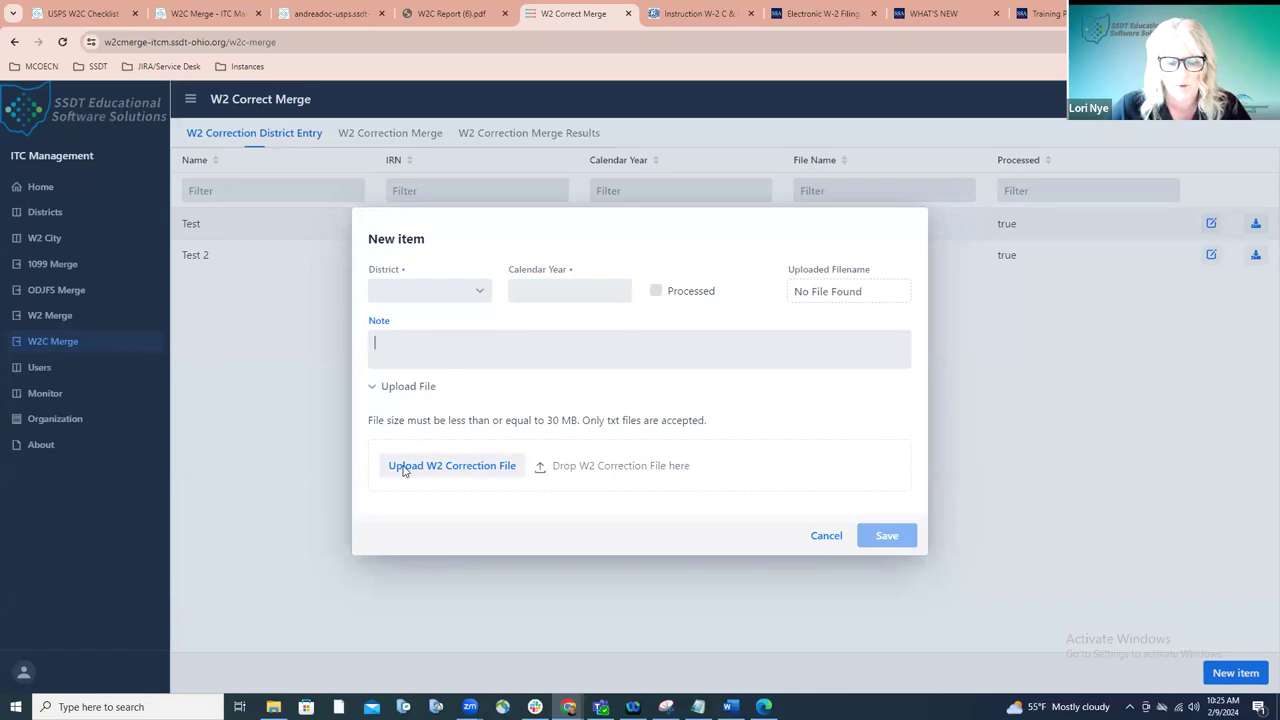
{"action": "left_click", "coordinate": [444, 470]}
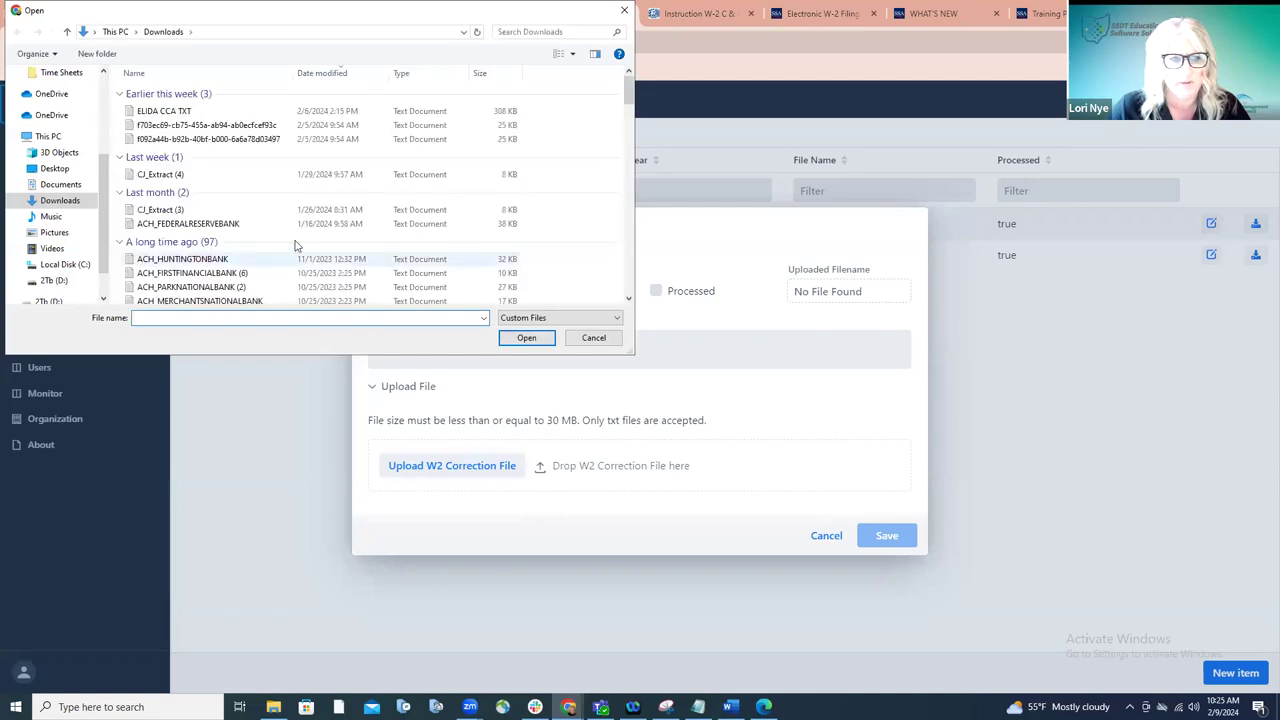
Step: Cancel the Downloads file picker without attaching a W2C file
{"action": "left_click", "coordinate": [72, 200]}
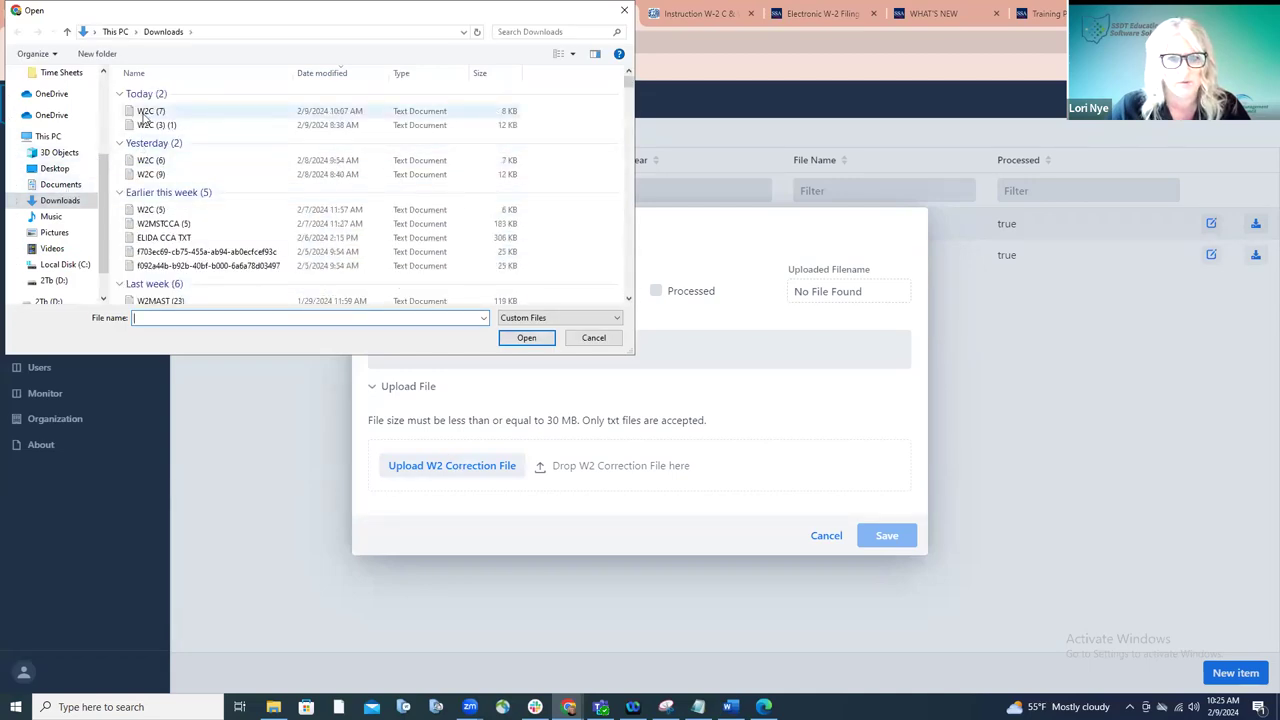
{"action": "left_click", "coordinate": [624, 12]}
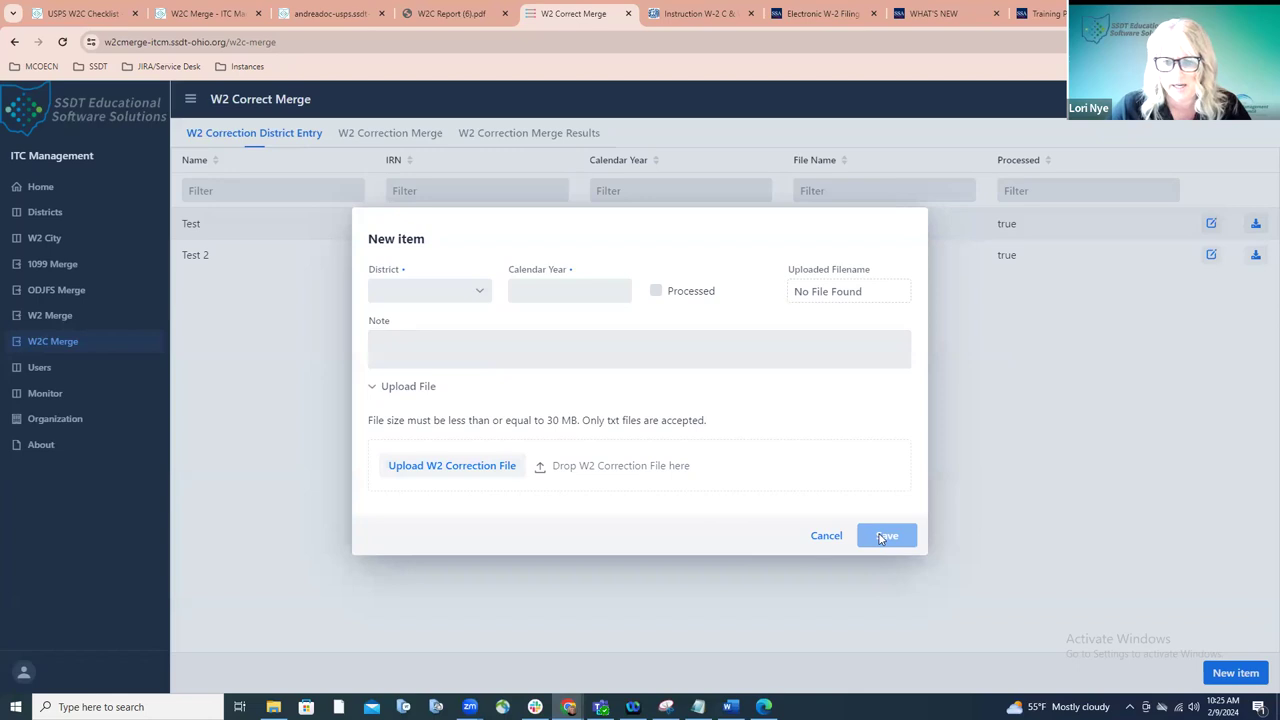
Step: Cancel the blank new item and edit the Test entry holding W2C (3).txt
{"action": "left_click", "coordinate": [826, 535]}
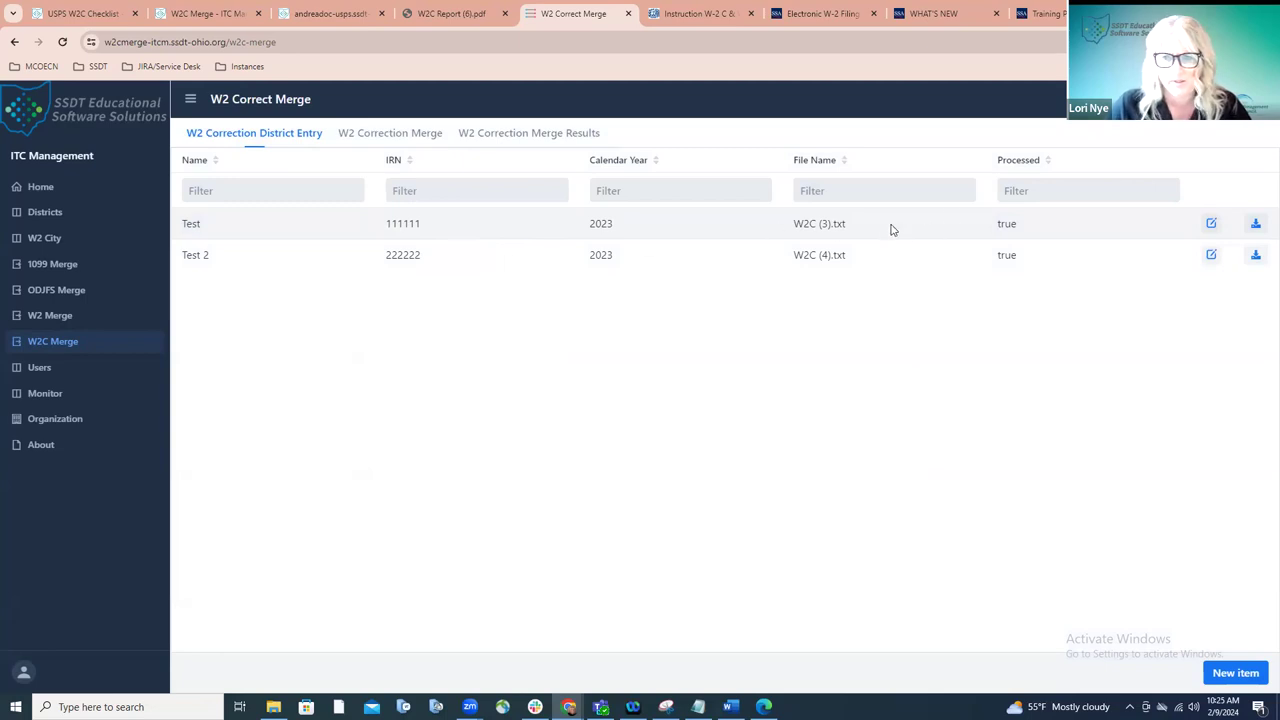
{"action": "left_click", "coordinate": [1211, 224]}
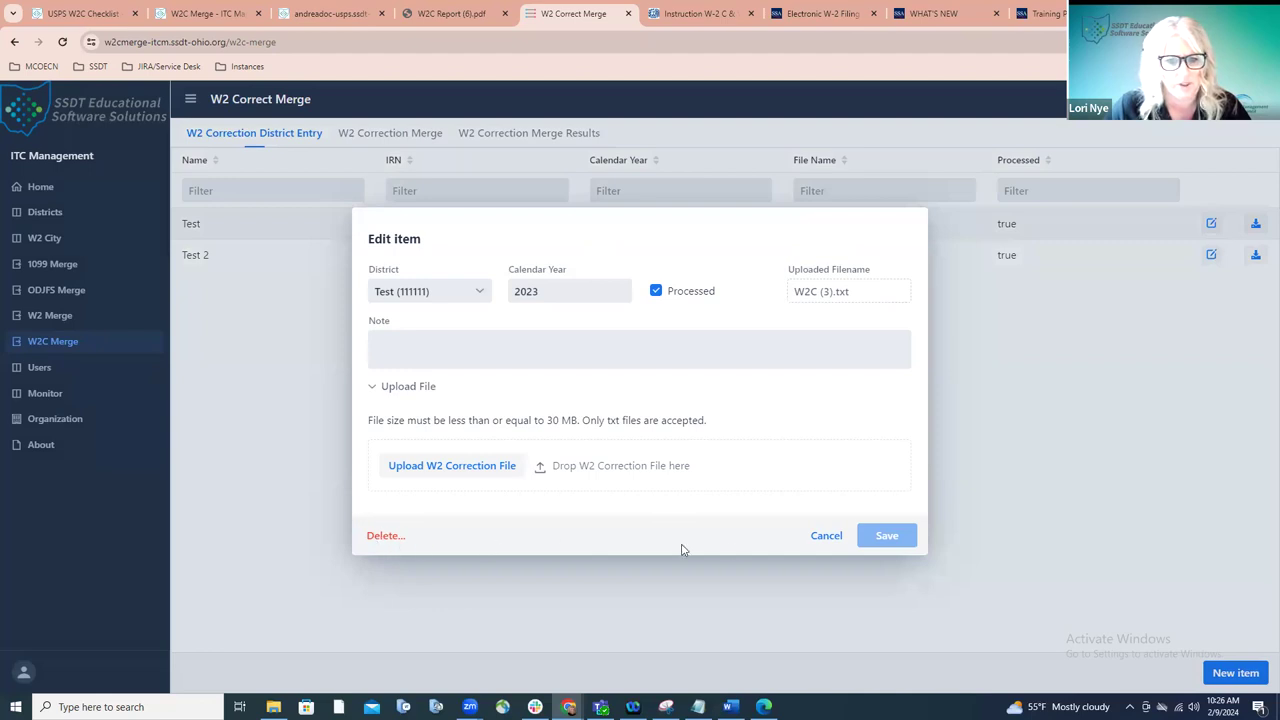
Step: Cancel the Test district's edit form without saving changes
{"action": "left_click", "coordinate": [824, 536]}
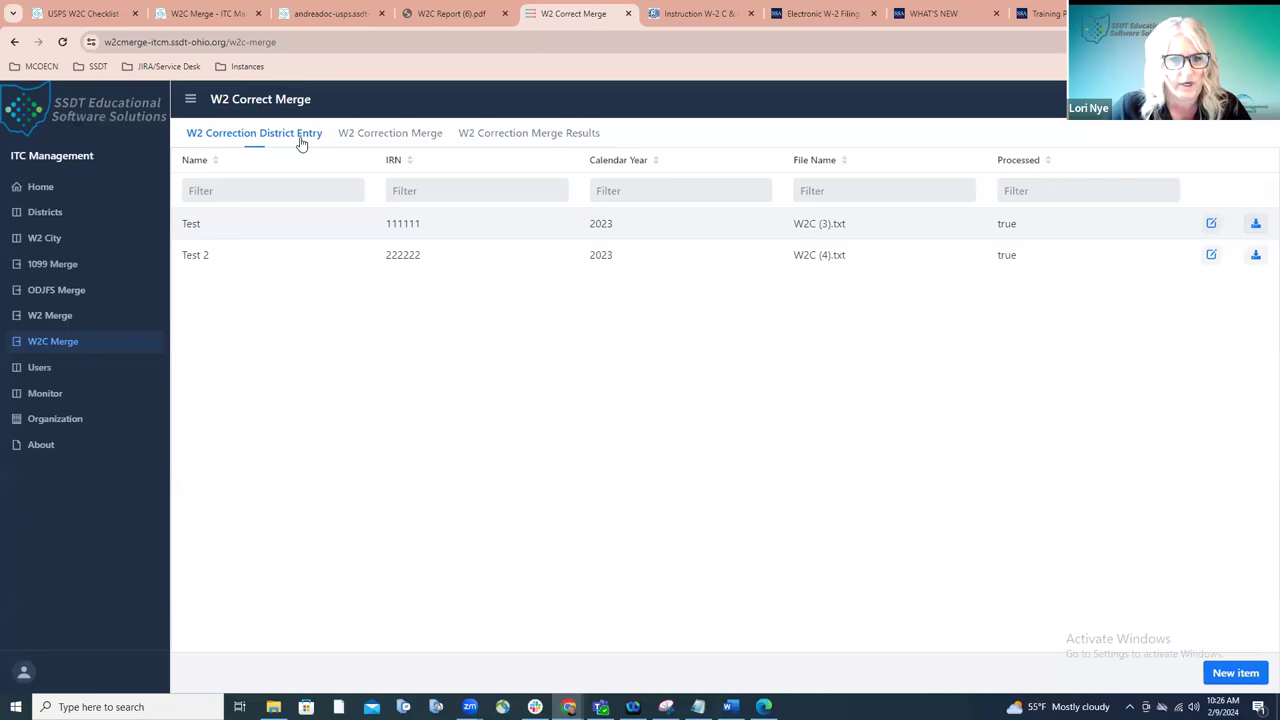
Step: On the W2 Correction Merge form, expand then collapse the Employer and Contact Information sections
{"action": "left_click", "coordinate": [366, 141]}
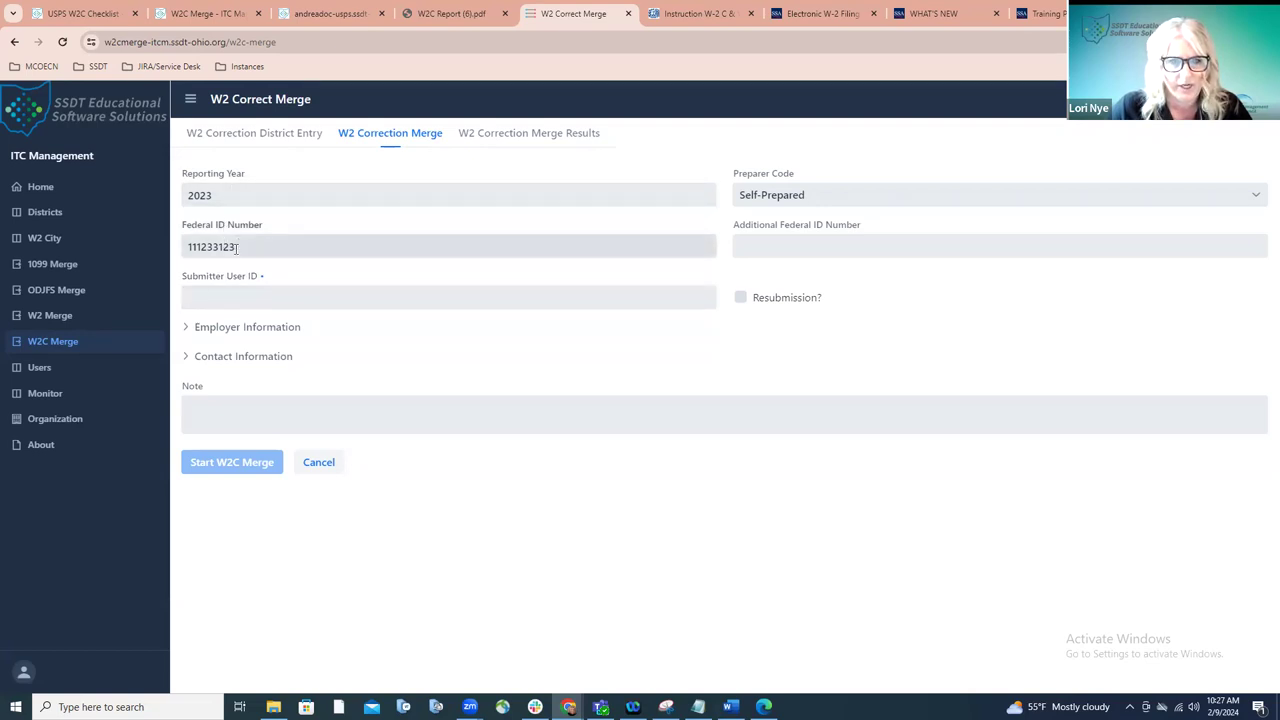
{"action": "left_click", "coordinate": [185, 329]}
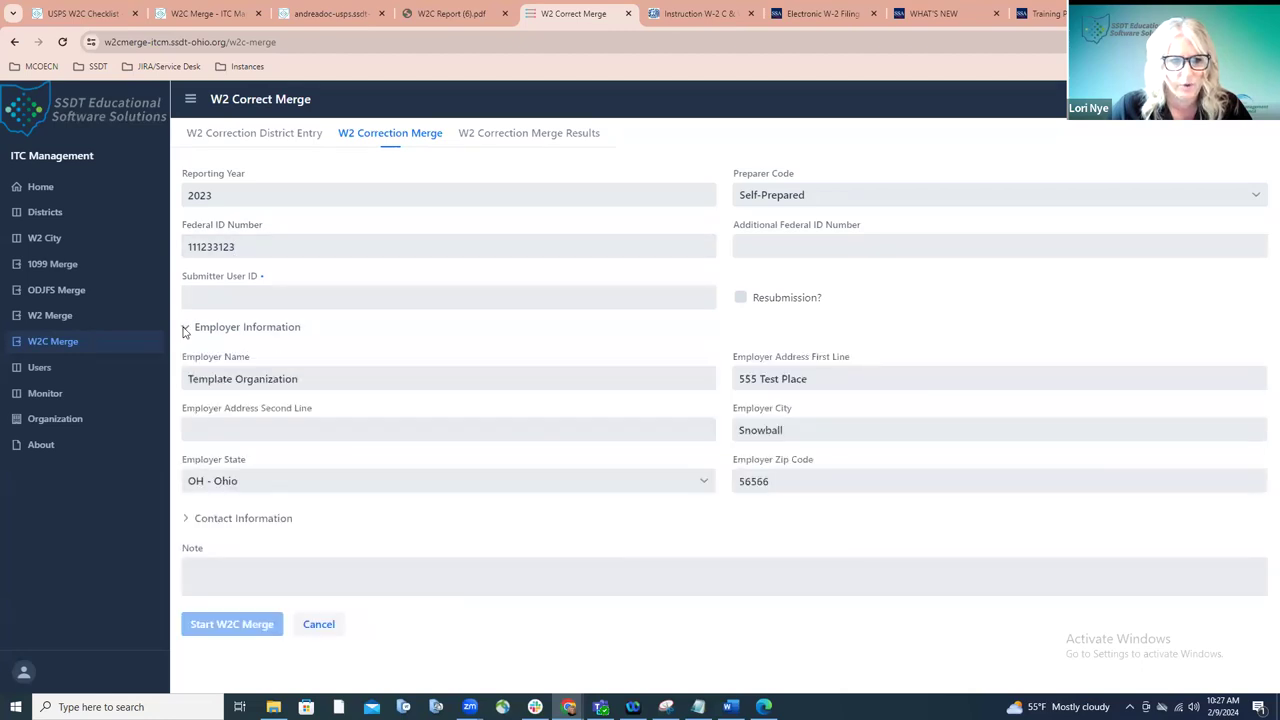
{"action": "left_click", "coordinate": [188, 520]}
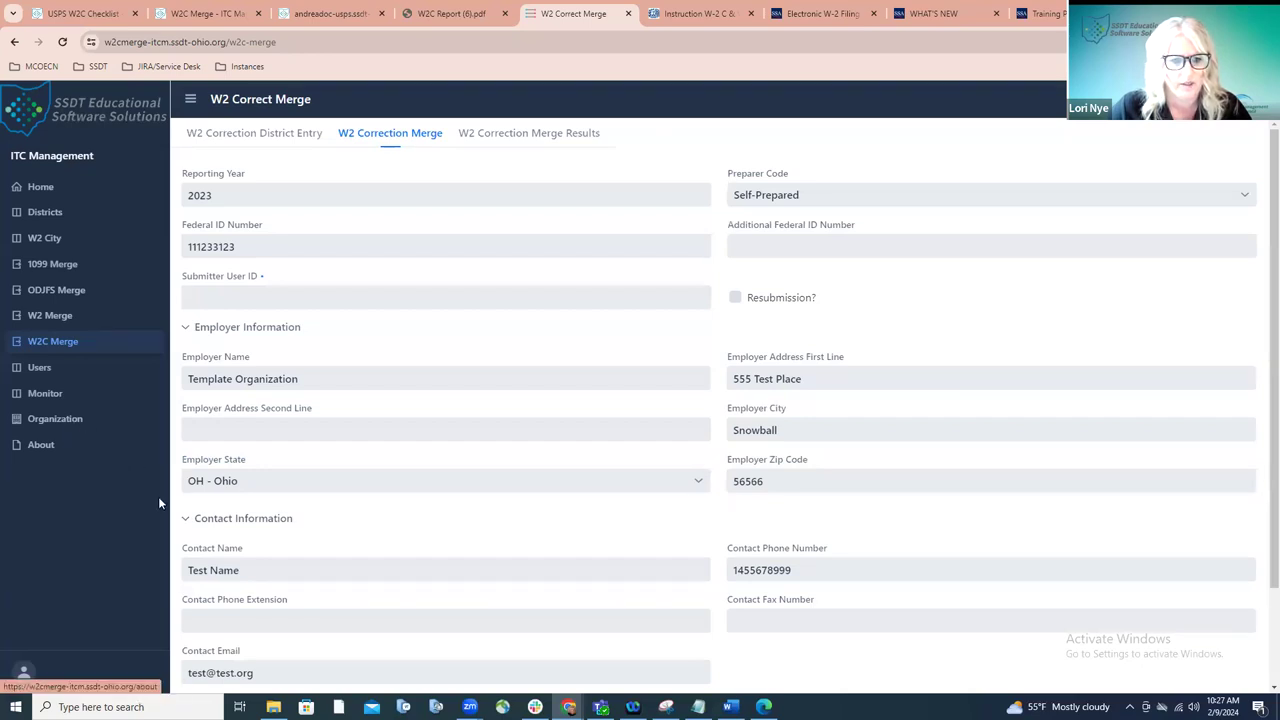
{"action": "left_click", "coordinate": [186, 519]}
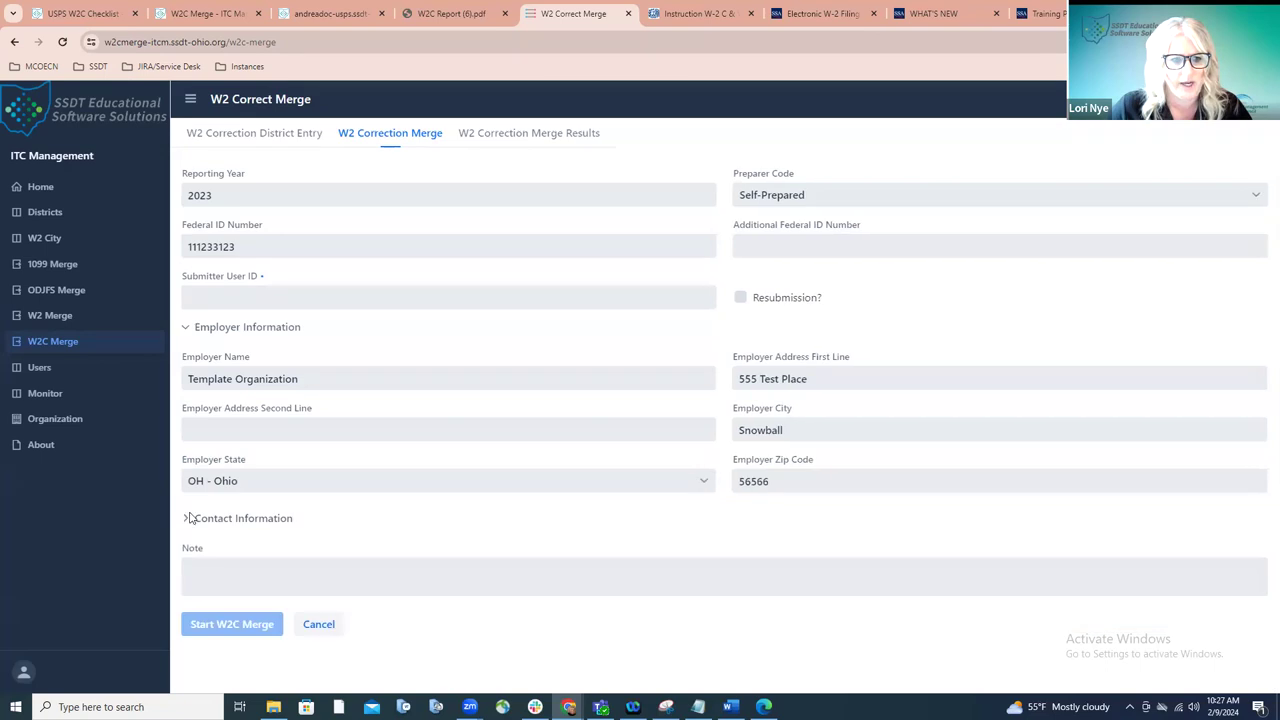
{"action": "left_click", "coordinate": [186, 330]}
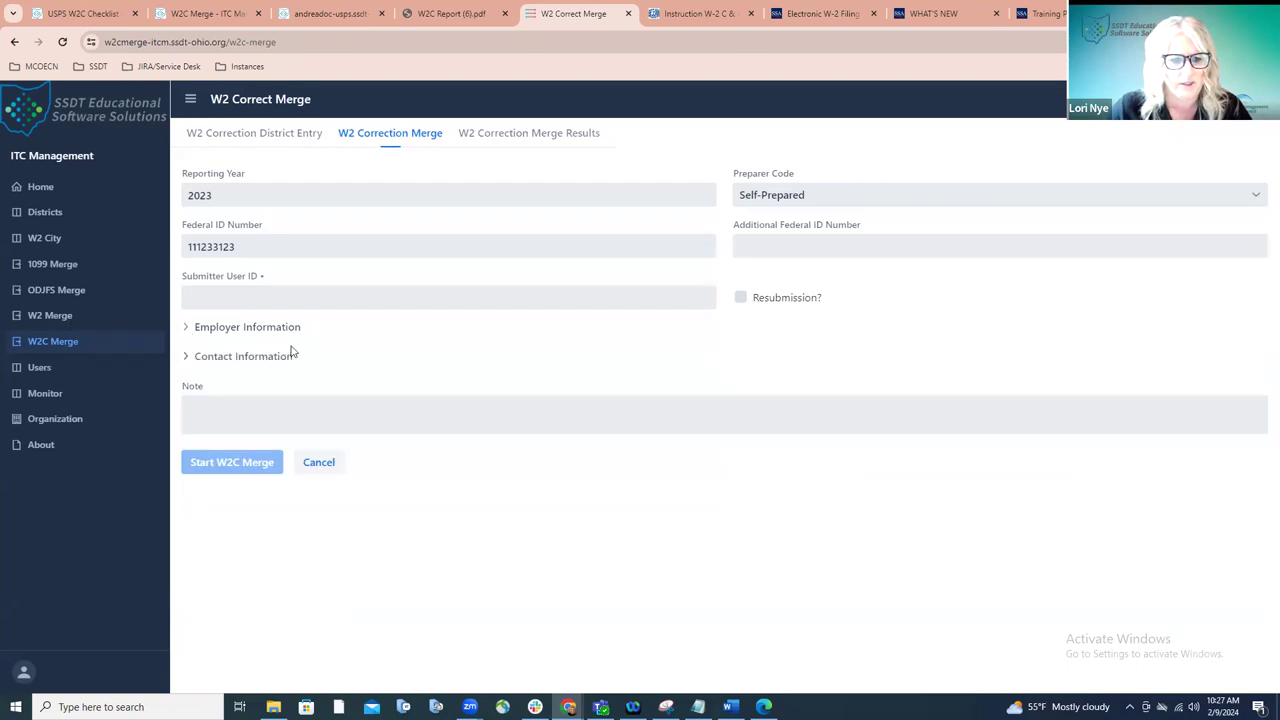
Step: Enter 'test123' as the Submitter User ID and start the 2023 W2C merge
{"action": "left_click", "coordinate": [258, 300]}
{"action": "type", "text": "te"}
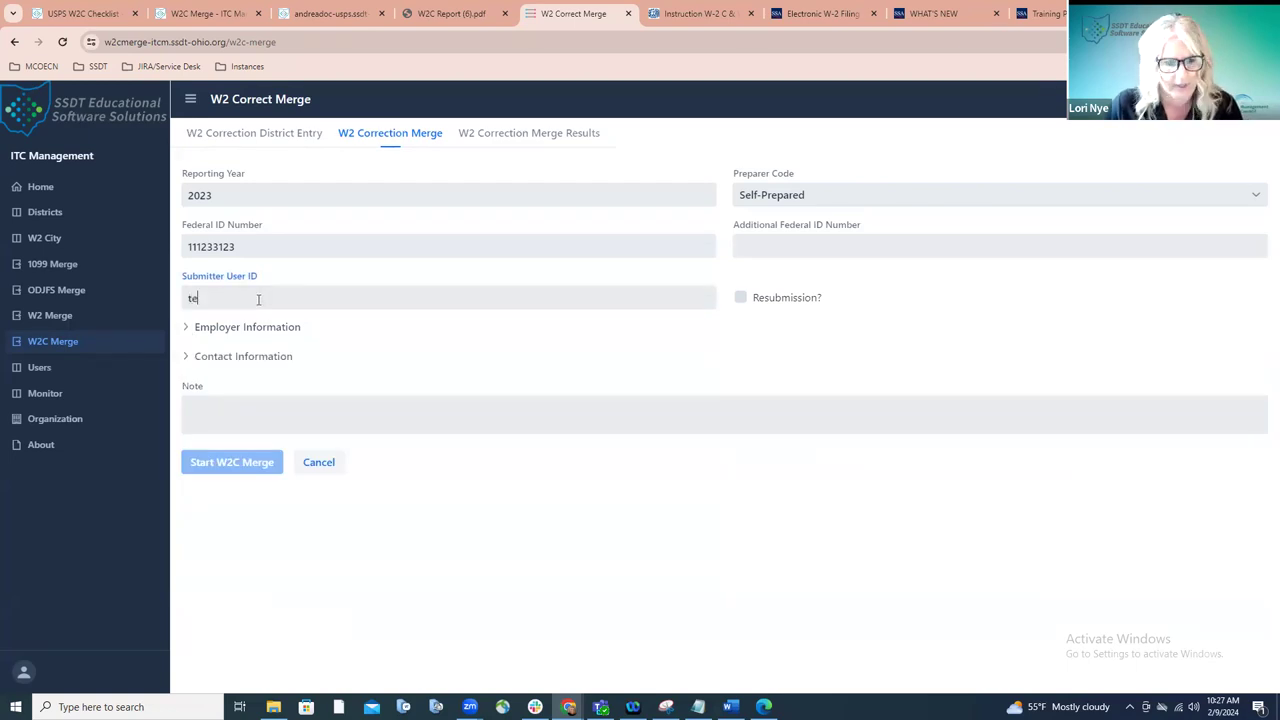
{"action": "type", "text": "st123"}
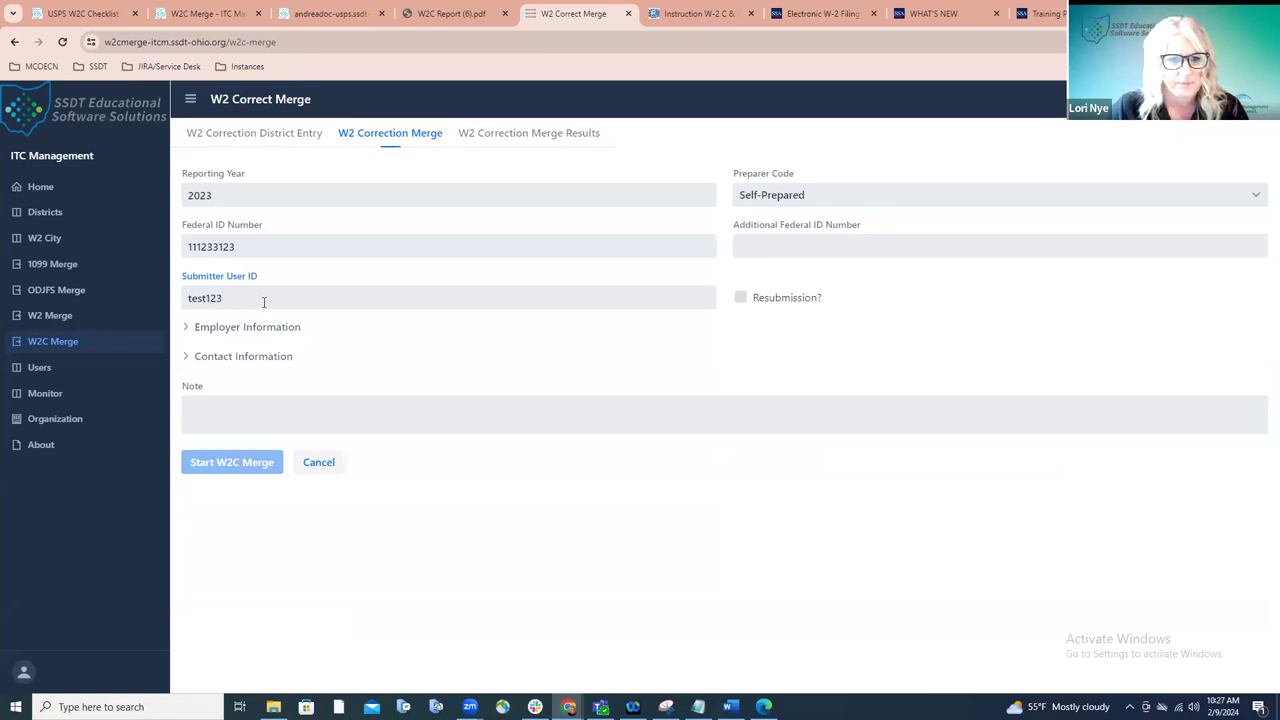
{"action": "left_click", "coordinate": [489, 505]}
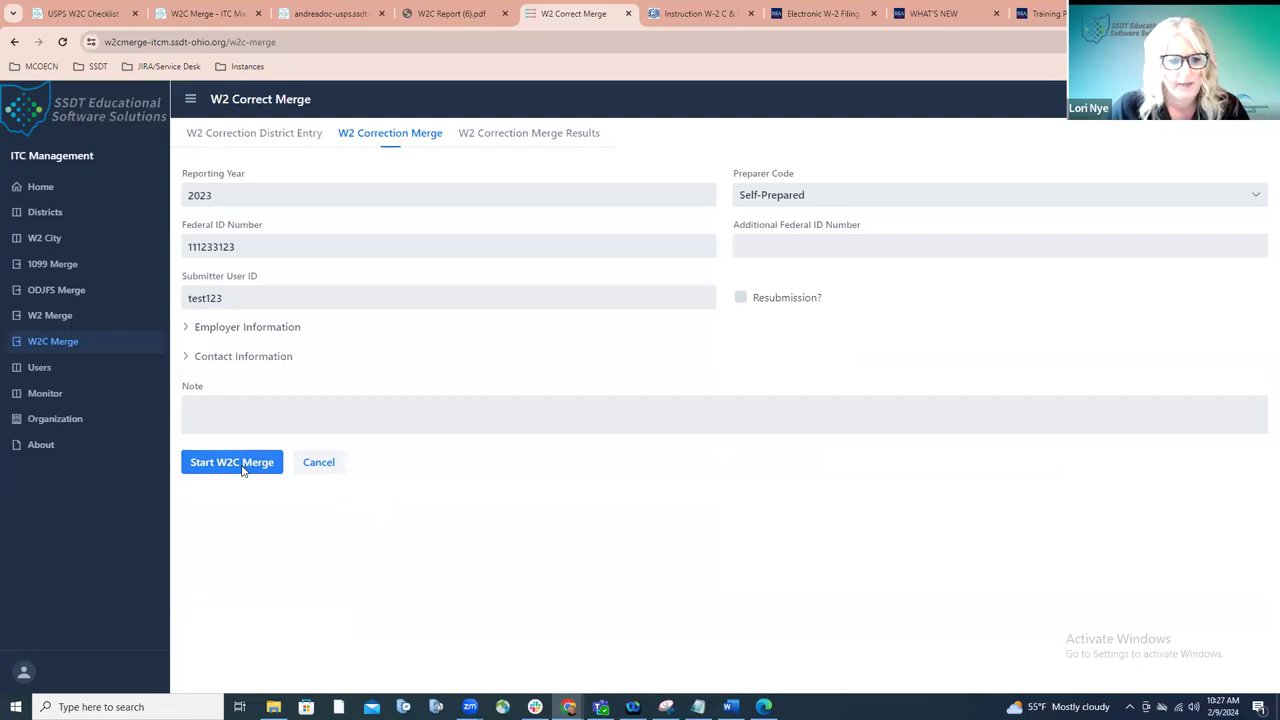
{"action": "left_click", "coordinate": [242, 465]}
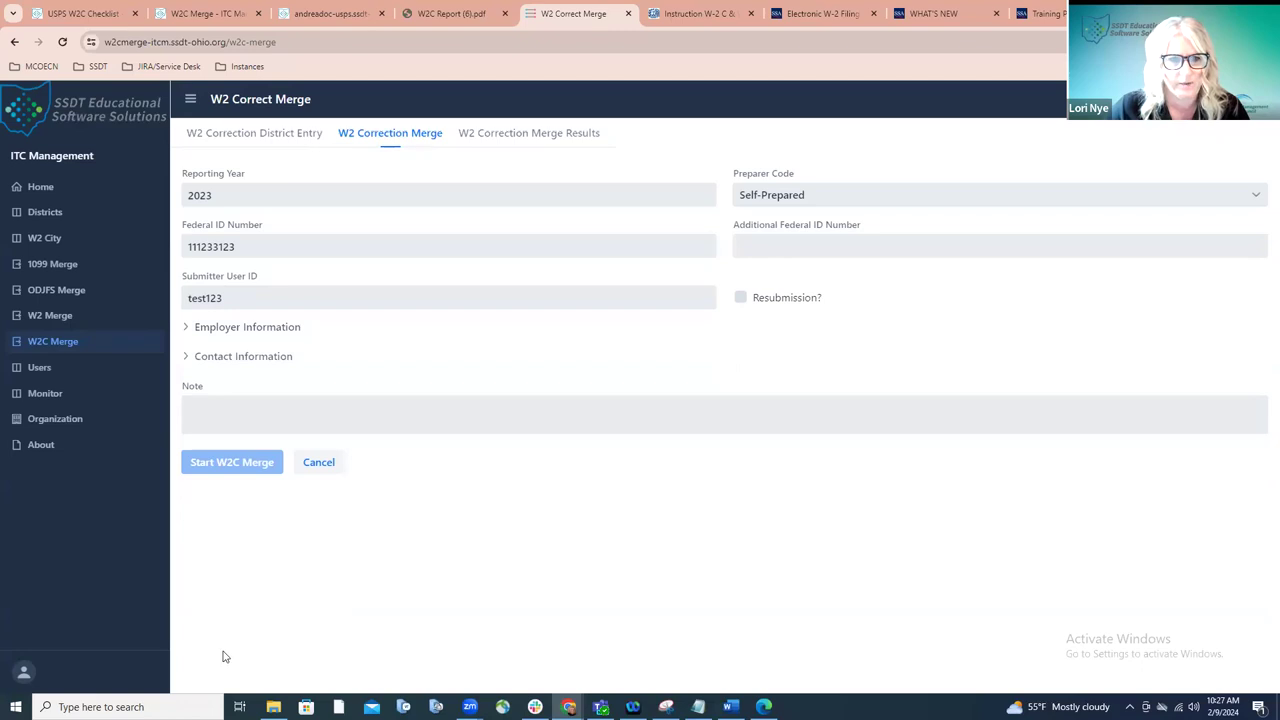
Step: Show the W2 Correction Merge Results list with the four 2023 merges
{"action": "left_click", "coordinate": [575, 145]}
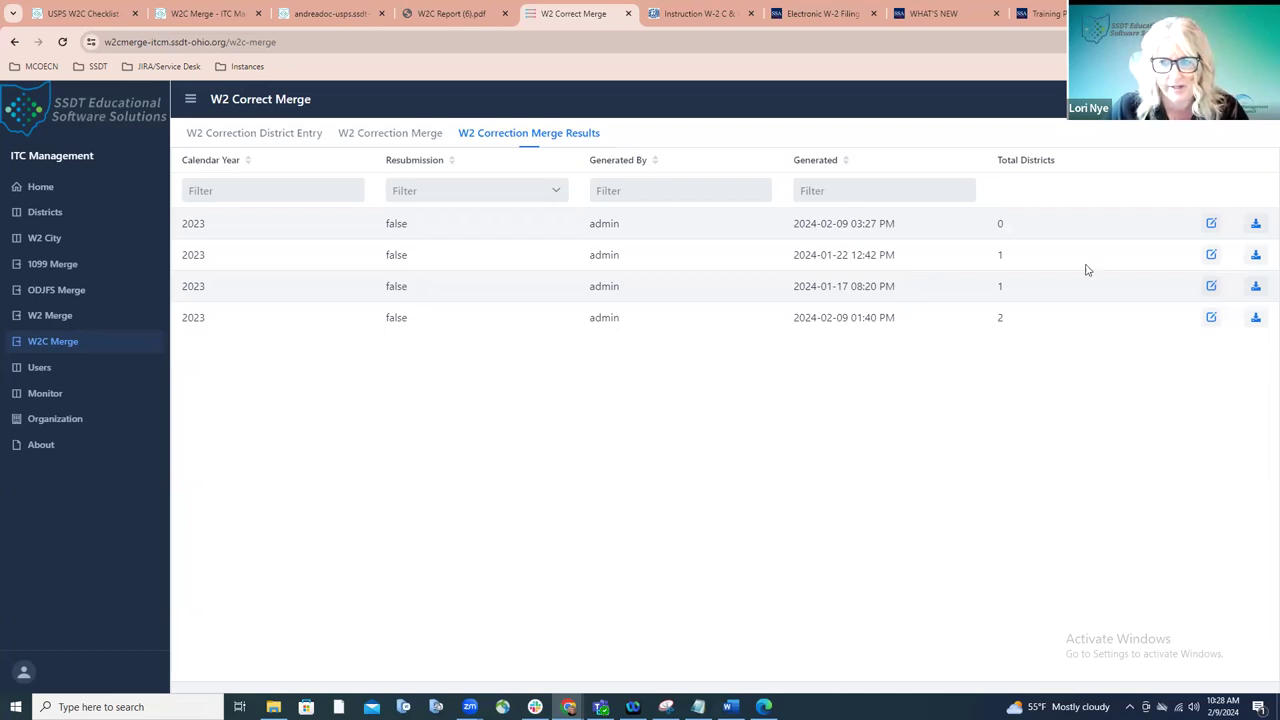
Step: Open the 2024-02-09 1:40 PM merge result to check that Test and Test 2 have 3 records each, 6 in total
{"action": "left_click", "coordinate": [1211, 318]}
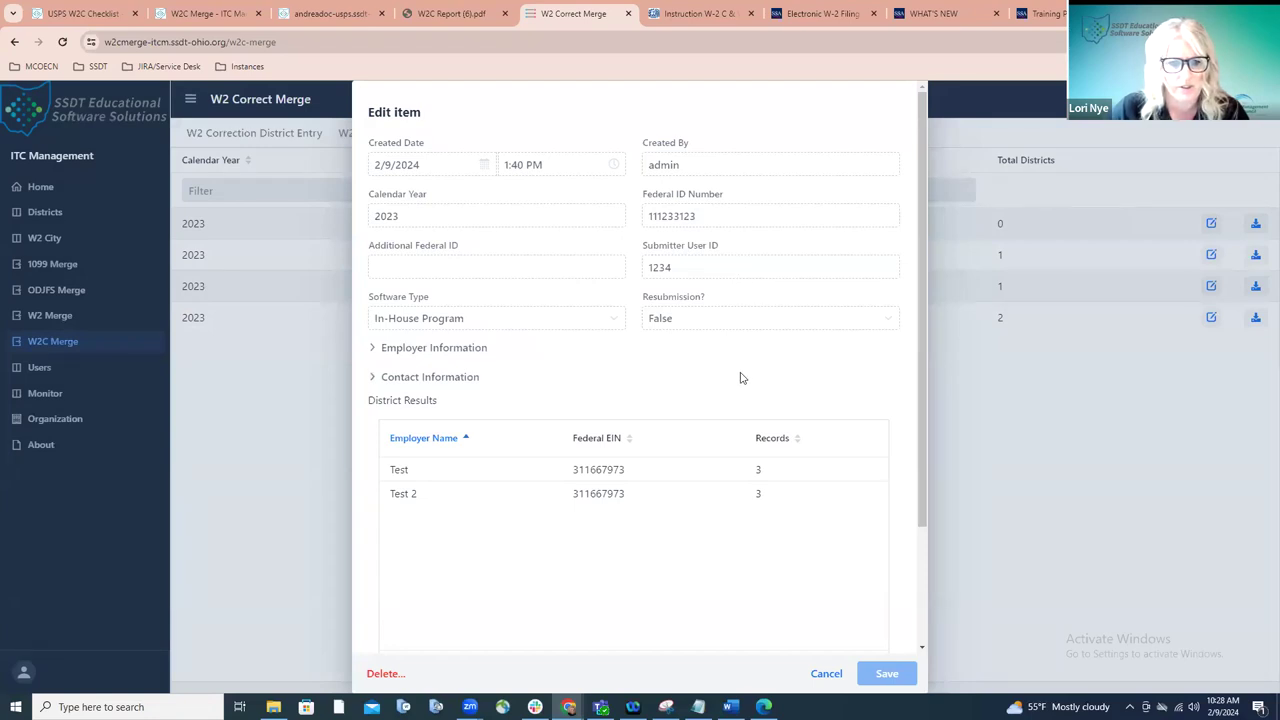
{"action": "left_click_drag", "start_coordinate": [922, 390], "coordinate": [934, 543]}
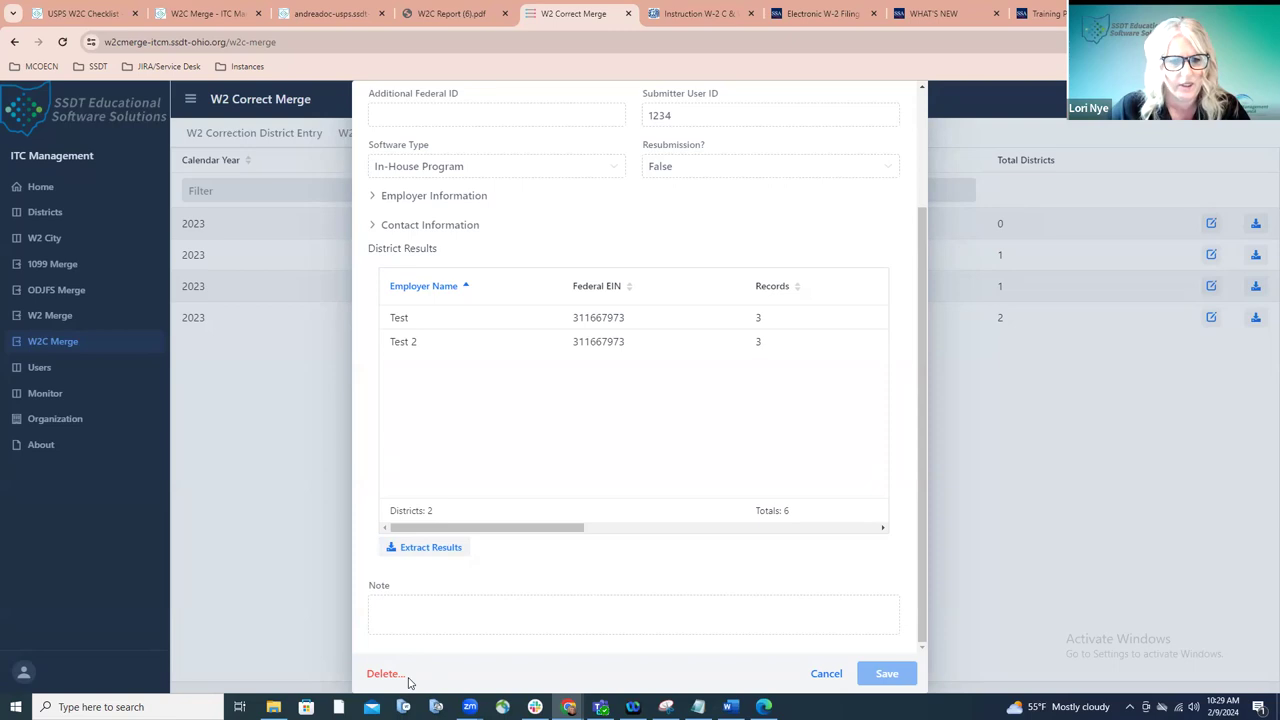
Step: Cancel the merge result details to return to the merge results list
{"action": "scroll", "coordinate": [708, 550], "scroll_direction": "up", "scroll_amount": 3}
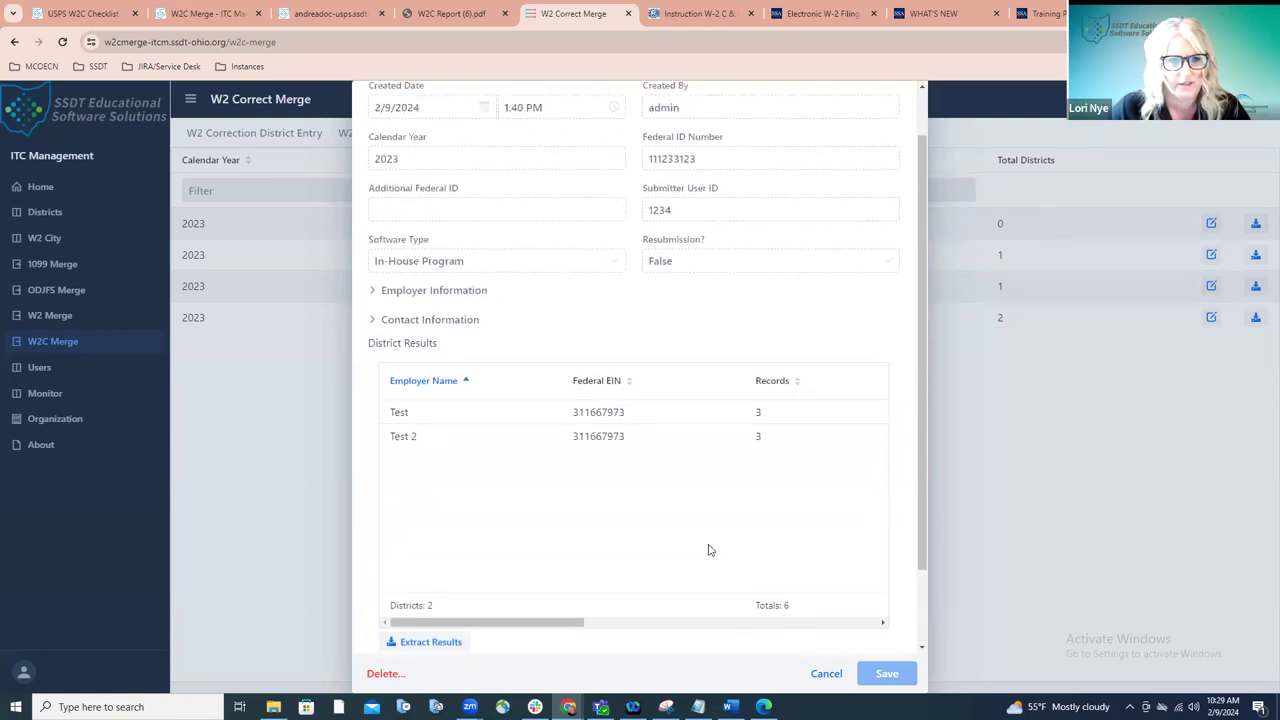
{"action": "left_click", "coordinate": [826, 674]}
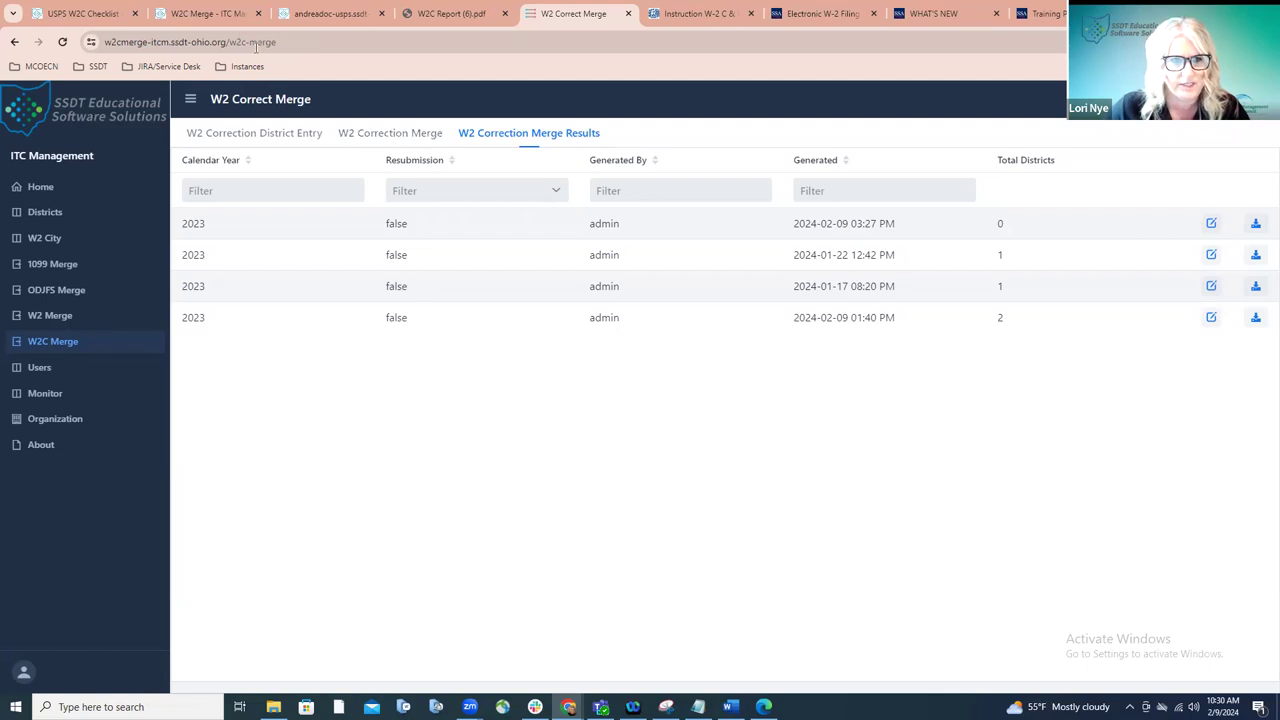
Step: Move from the USPS W2C Checklist wiki page to the W2 Correct Merge page
{"action": "left_click", "coordinate": [232, 18]}
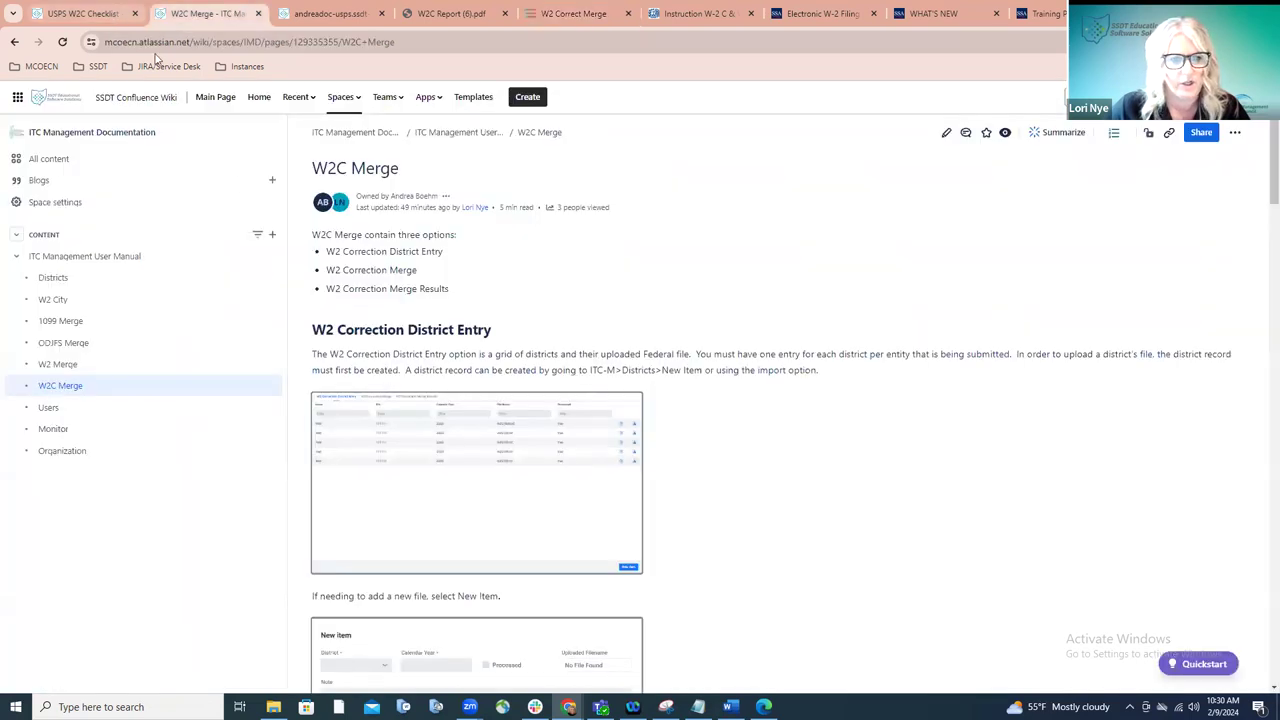
{"action": "left_click", "coordinate": [117, 18]}
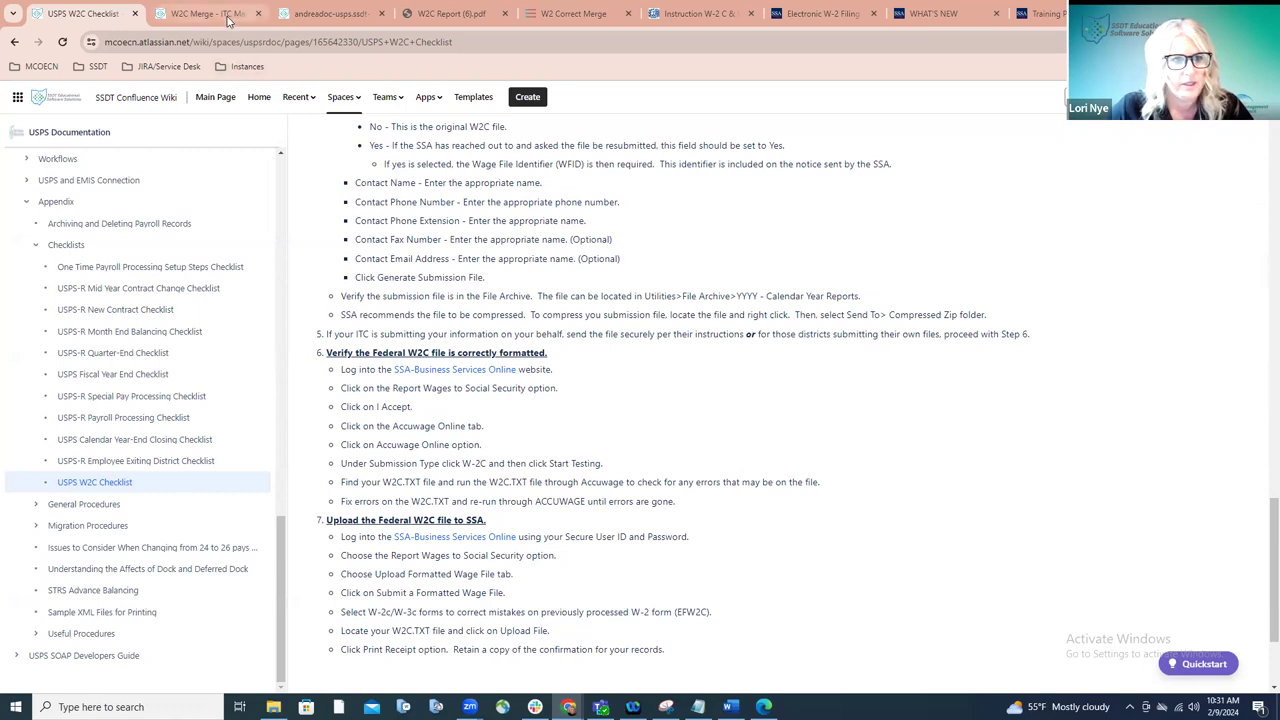
{"action": "left_click", "coordinate": [588, 14]}
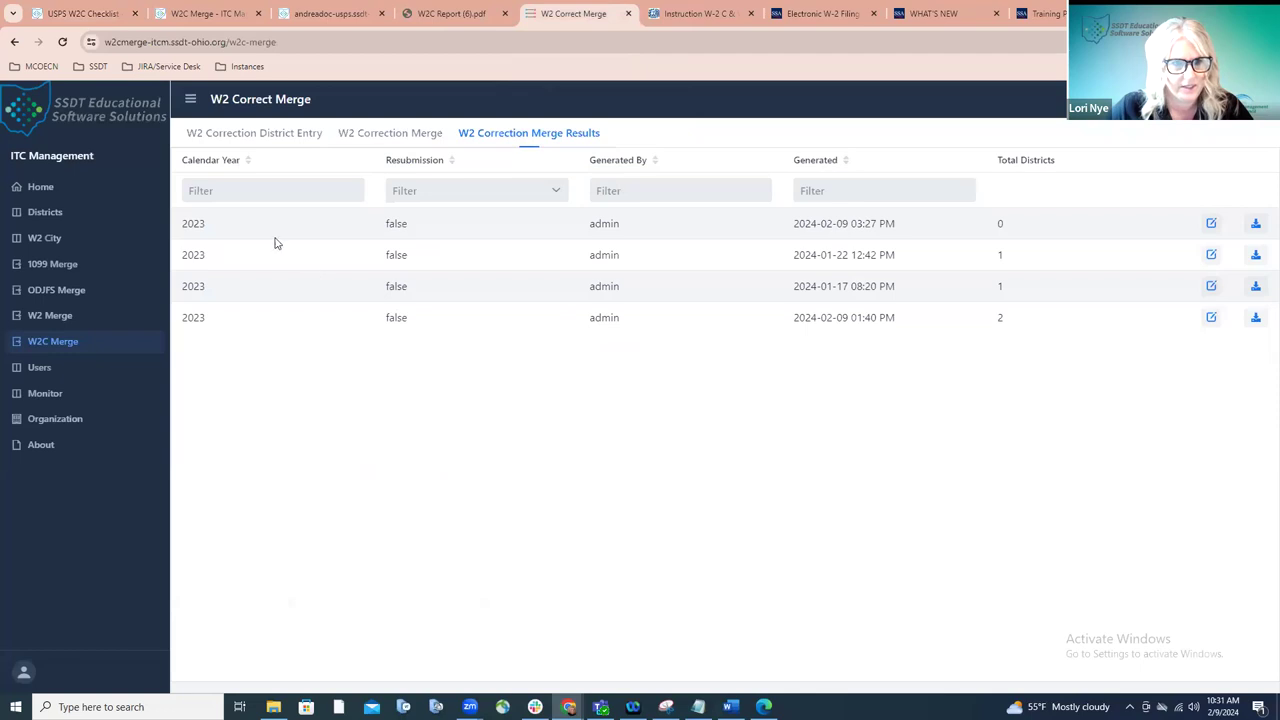
Step: Look at the Merge Results list, then return to the W2 Correction District Entry list
{"action": "left_click", "coordinate": [297, 137]}
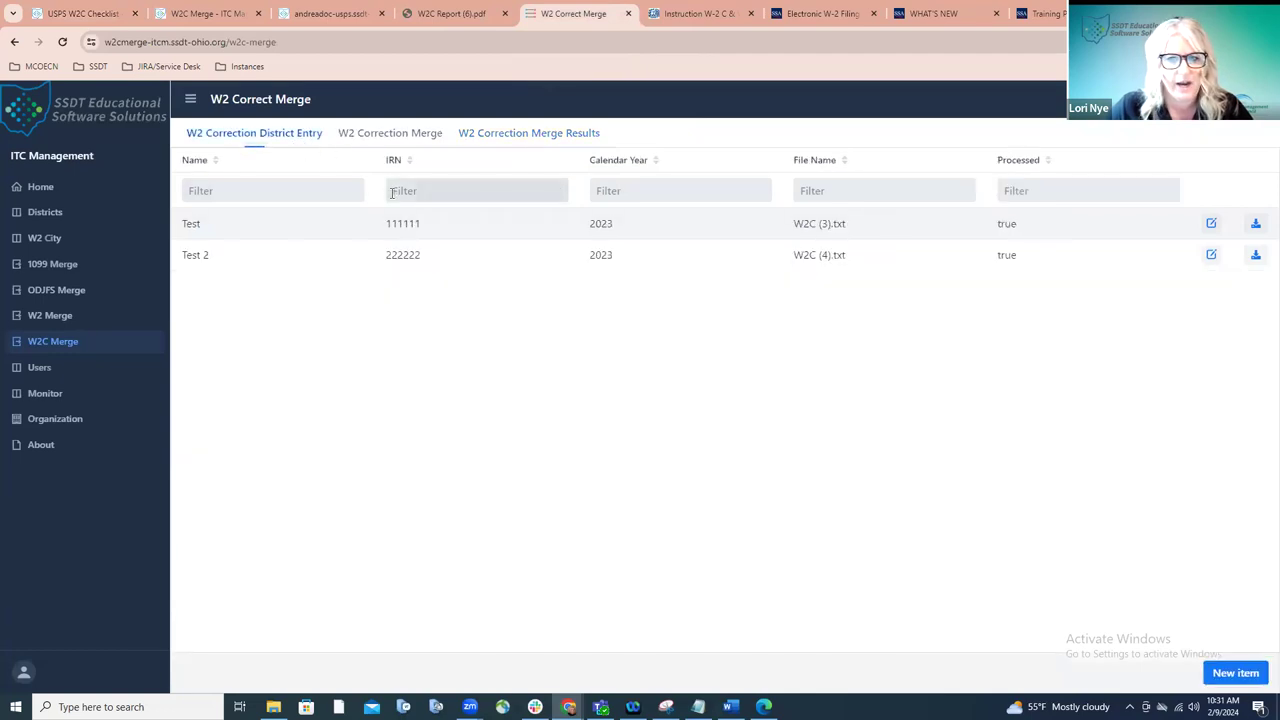
{"action": "left_click", "coordinate": [524, 136]}
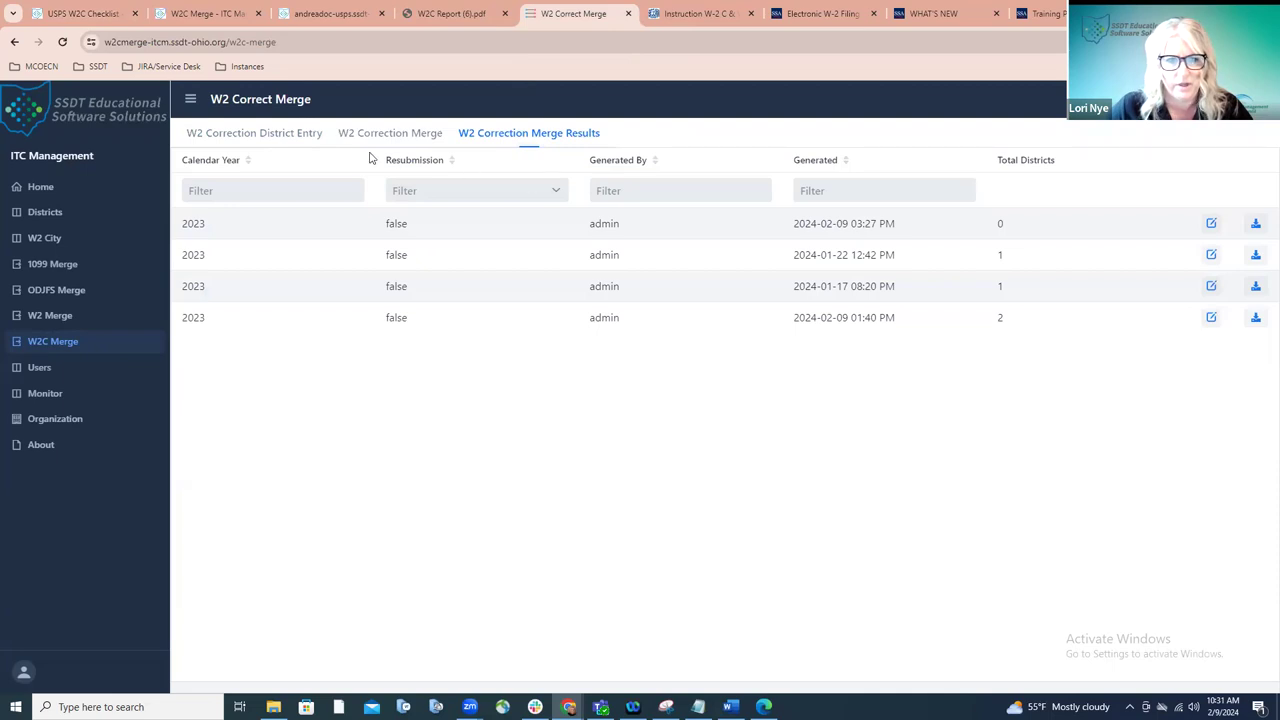
{"action": "left_click", "coordinate": [306, 144]}
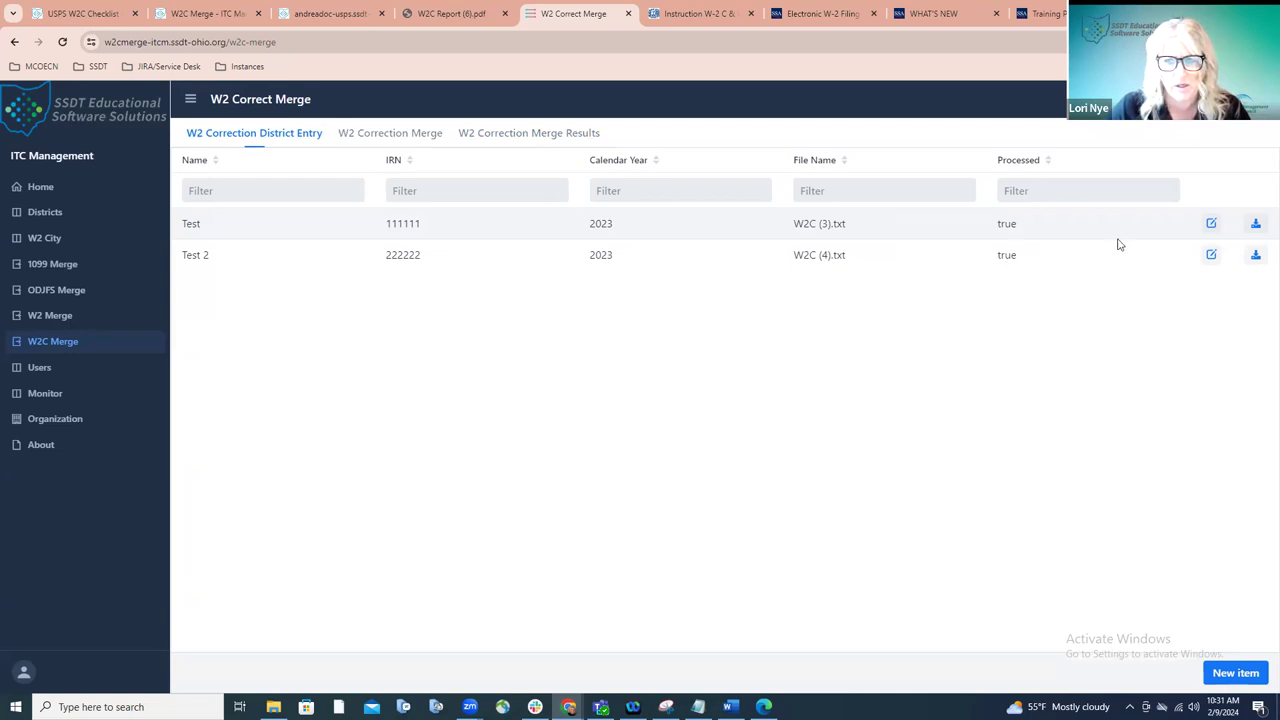
Step: Re-save the Test (111111) district entry with Processed still checked
{"action": "left_click", "coordinate": [1212, 225]}
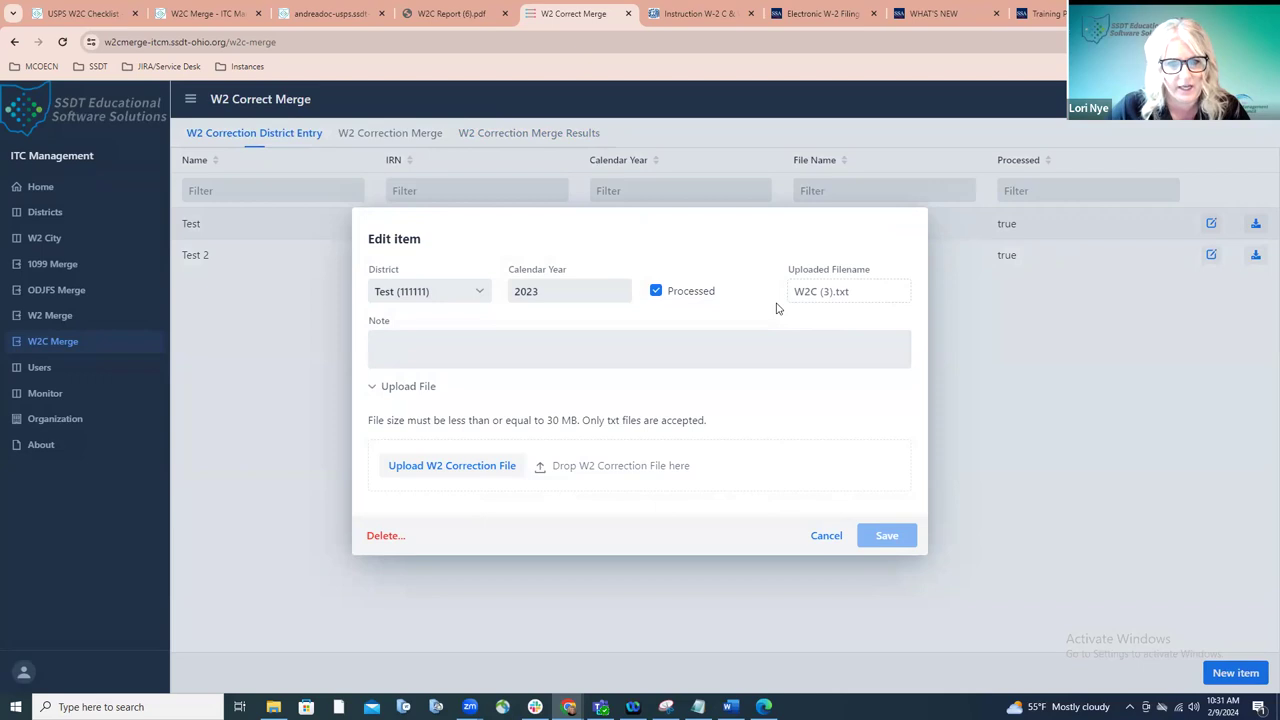
{"action": "left_click", "coordinate": [656, 291]}
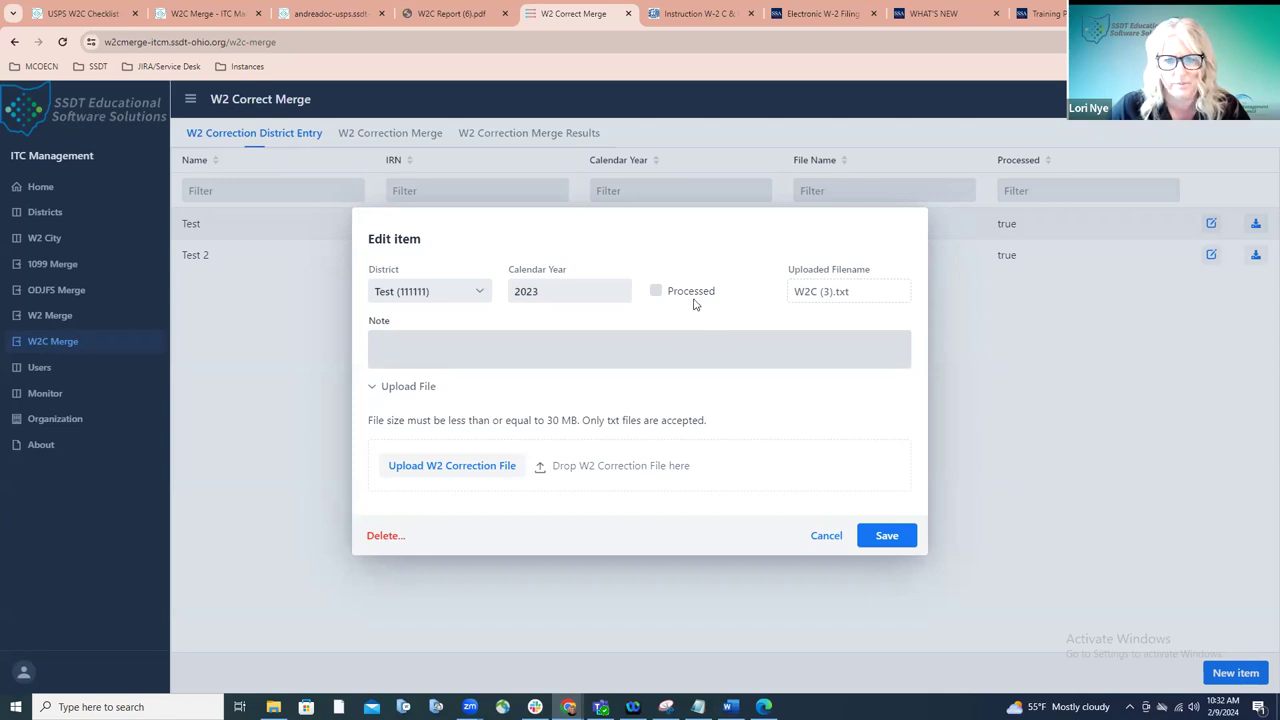
{"action": "left_click", "coordinate": [655, 290]}
{"action": "left_click", "coordinate": [885, 535]}
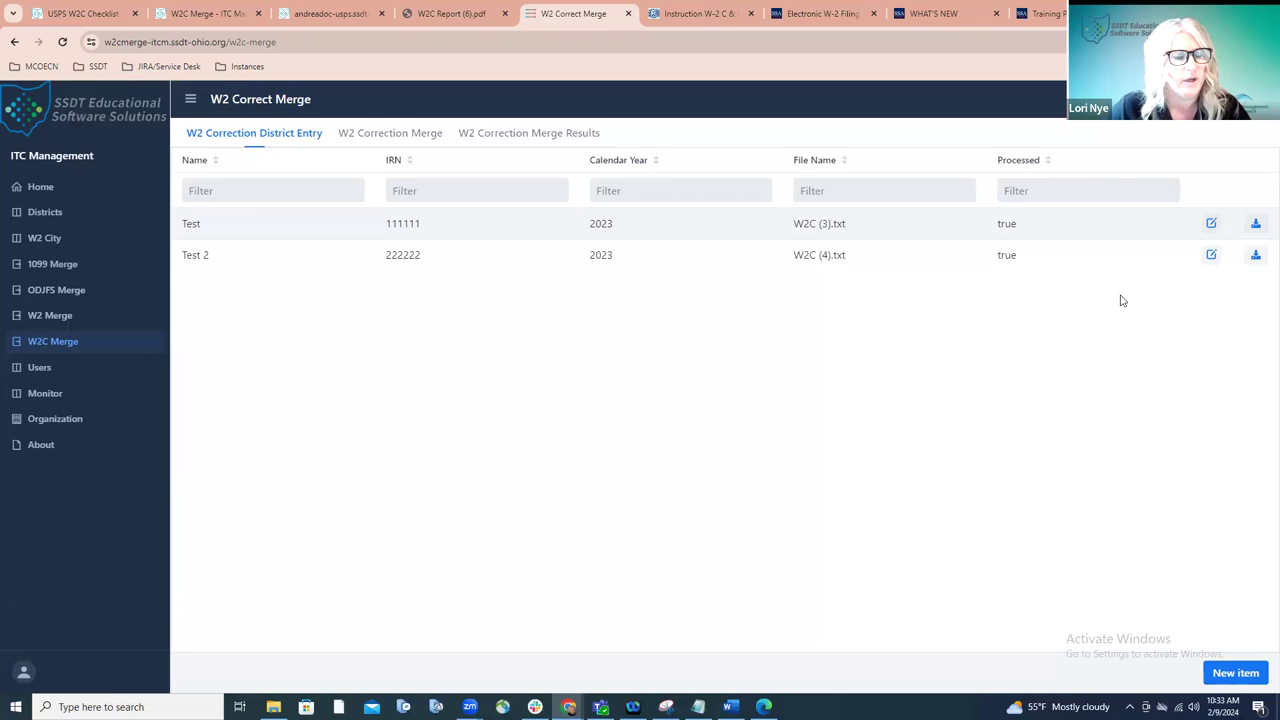
Step: In the USPS tab, browse the W-2 correction reports list and close it without choosing one
{"action": "left_click", "coordinate": [330, 16]}
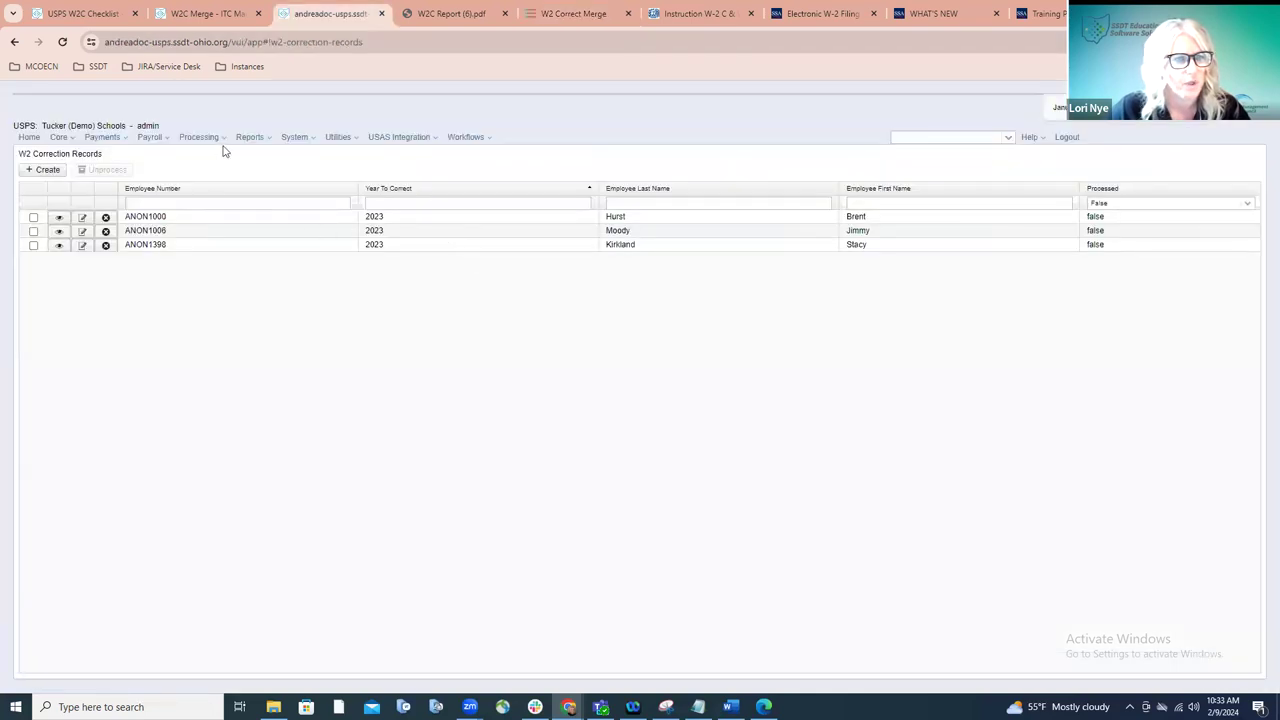
{"action": "left_click", "coordinate": [249, 137]}
{"action": "mouse_move", "coordinate": [261, 475]}
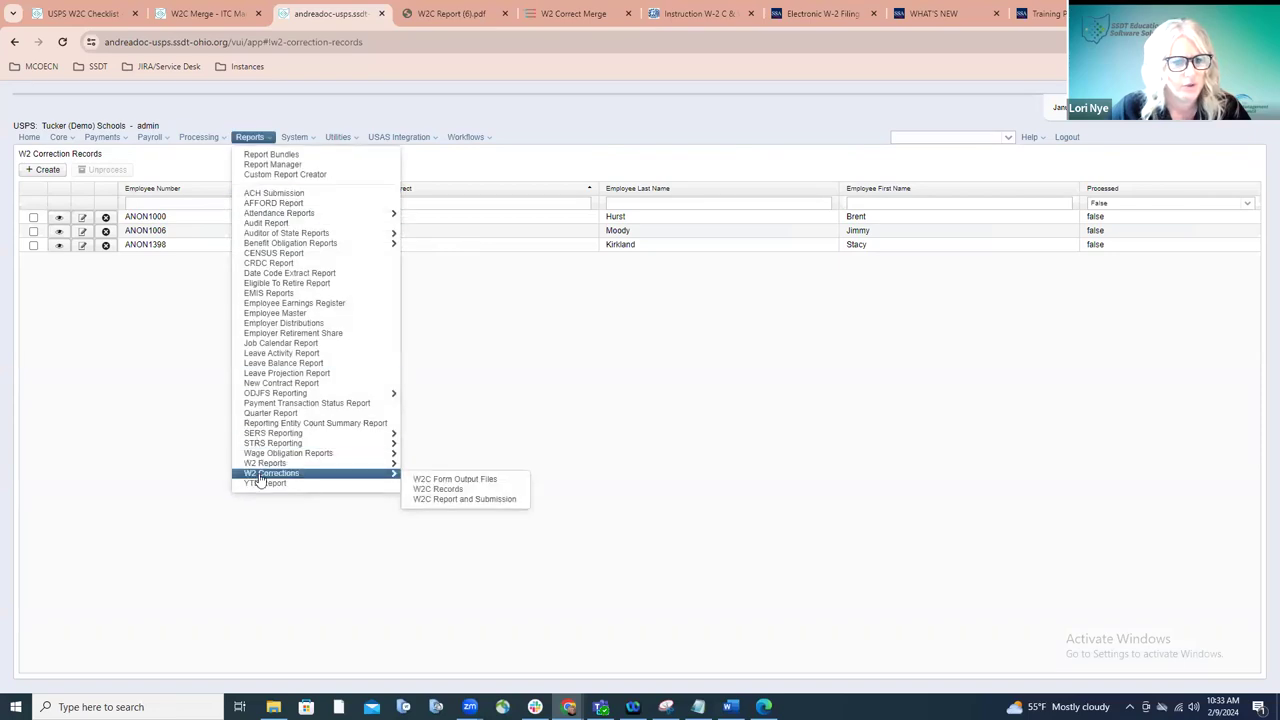
{"action": "left_click", "coordinate": [424, 489]}
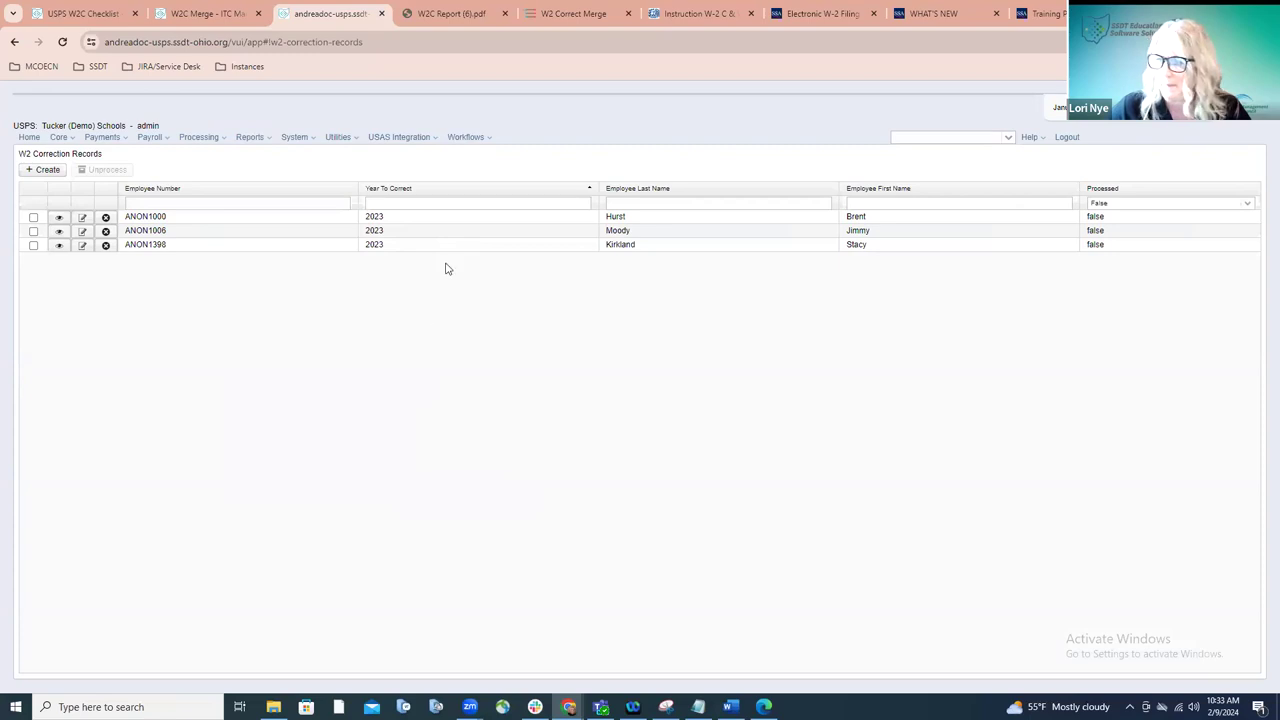
Step: Create a 2022 correction record for the employee found by searching 'hurst'
{"action": "left_click", "coordinate": [43, 169]}
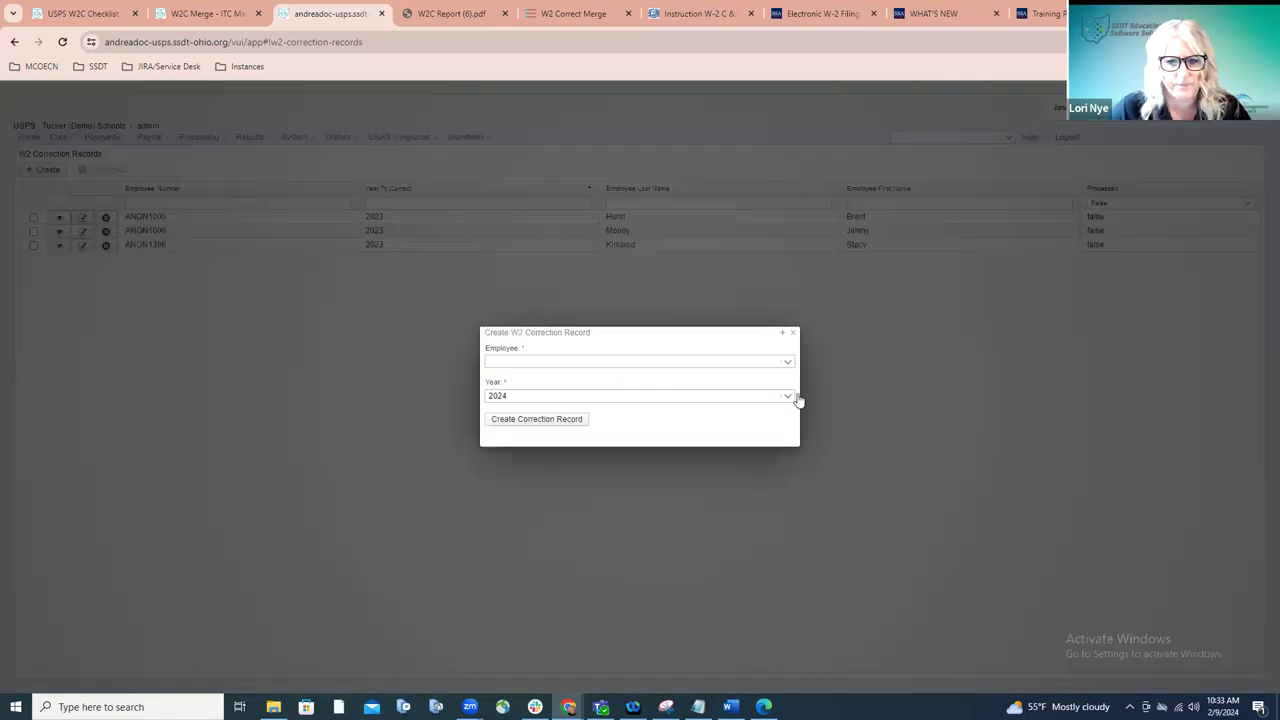
{"action": "left_click", "coordinate": [789, 397]}
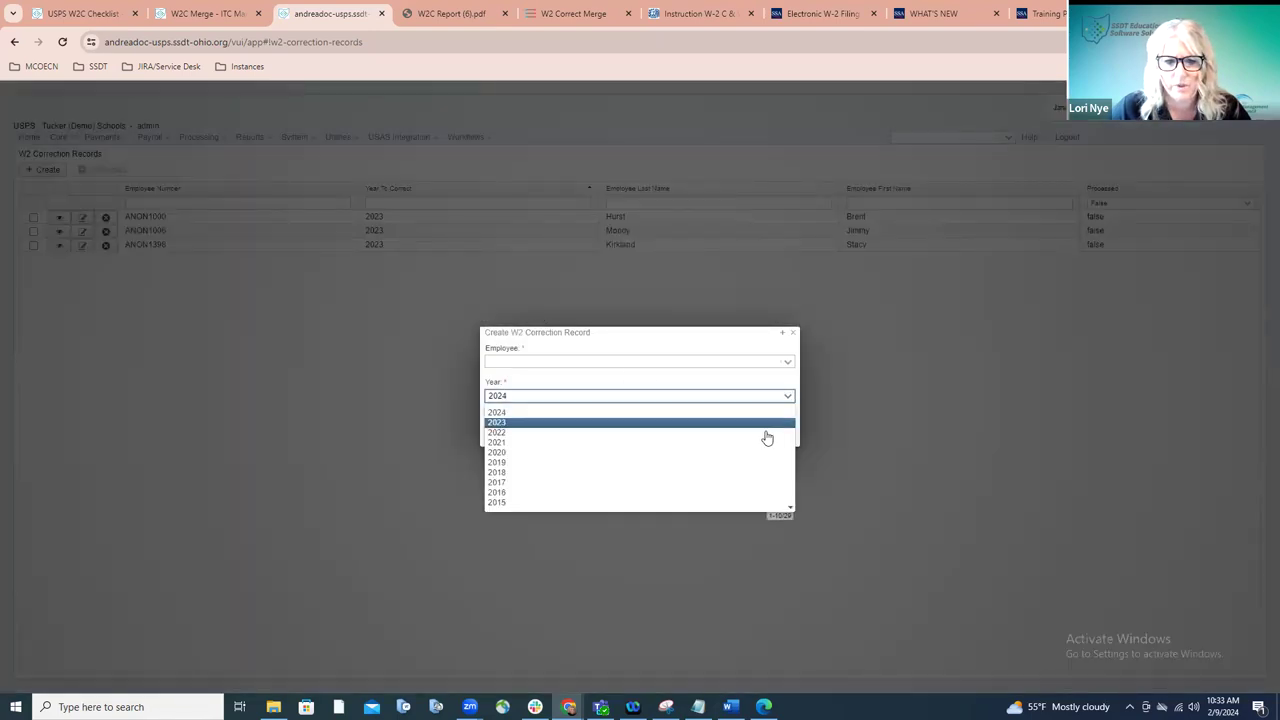
{"action": "left_click", "coordinate": [766, 433]}
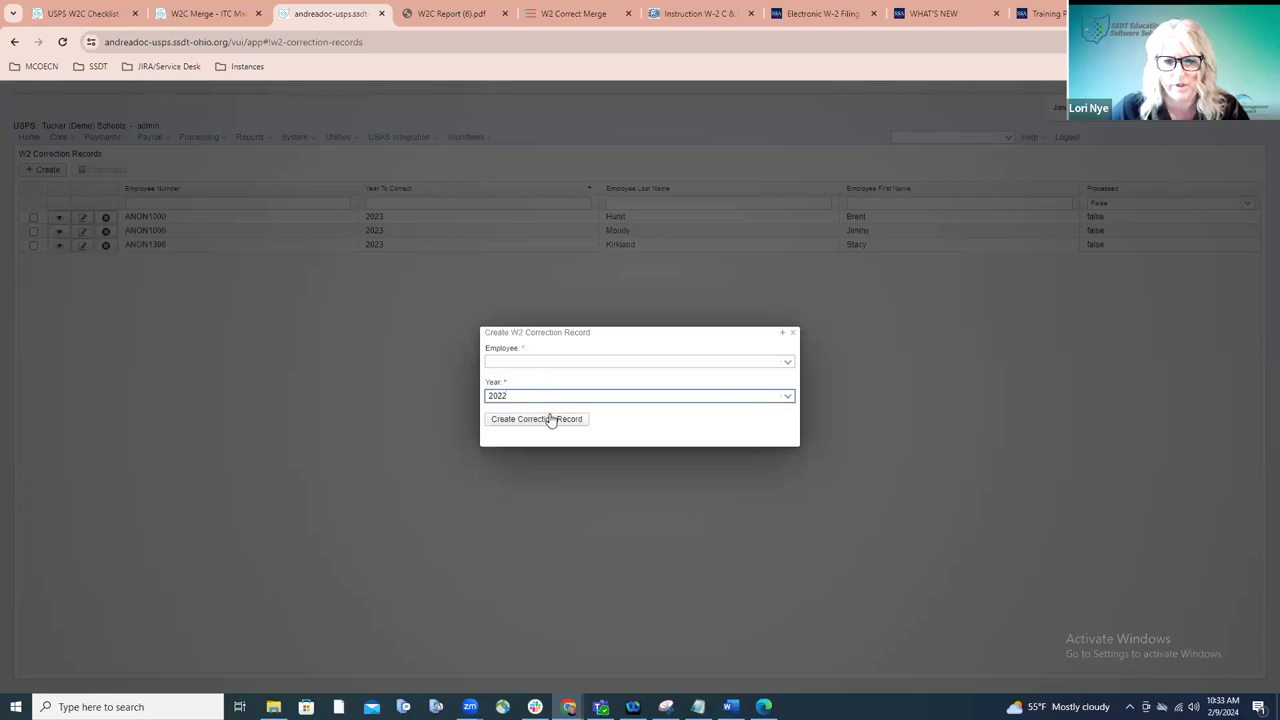
{"action": "left_click", "coordinate": [546, 357]}
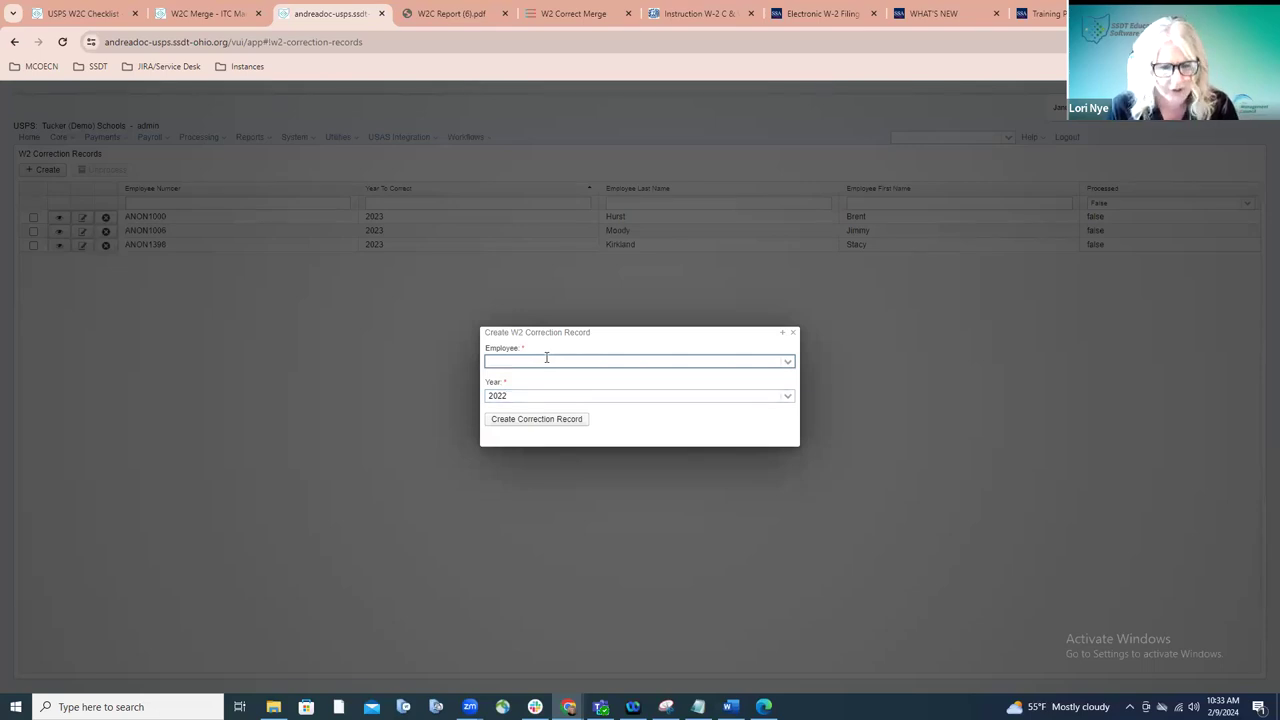
{"action": "type", "text": "hu"}
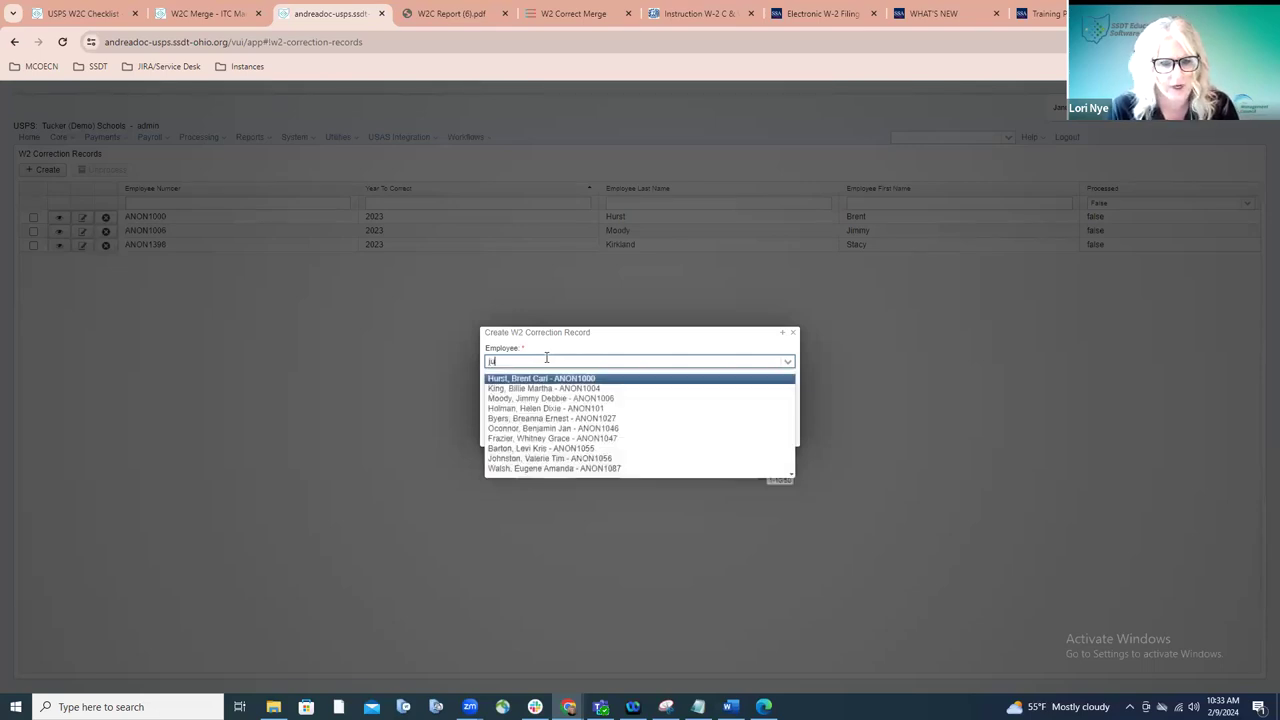
{"action": "type", "text": "rst"}
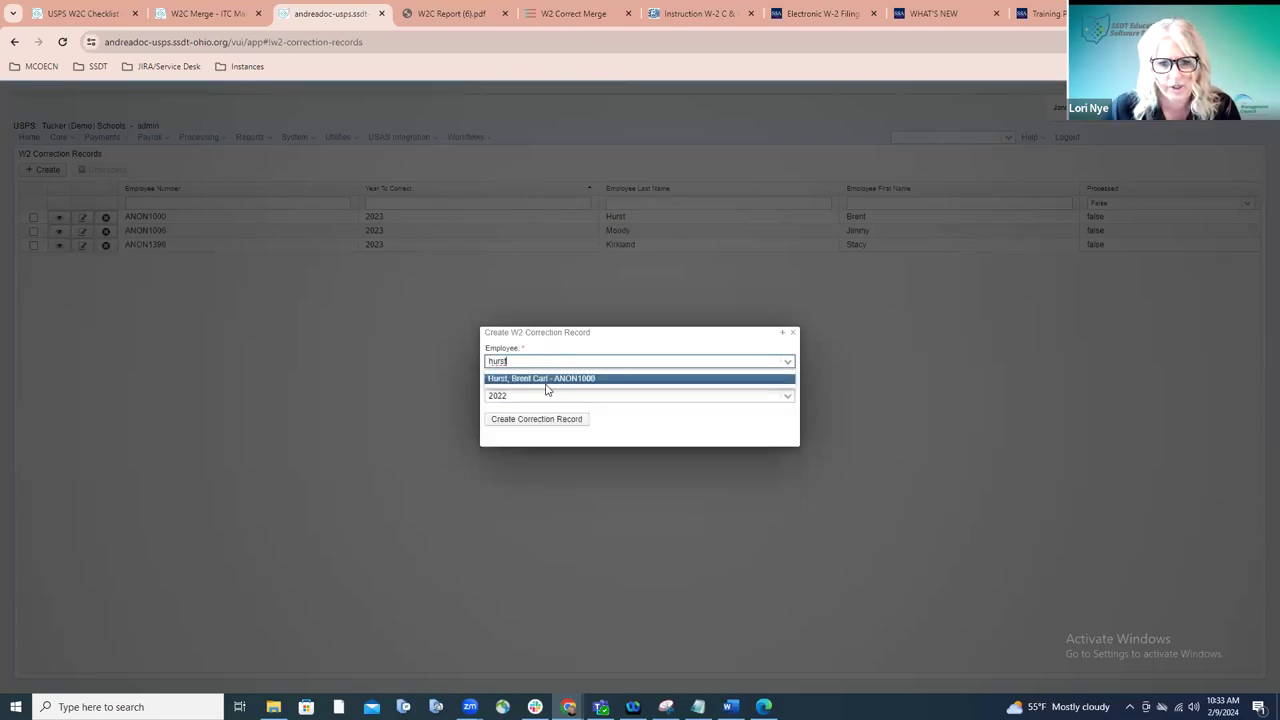
{"action": "left_click", "coordinate": [546, 385]}
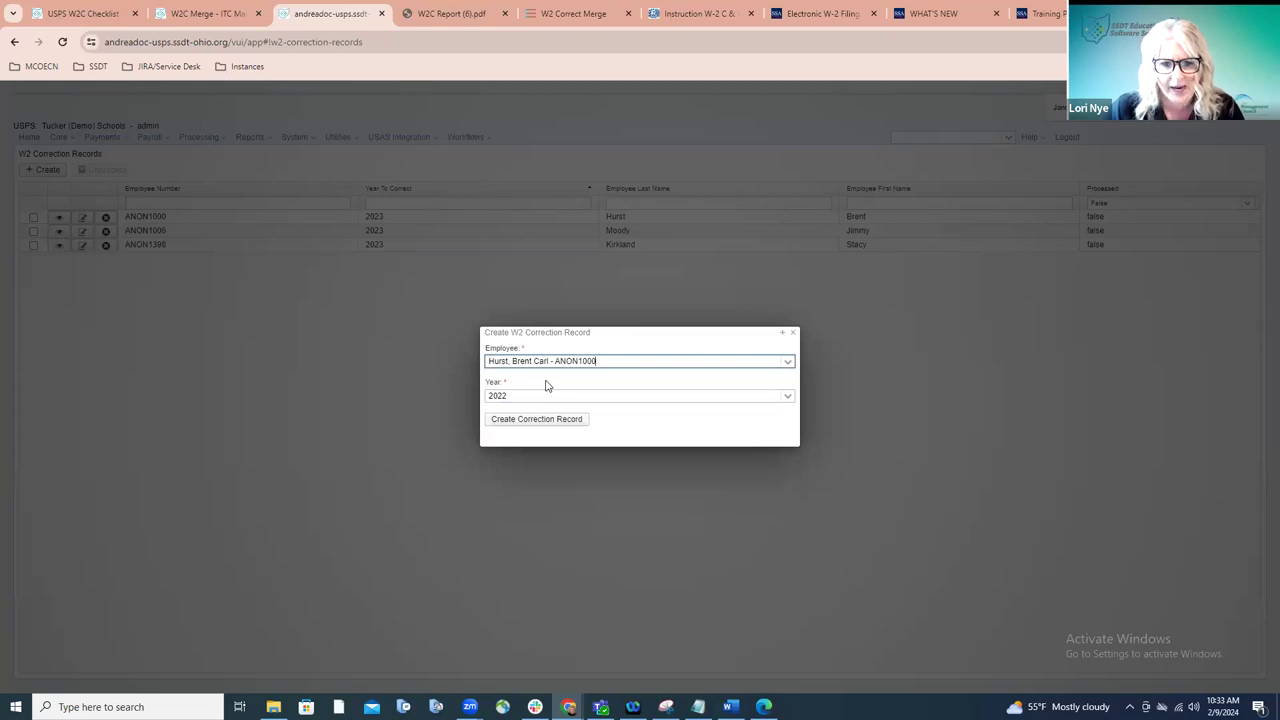
{"action": "left_click", "coordinate": [570, 419]}
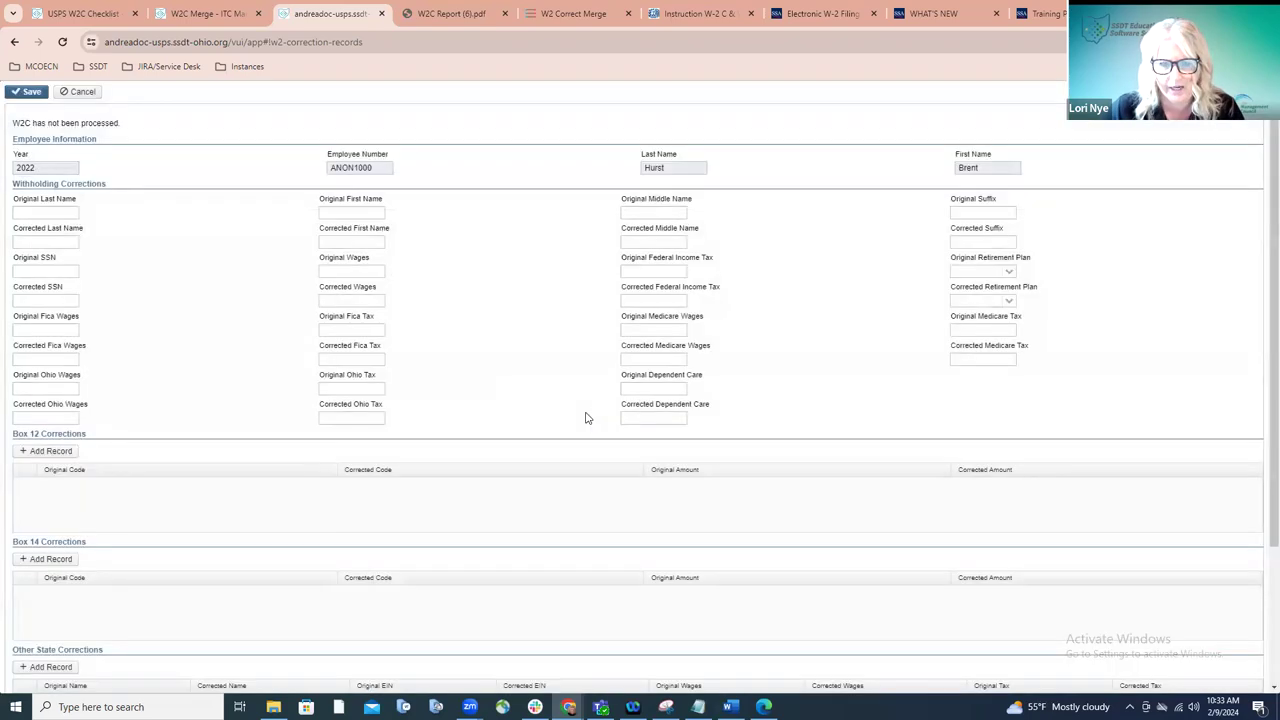
Step: Enter an original SSN, Original Ohio Tax 12,345 and Corrected Ohio Tax 1234567, then save
{"action": "left_click", "coordinate": [60, 273]}
{"action": "type", "text": "123456"}
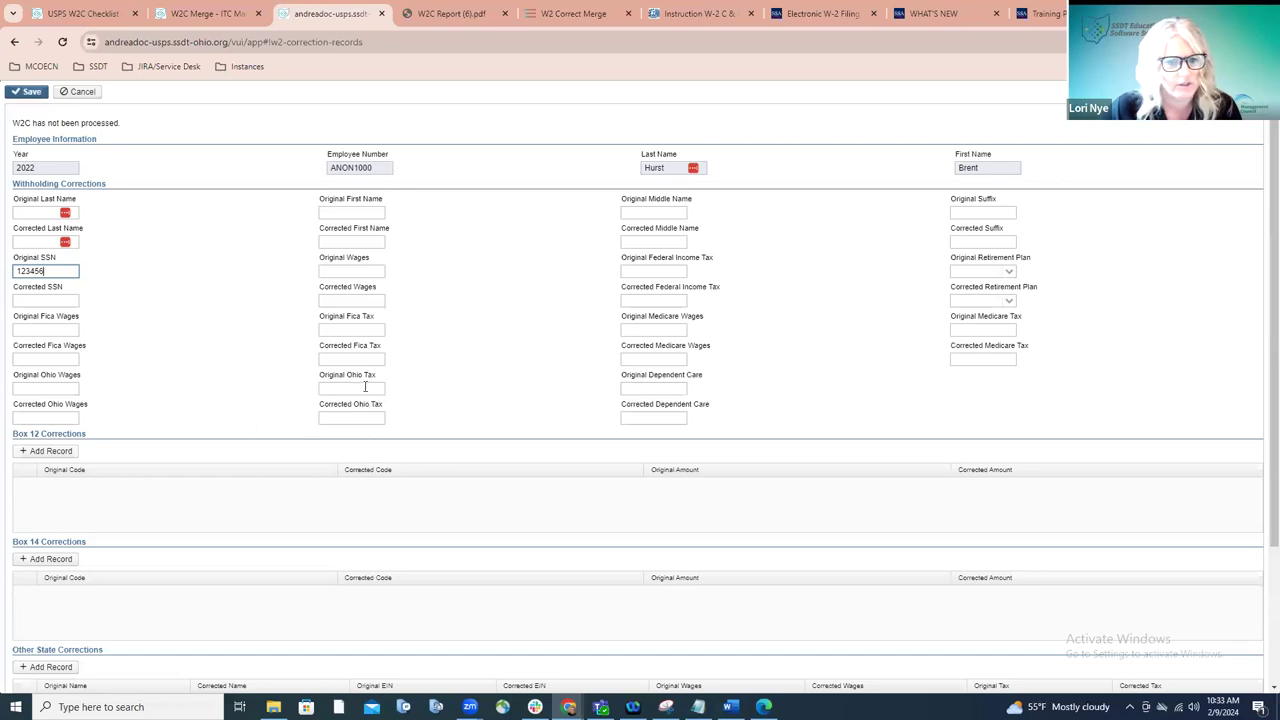
{"action": "left_click", "coordinate": [330, 388]}
{"action": "type", "text": "12,34"}
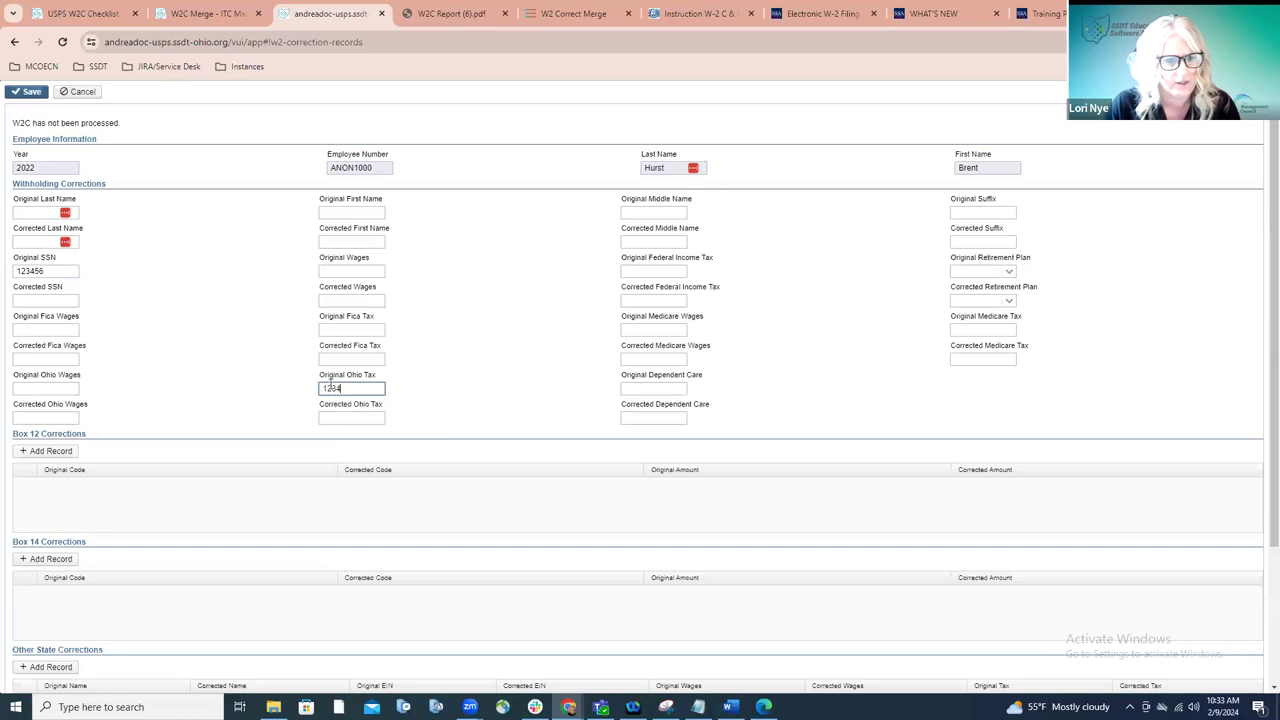
{"action": "type", "text": "5"}
{"action": "left_click", "coordinate": [340, 416]}
{"action": "type", "text": "1234567"}
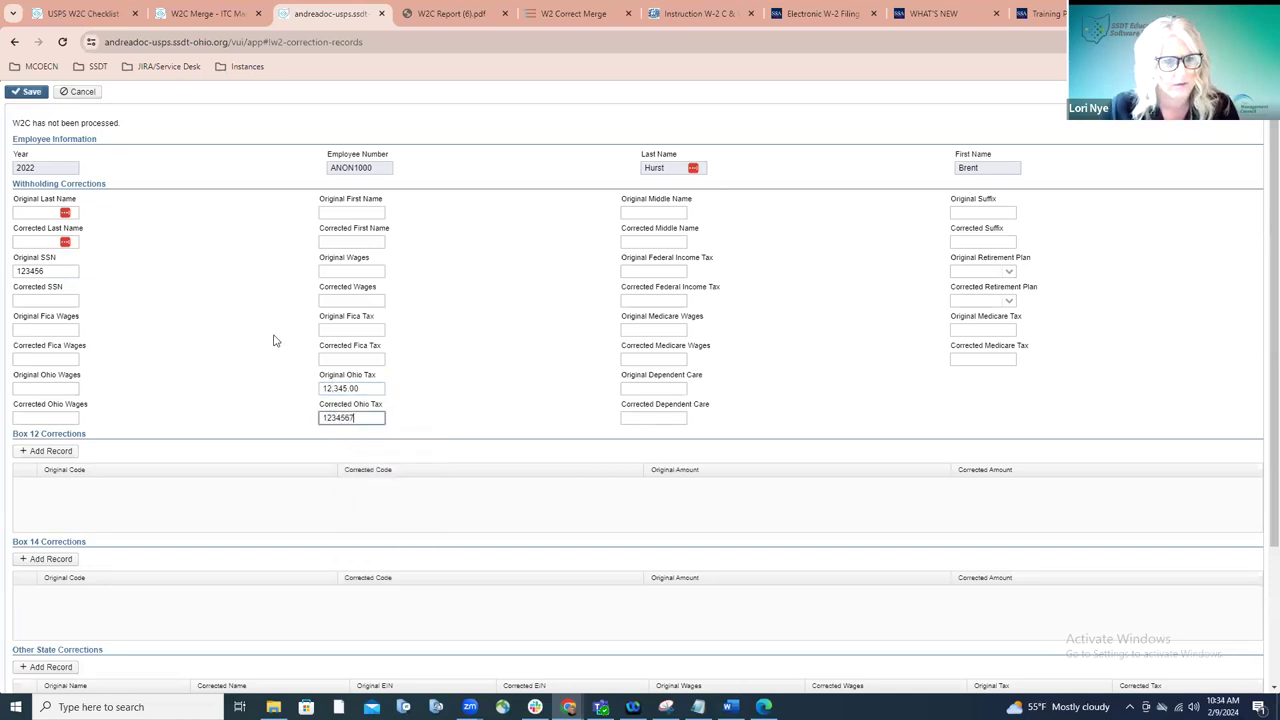
{"action": "left_click", "coordinate": [28, 92]}
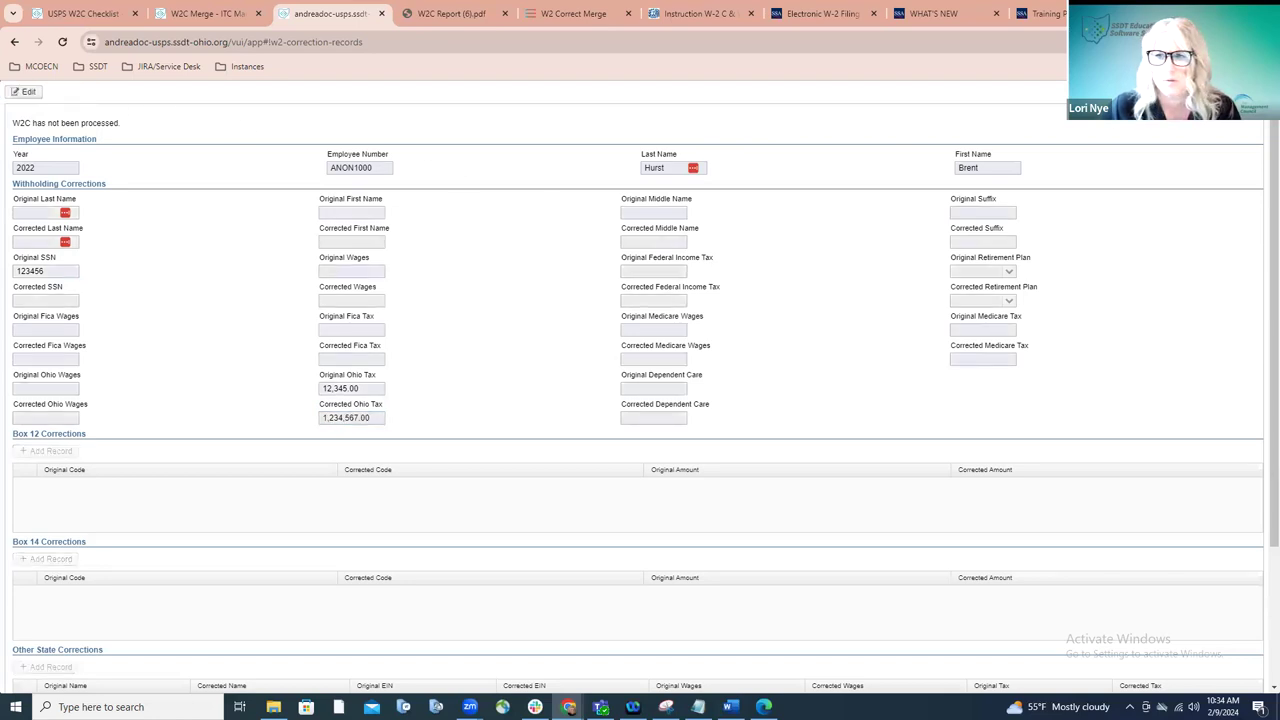
Step: Close the correction record and go to the W2C Report and Submission page
{"action": "left_click", "coordinate": [1262, 91]}
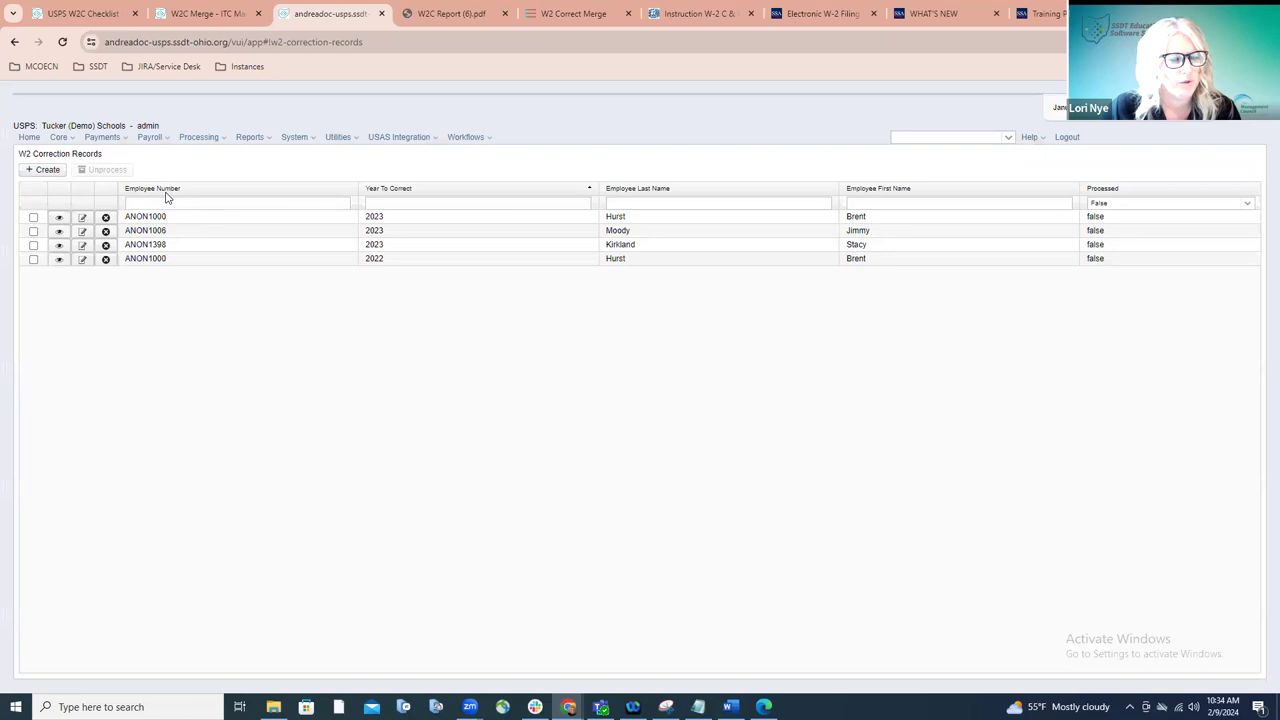
{"action": "left_click", "coordinate": [249, 137]}
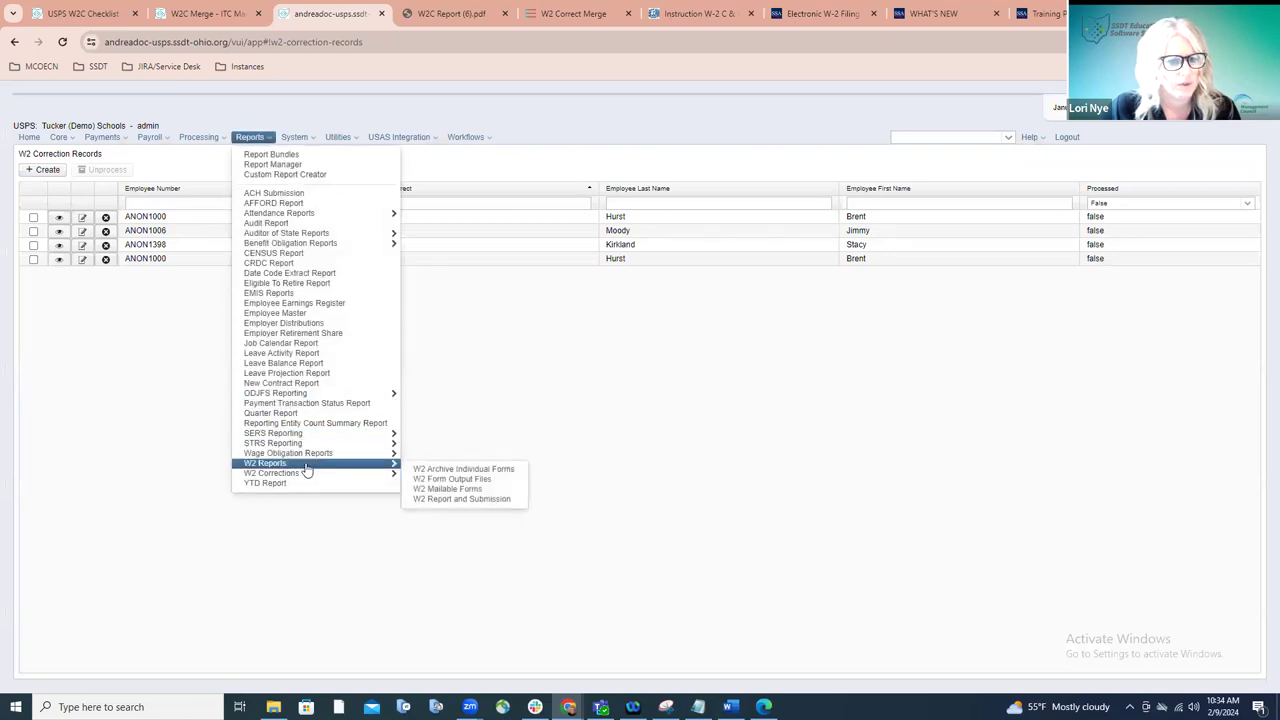
{"action": "mouse_move", "coordinate": [305, 474]}
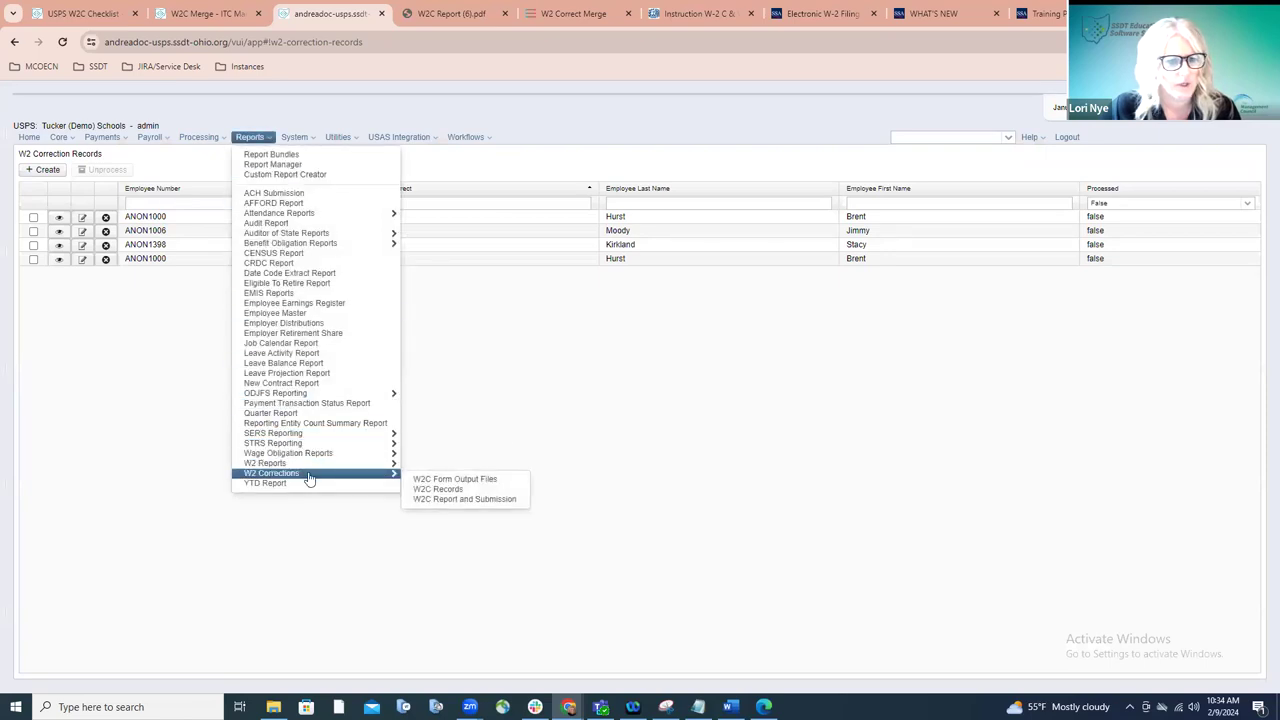
{"action": "left_click", "coordinate": [449, 499]}
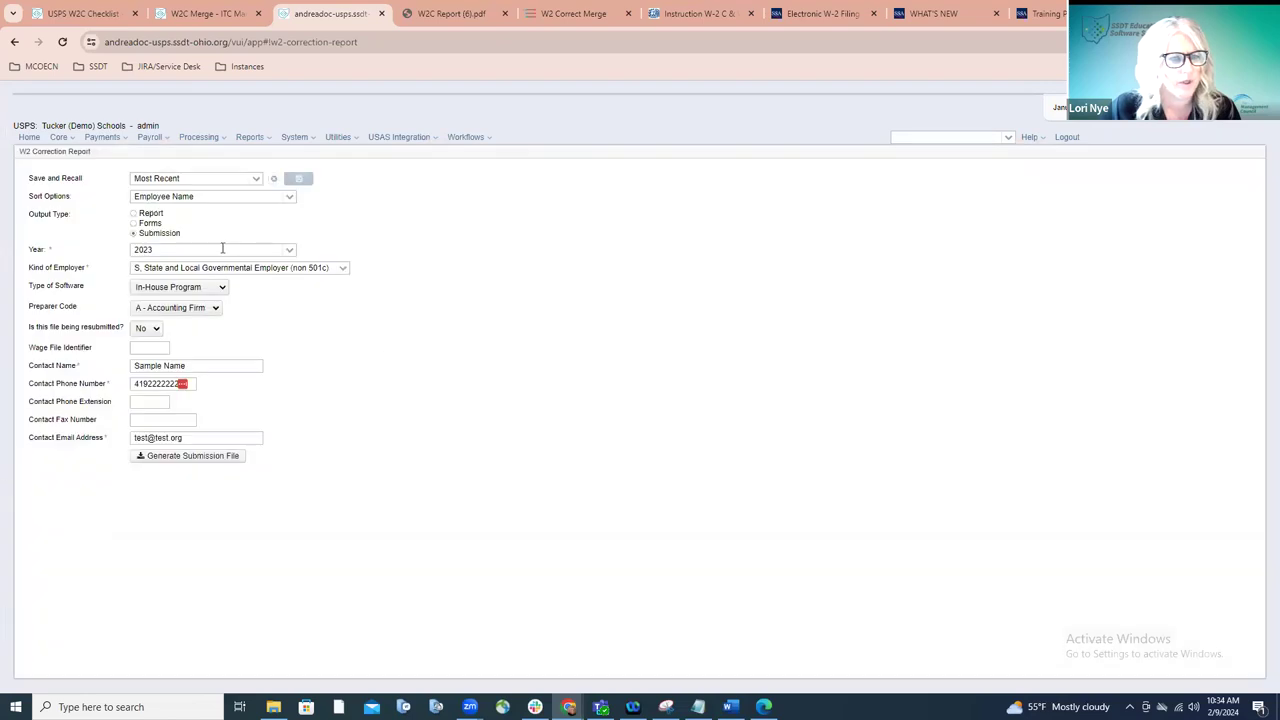
Step: Generate W-2c Forms output for year 2022
{"action": "left_click", "coordinate": [155, 223]}
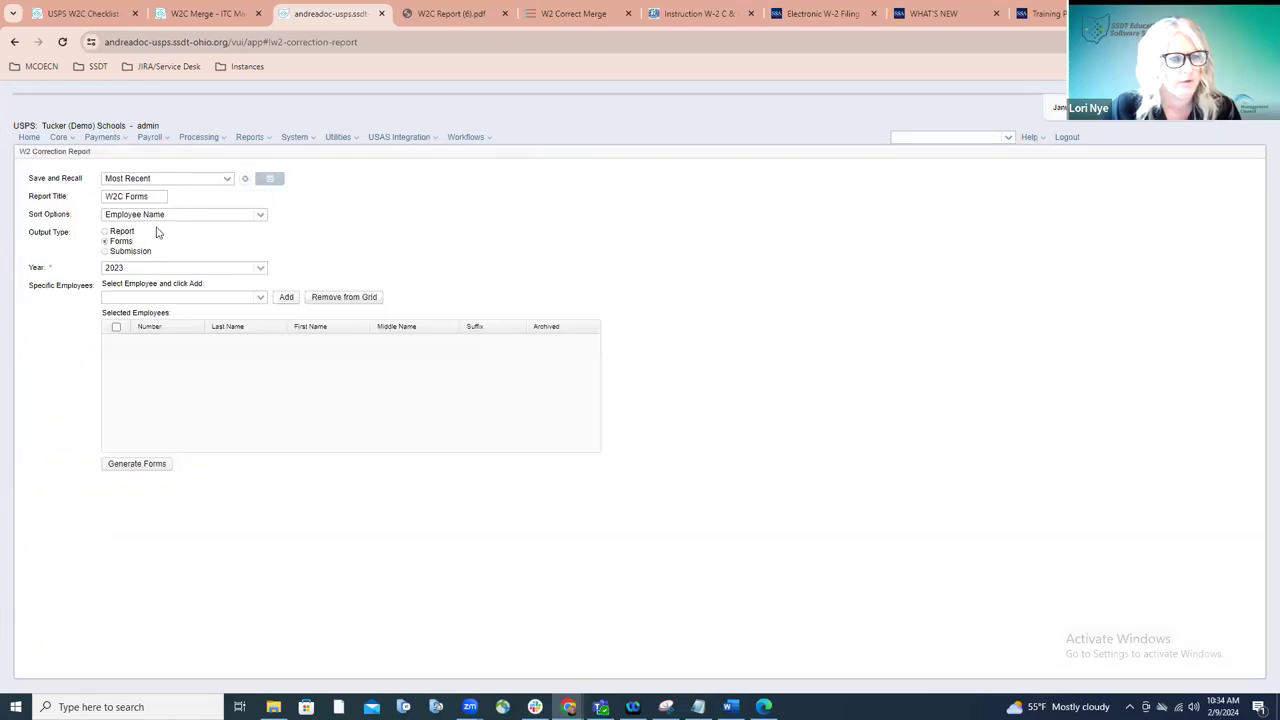
{"action": "left_click", "coordinate": [260, 268]}
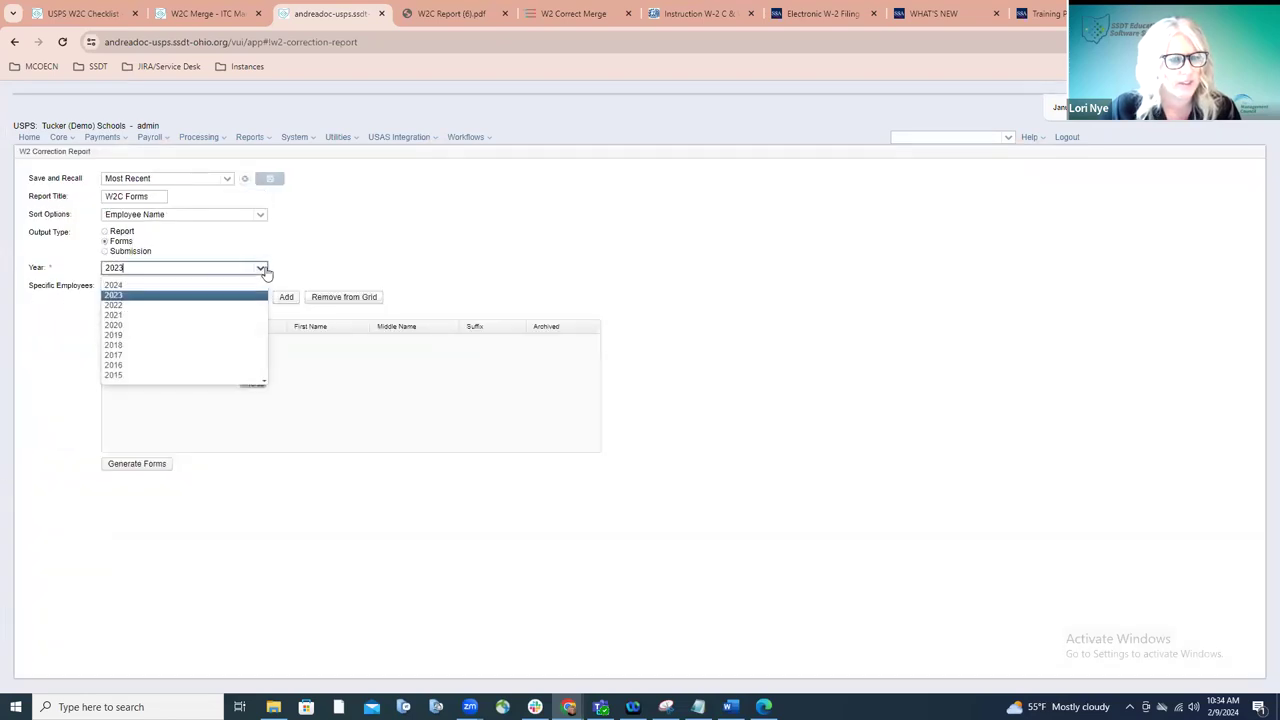
{"action": "left_click", "coordinate": [230, 305]}
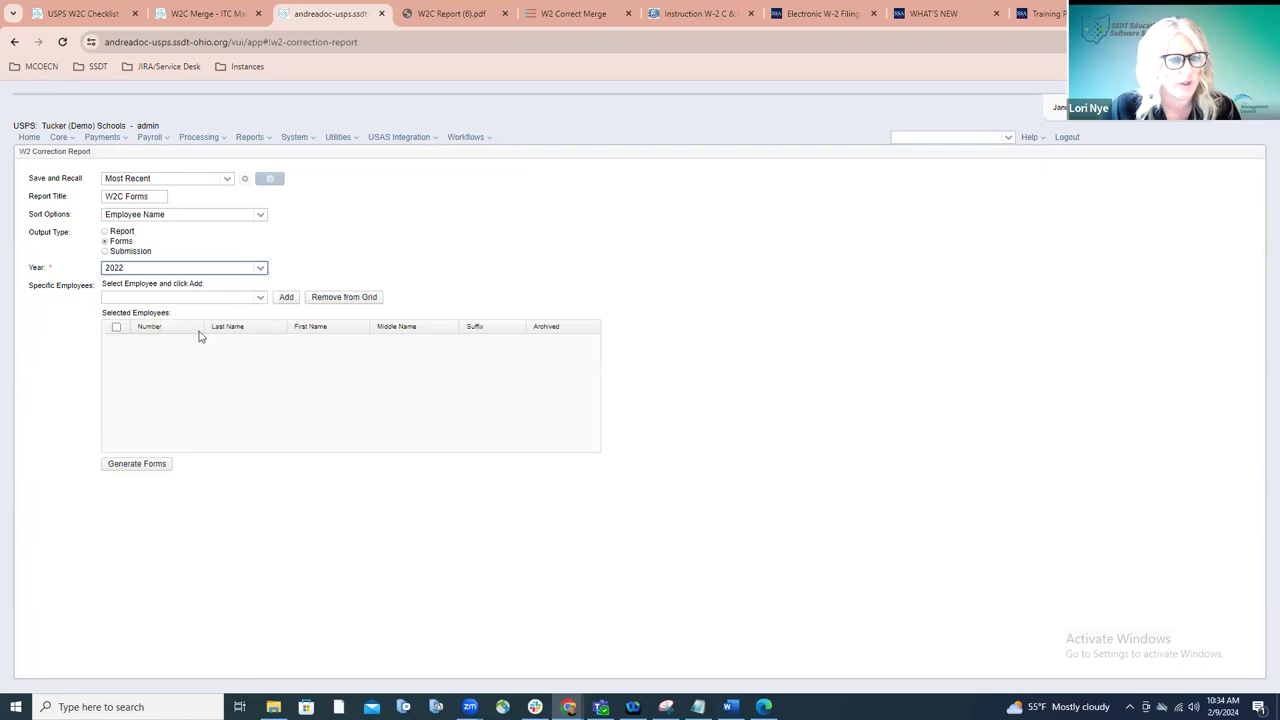
{"action": "left_click", "coordinate": [145, 465]}
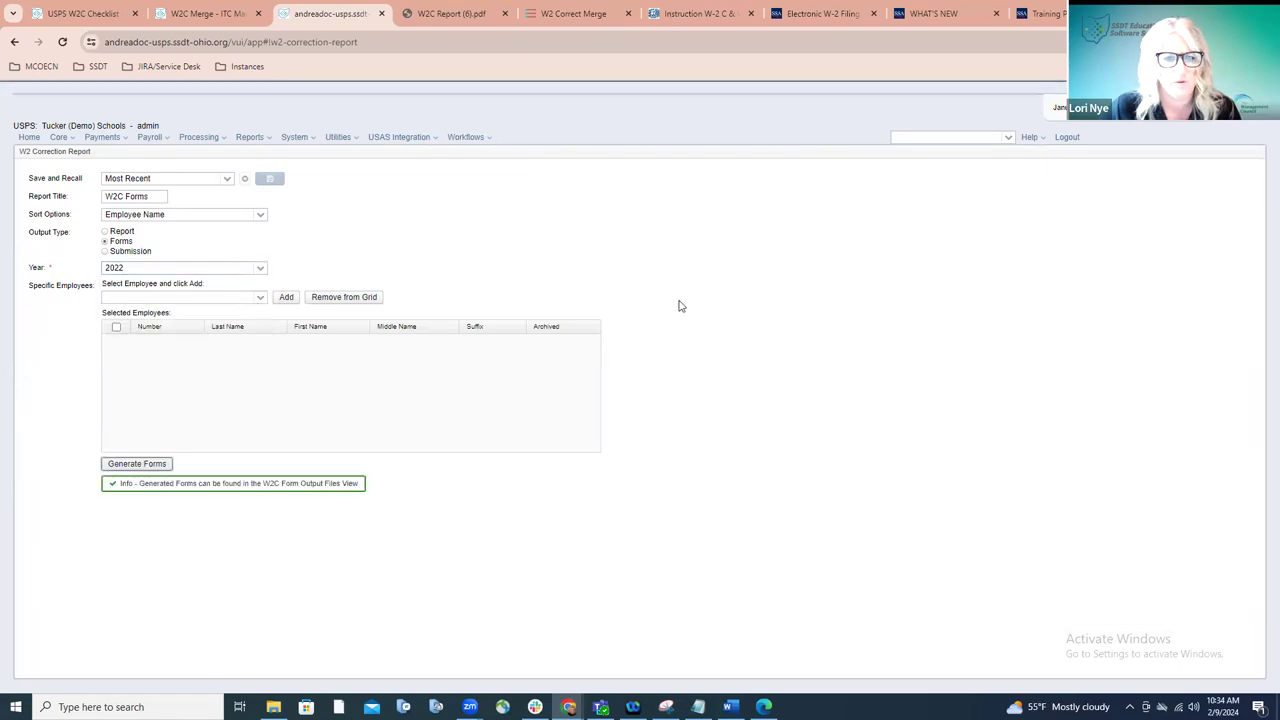
{"action": "left_click", "coordinate": [249, 140]}
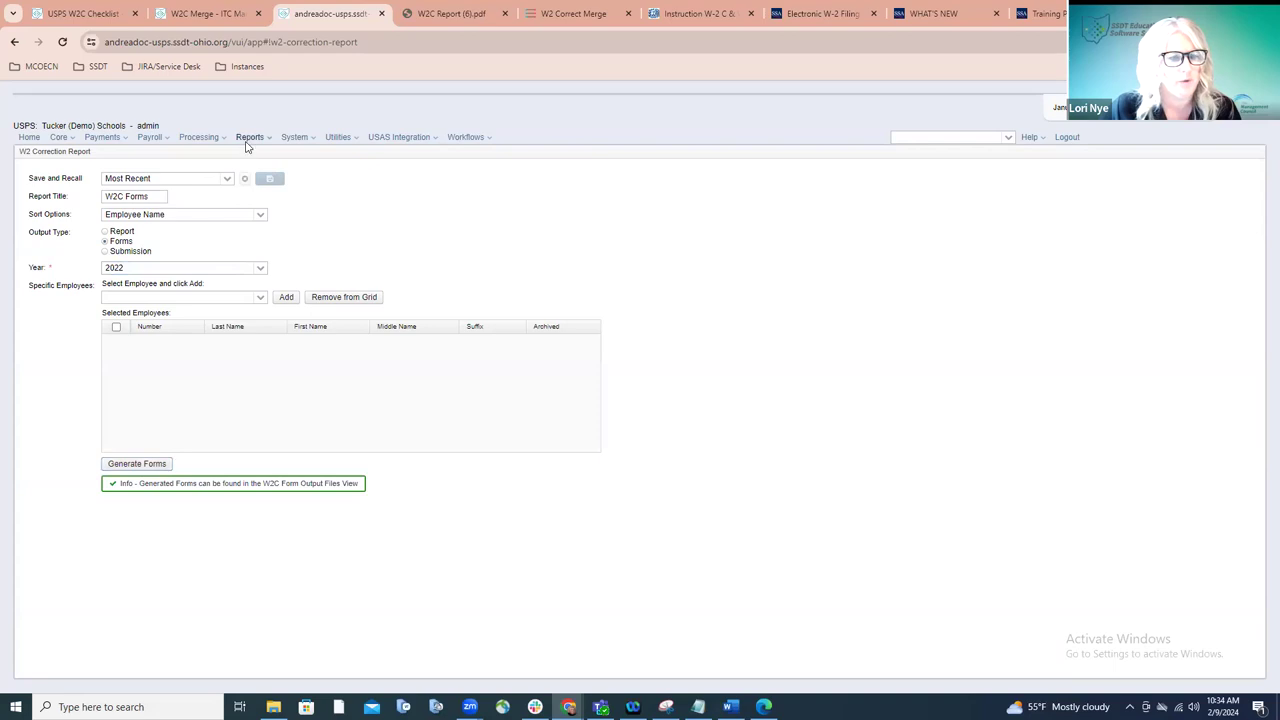
Step: Download the 2022 W2C Forms.zip from the W2C Form Output Files list
{"action": "mouse_move", "coordinate": [311, 473]}
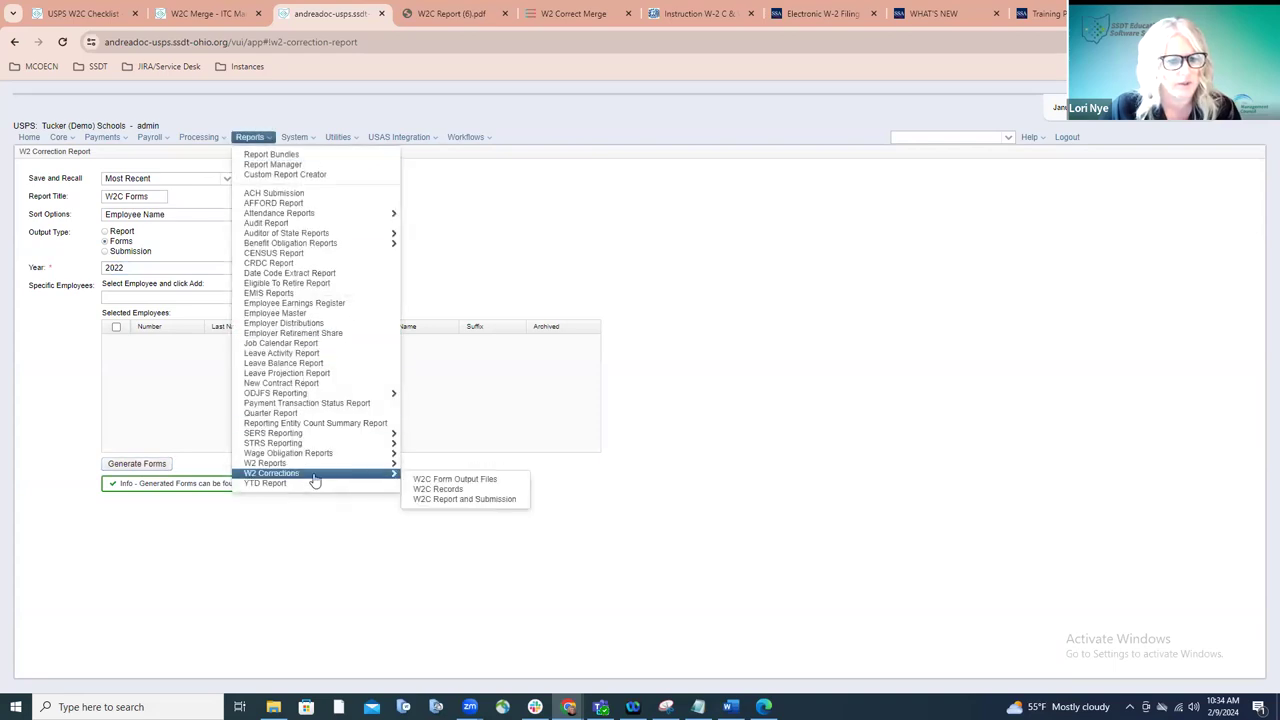
{"action": "left_click", "coordinate": [421, 482]}
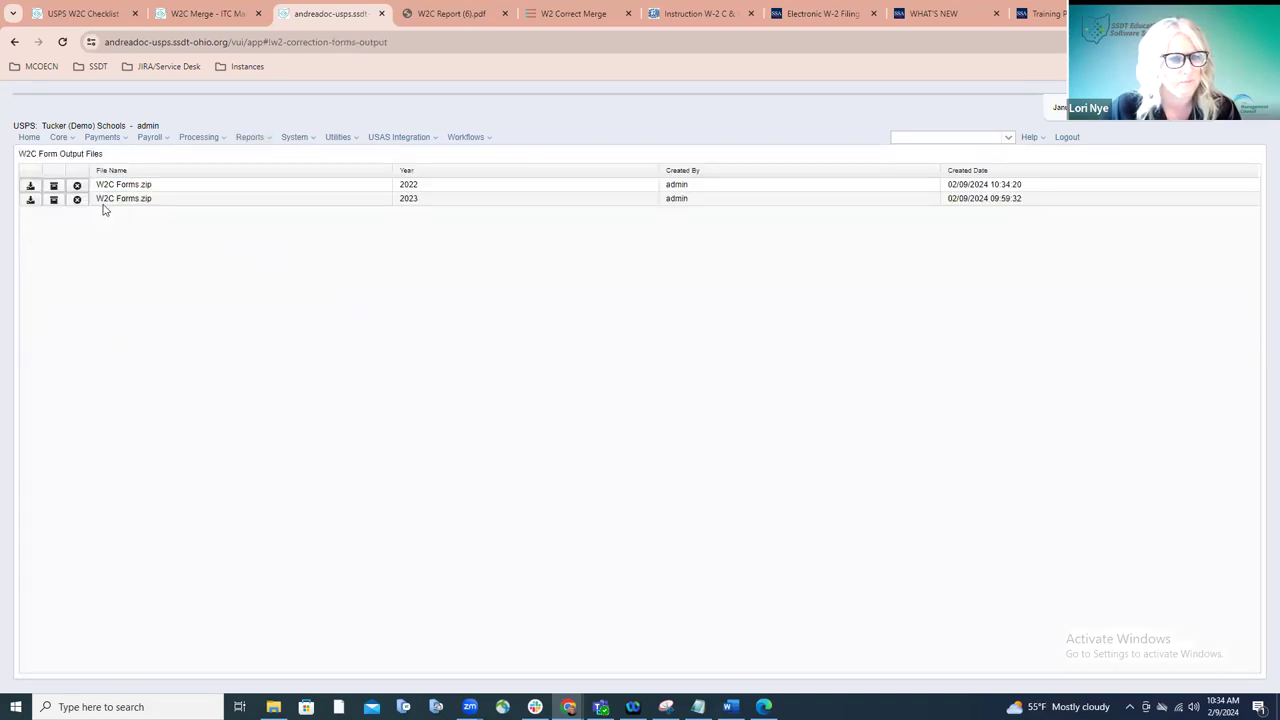
{"action": "left_click", "coordinate": [31, 186]}
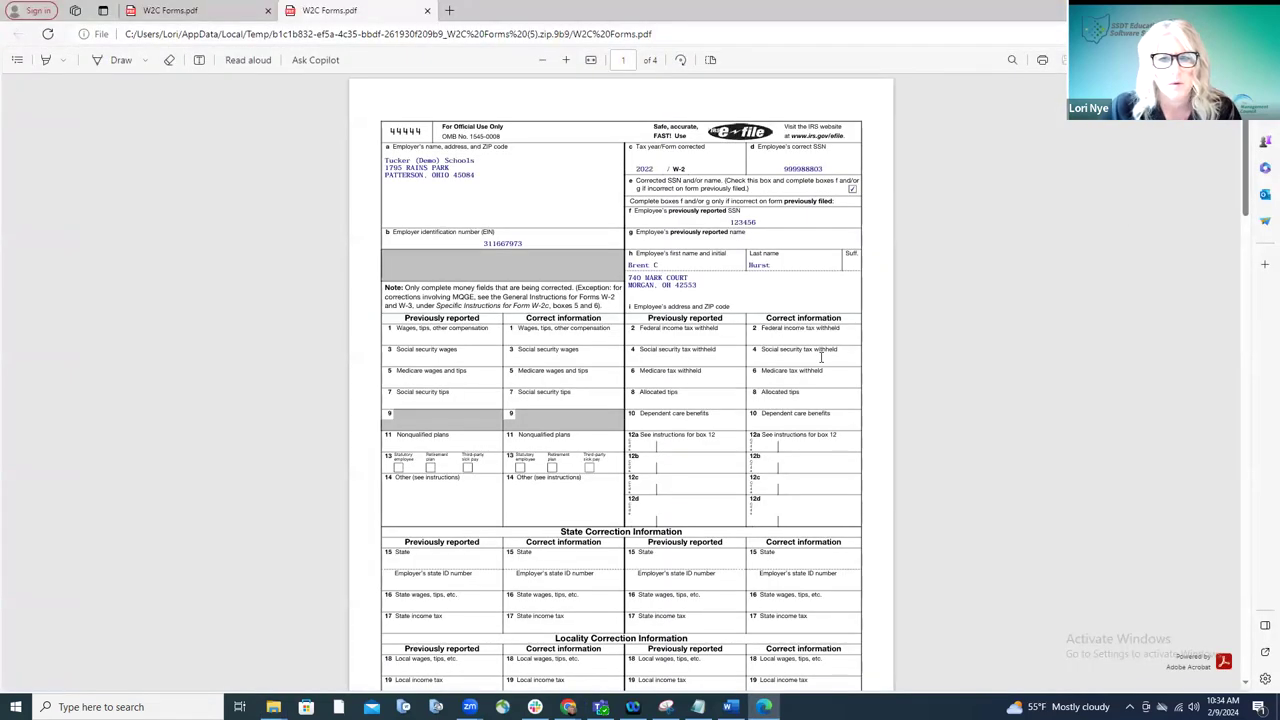
Step: Scroll through the 4-page 2022 W-2c PDF, then switch back to the output files list in Chrome
{"action": "scroll", "coordinate": [822, 357], "scroll_direction": "down", "scroll_amount": 3}
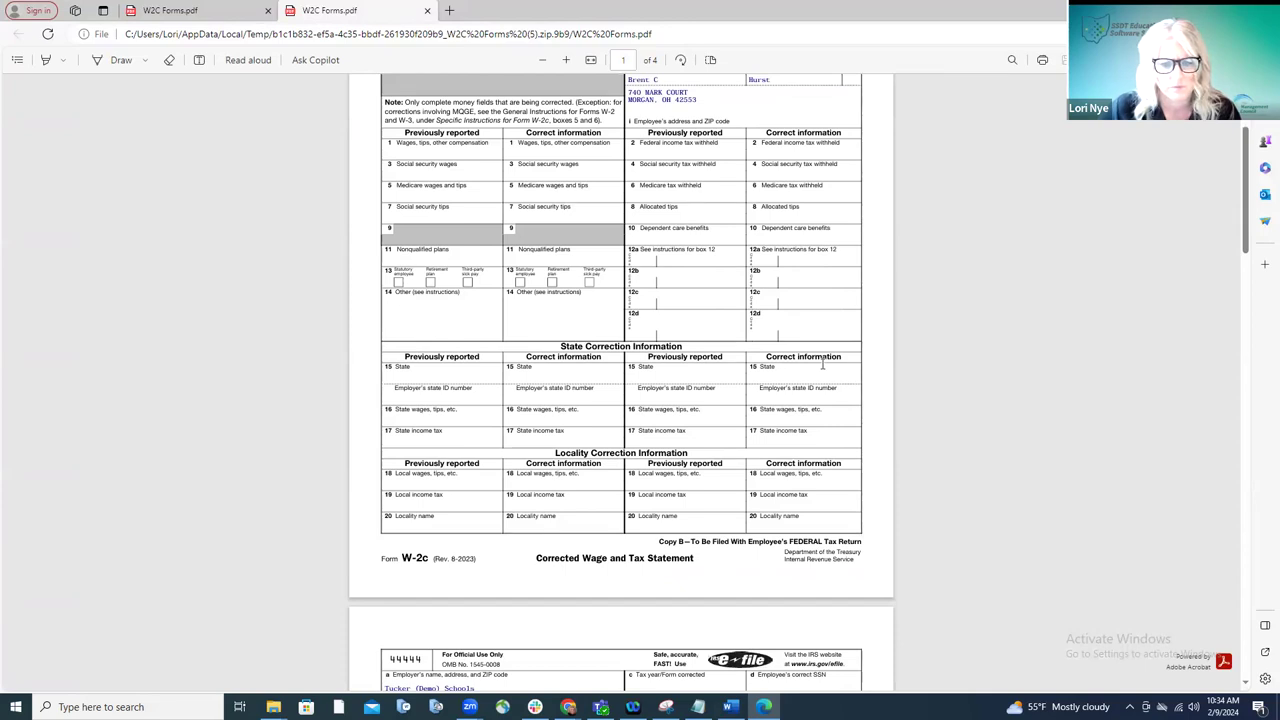
{"action": "scroll", "coordinate": [822, 365], "scroll_direction": "up", "scroll_amount": 3}
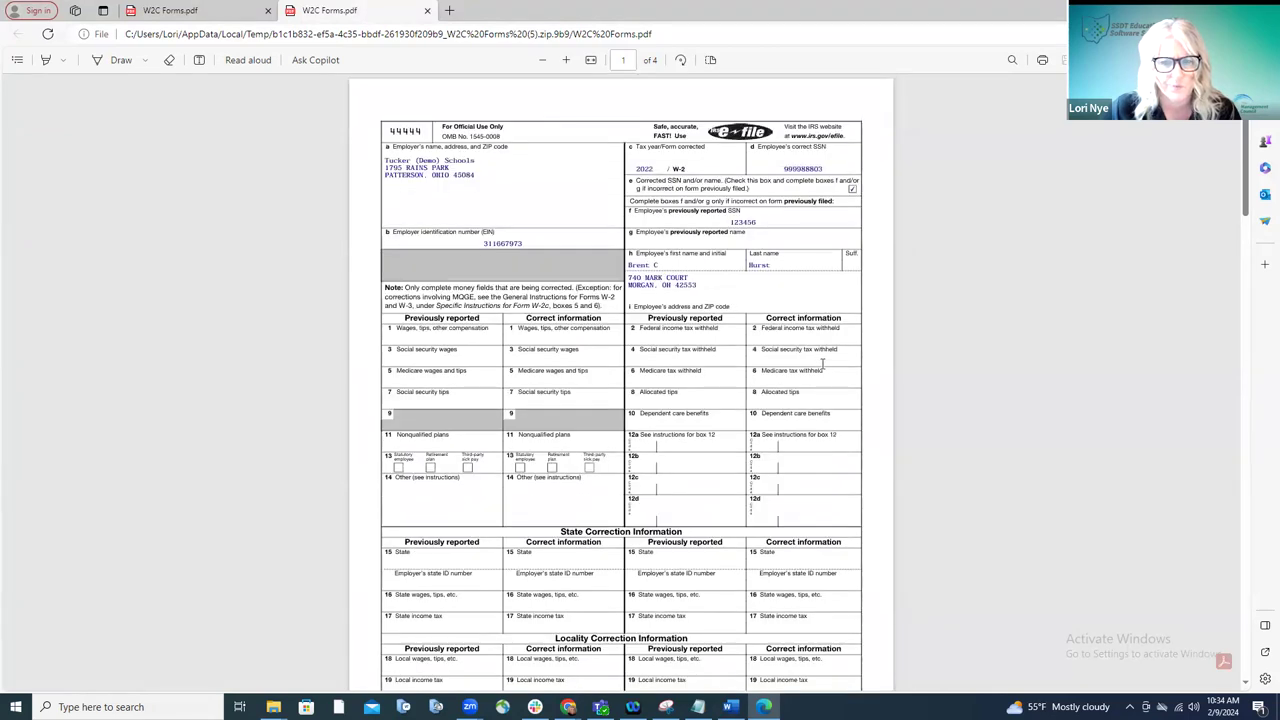
{"action": "scroll", "coordinate": [822, 365], "scroll_direction": "down", "scroll_amount": 2}
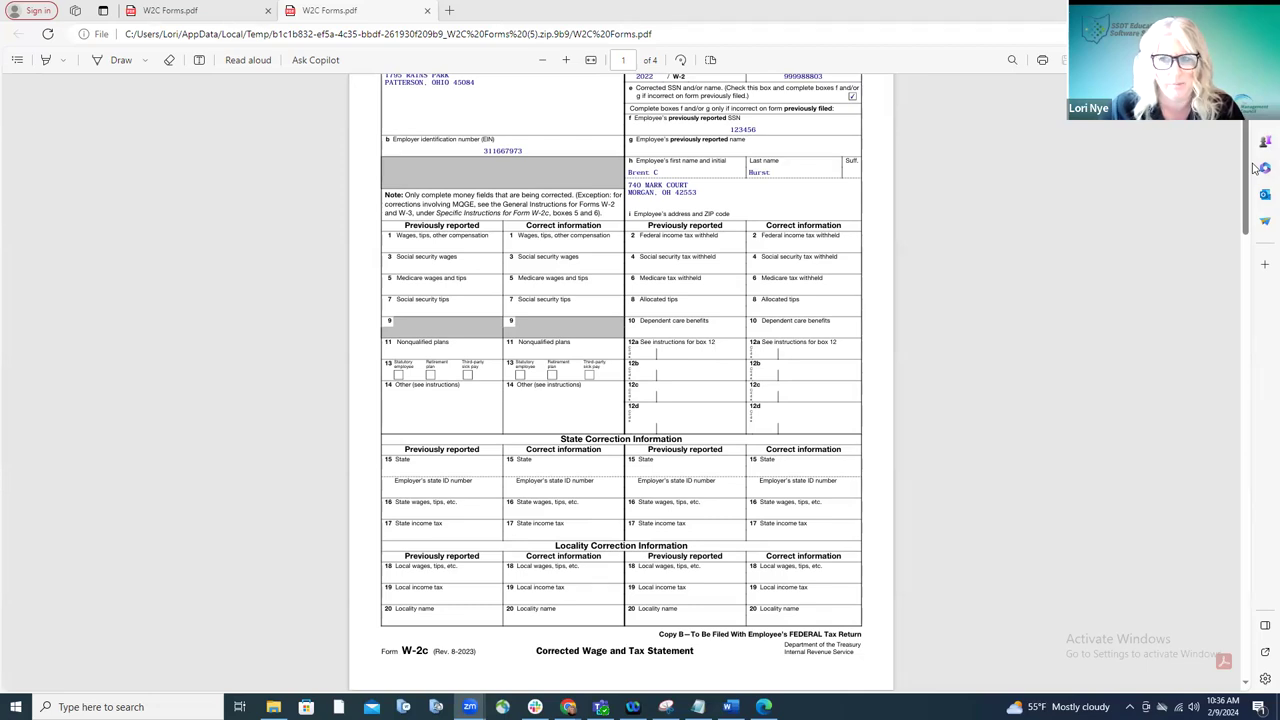
{"action": "key", "text": "alt+Tab"}
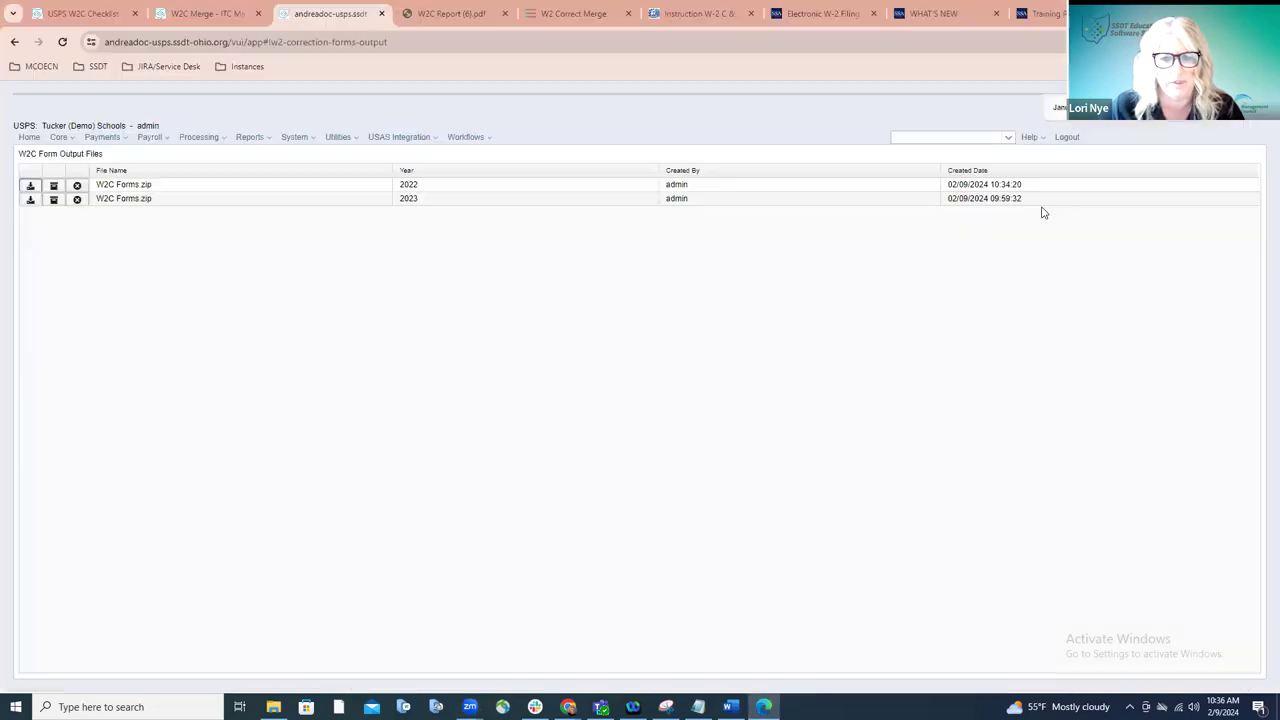